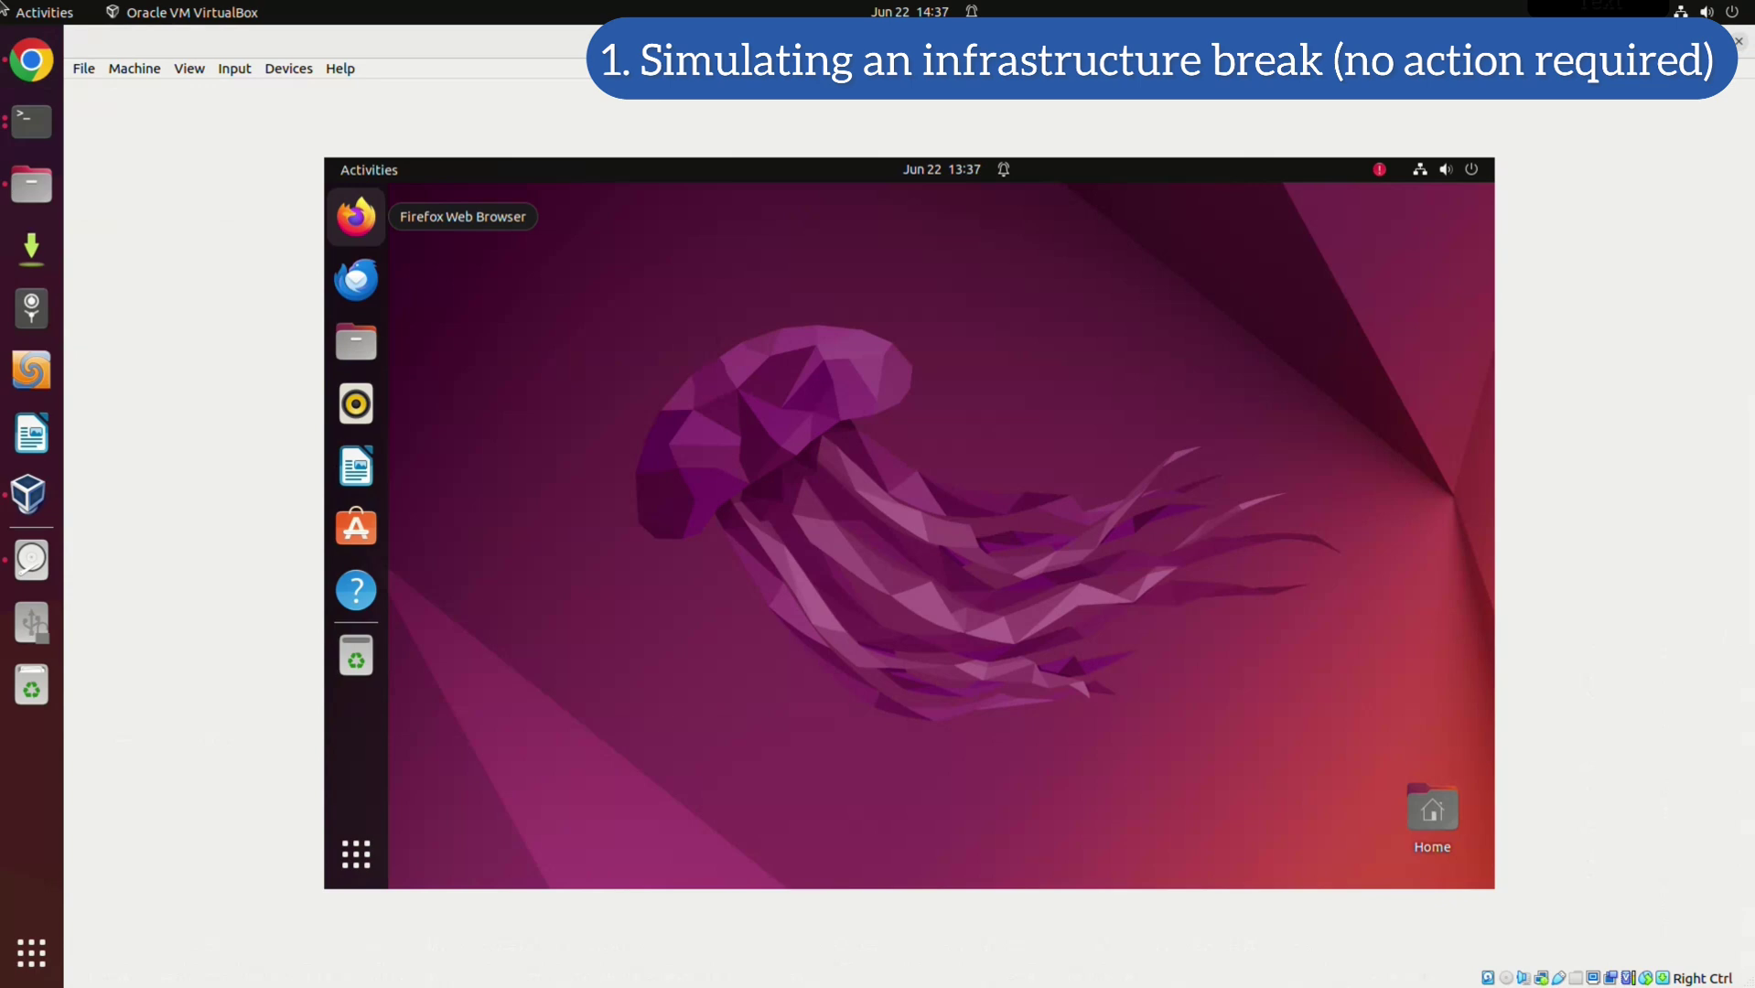
Launch Firefox in the VM and load the suggested Nextcloud site at 192.168.1.178
left_click(356, 216)
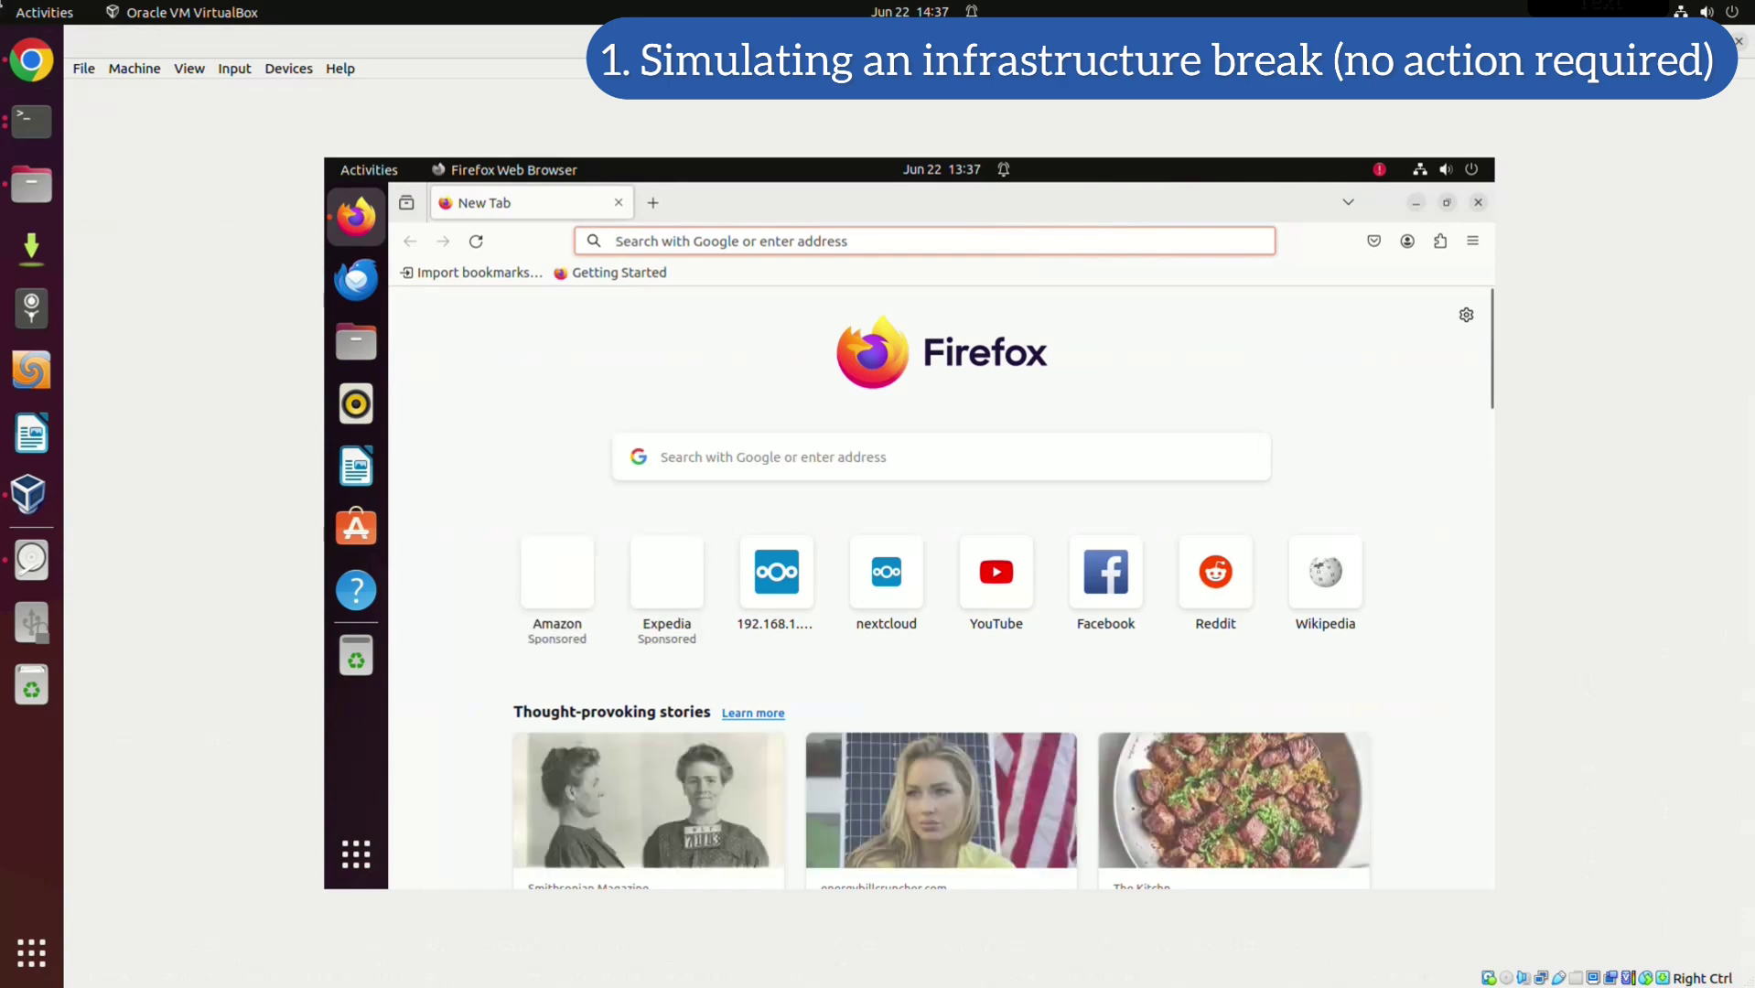
key("Down")
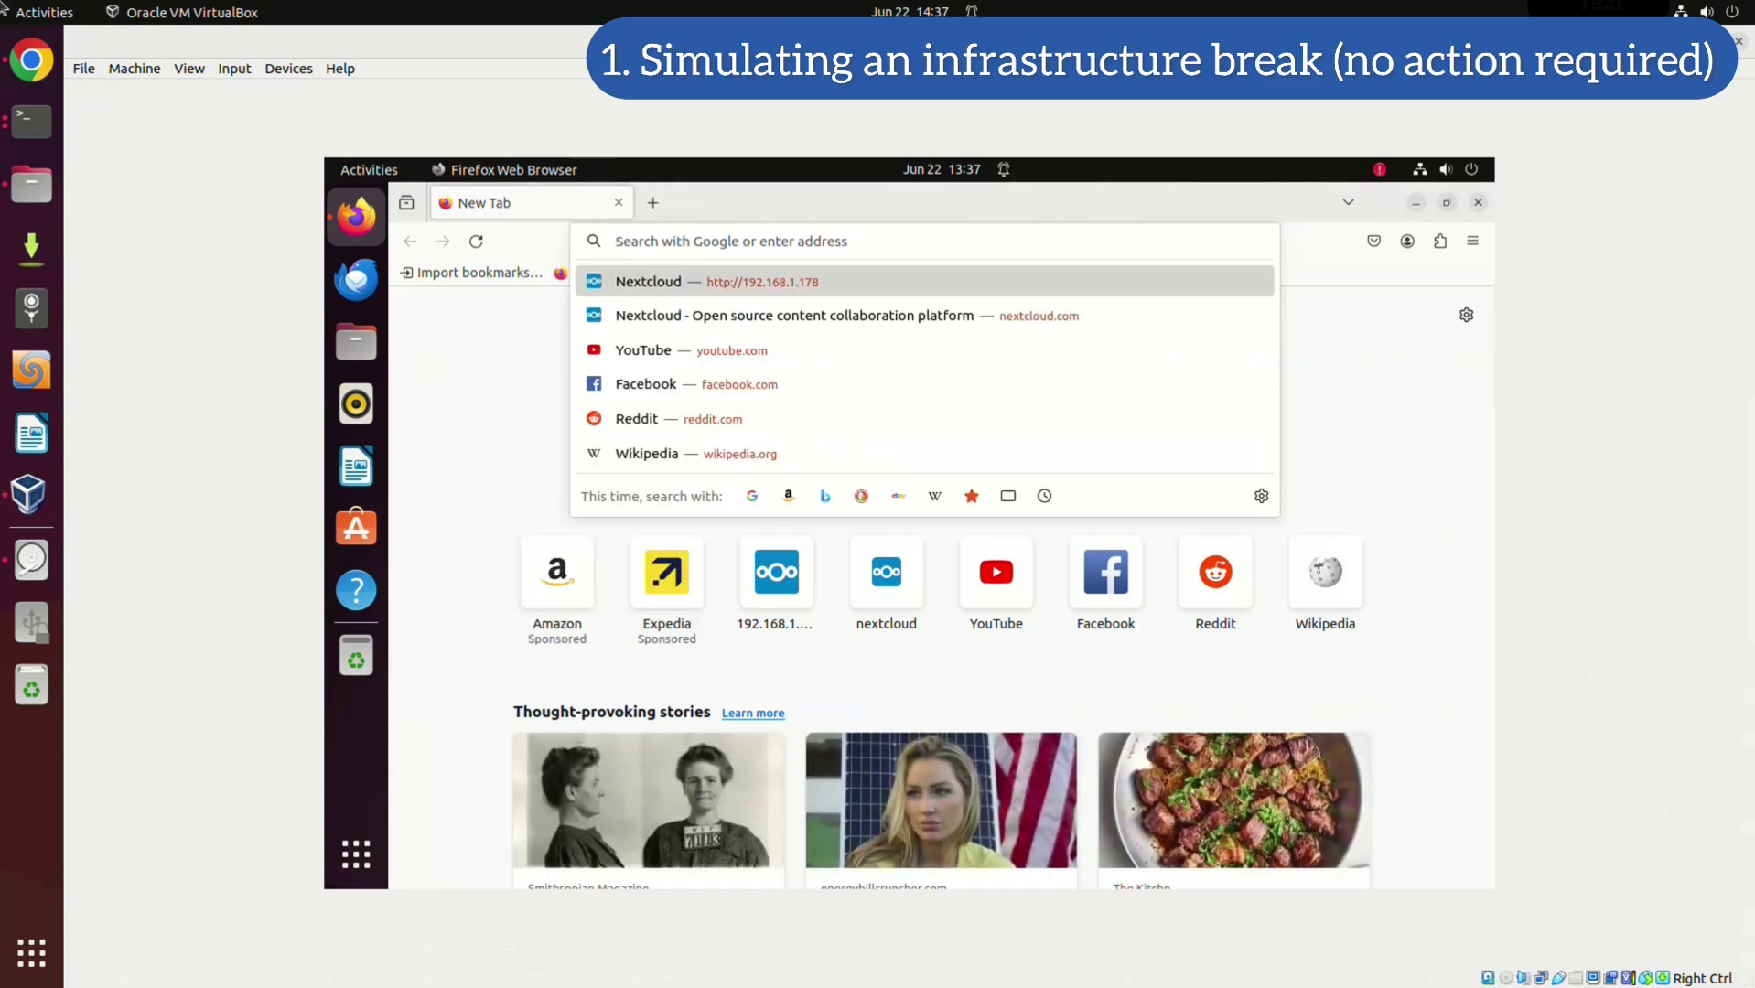
key("Return")
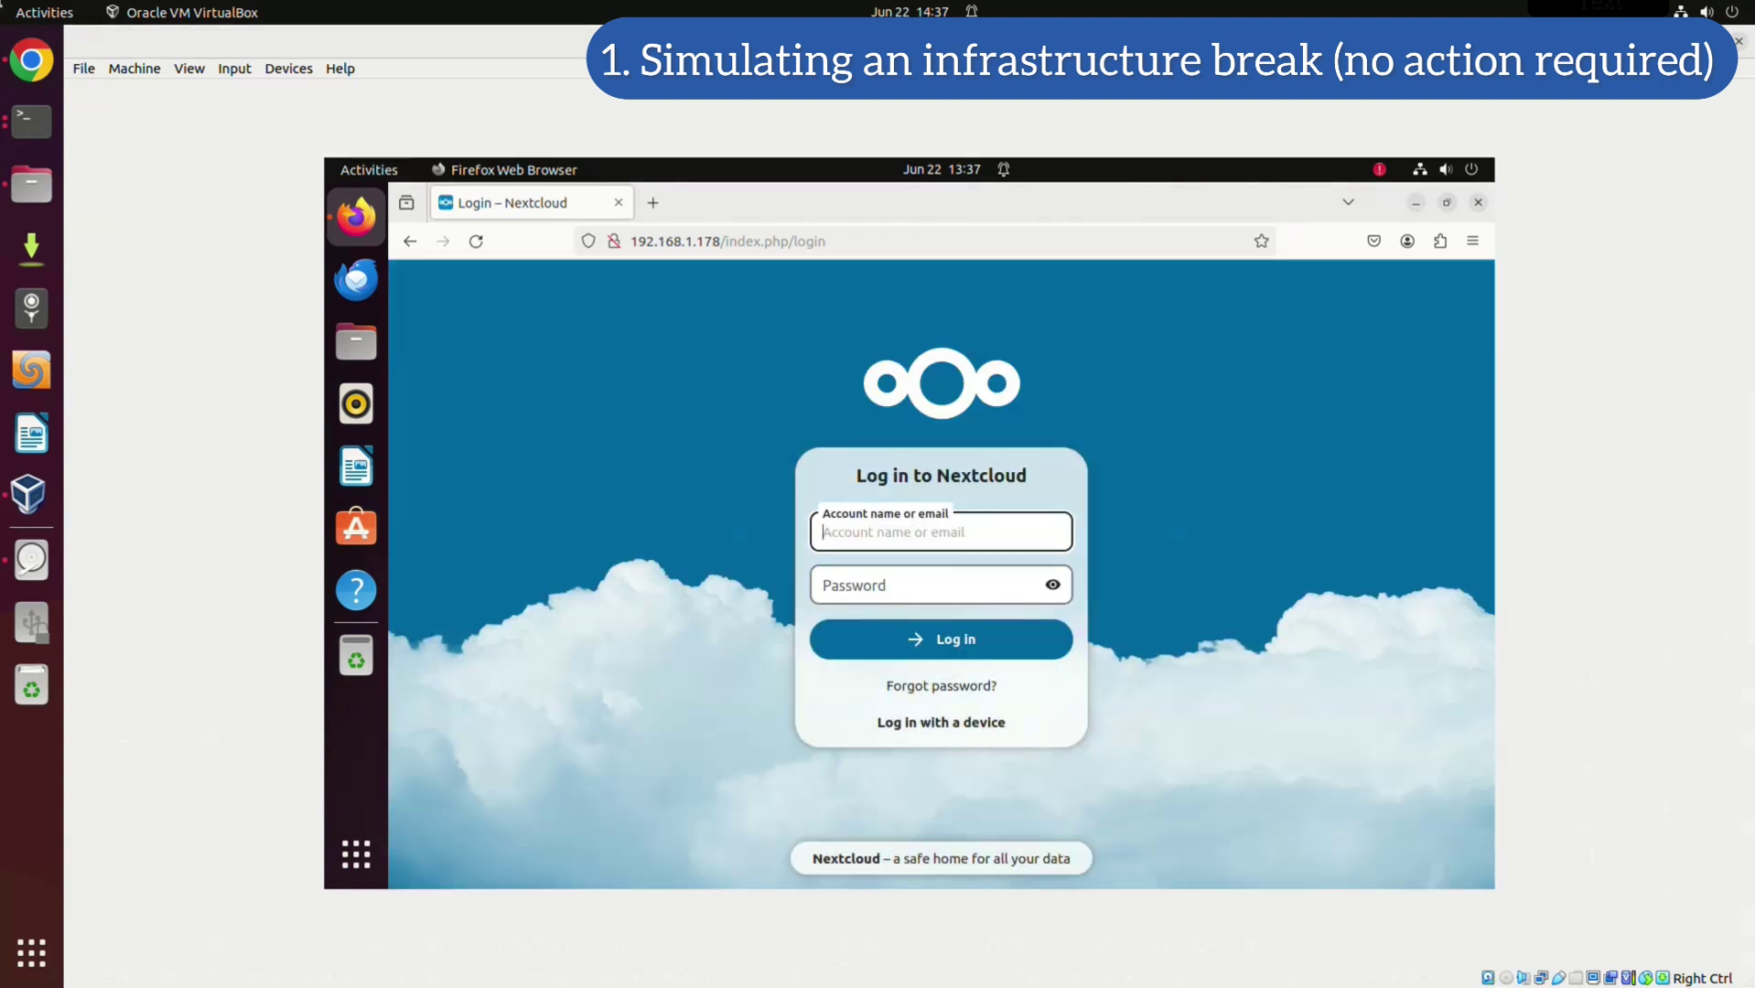
Sign in to Nextcloud with the admin account's username and password
type("ncadmin1")
key("Tab")
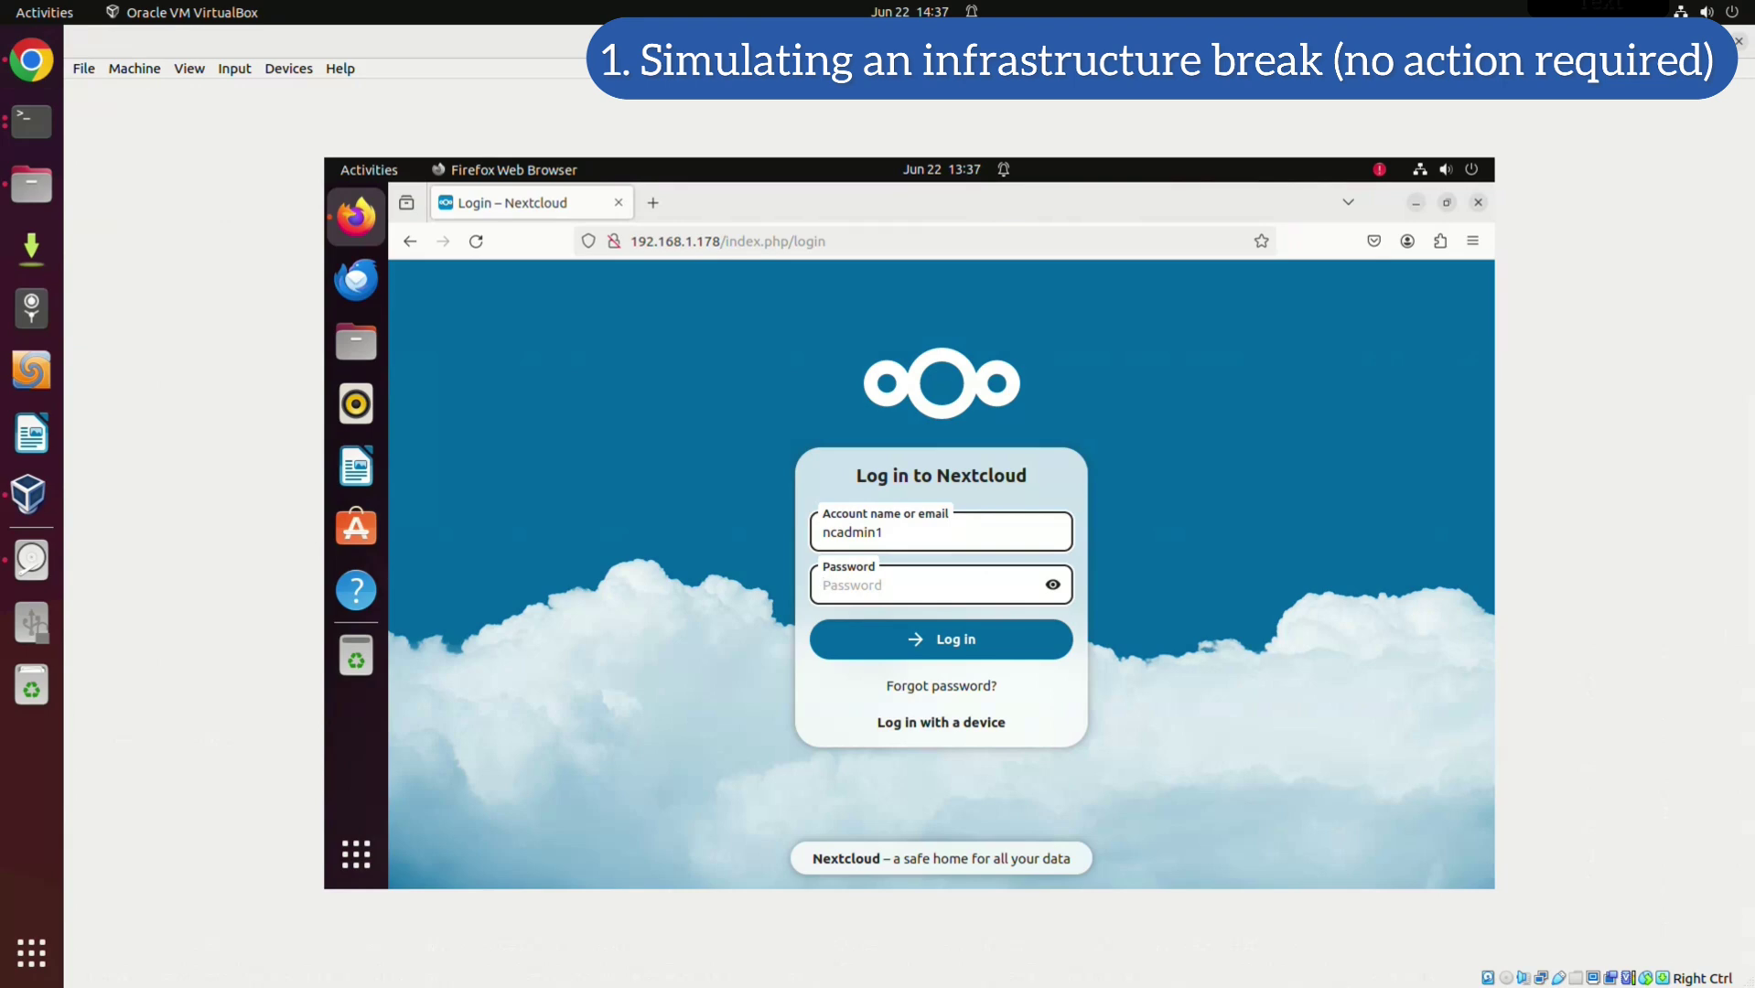
type("•••••••")
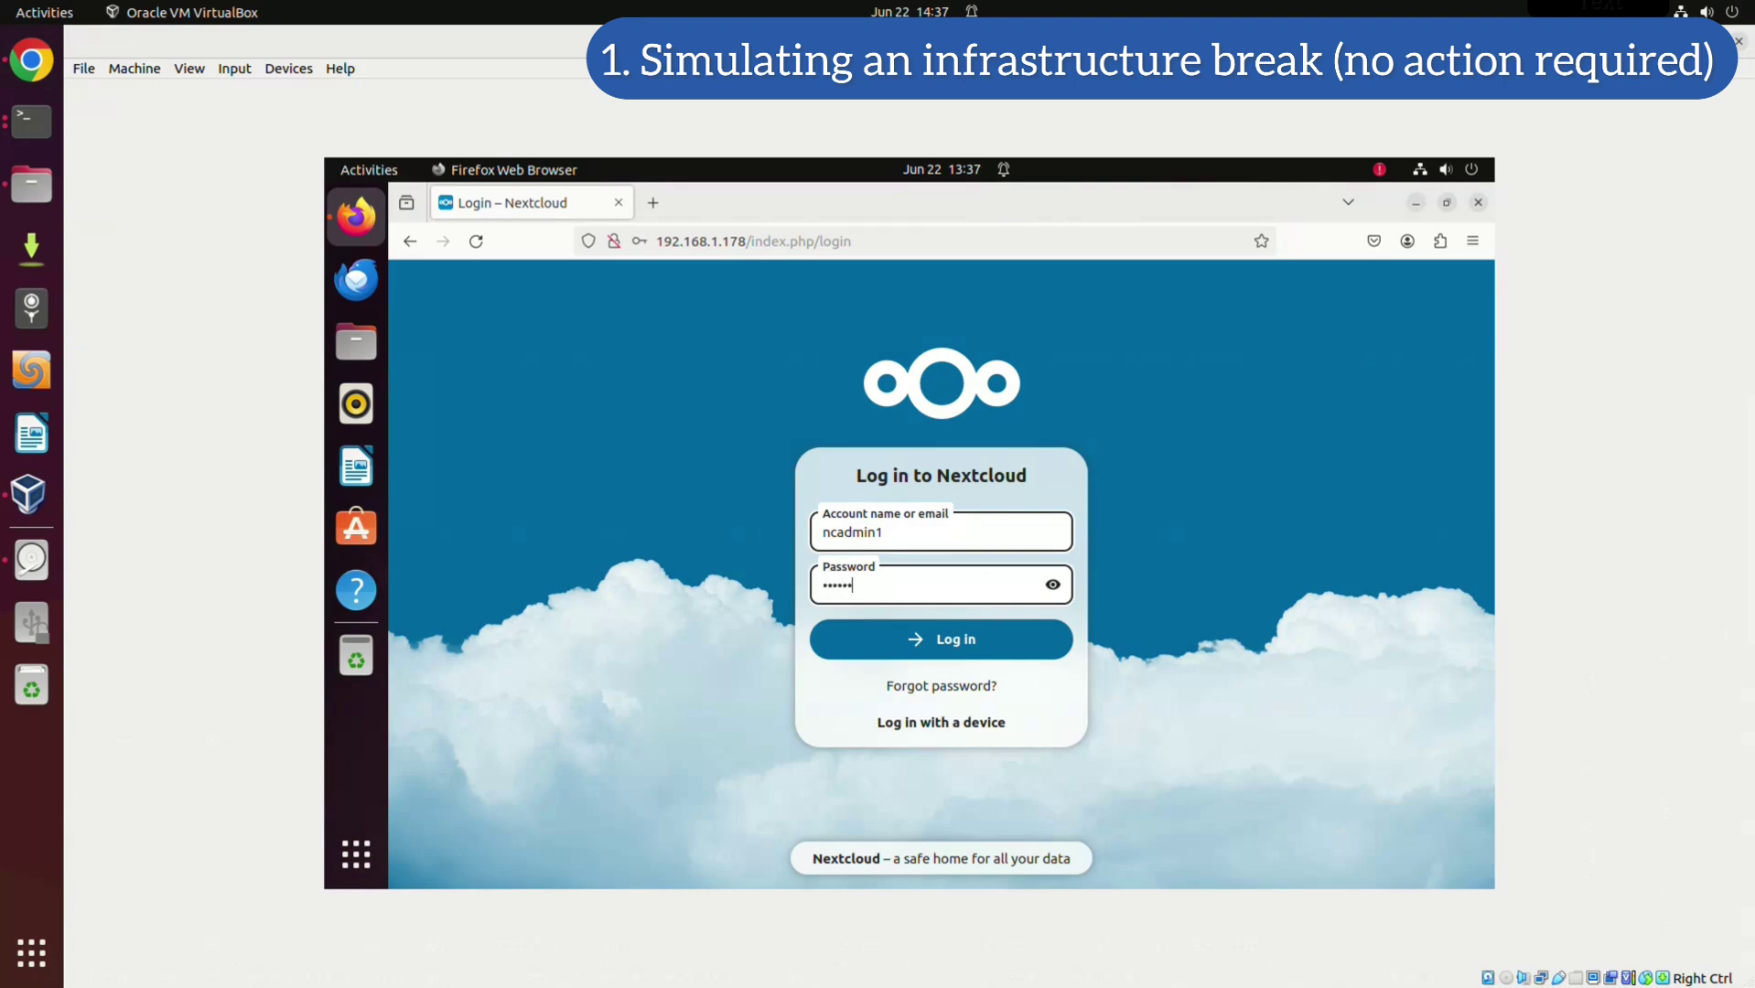
key("BackSpace")
key("BackSpace")
key("BackSpace")
key("BackSpace")
key("BackSpace")
key("BackSpace")
key("BackSpace")
key("BackSpace")
key("BackSpace")
key("BackSpace")
key("BackSpace")
type("•••••••••••")
key("Return")
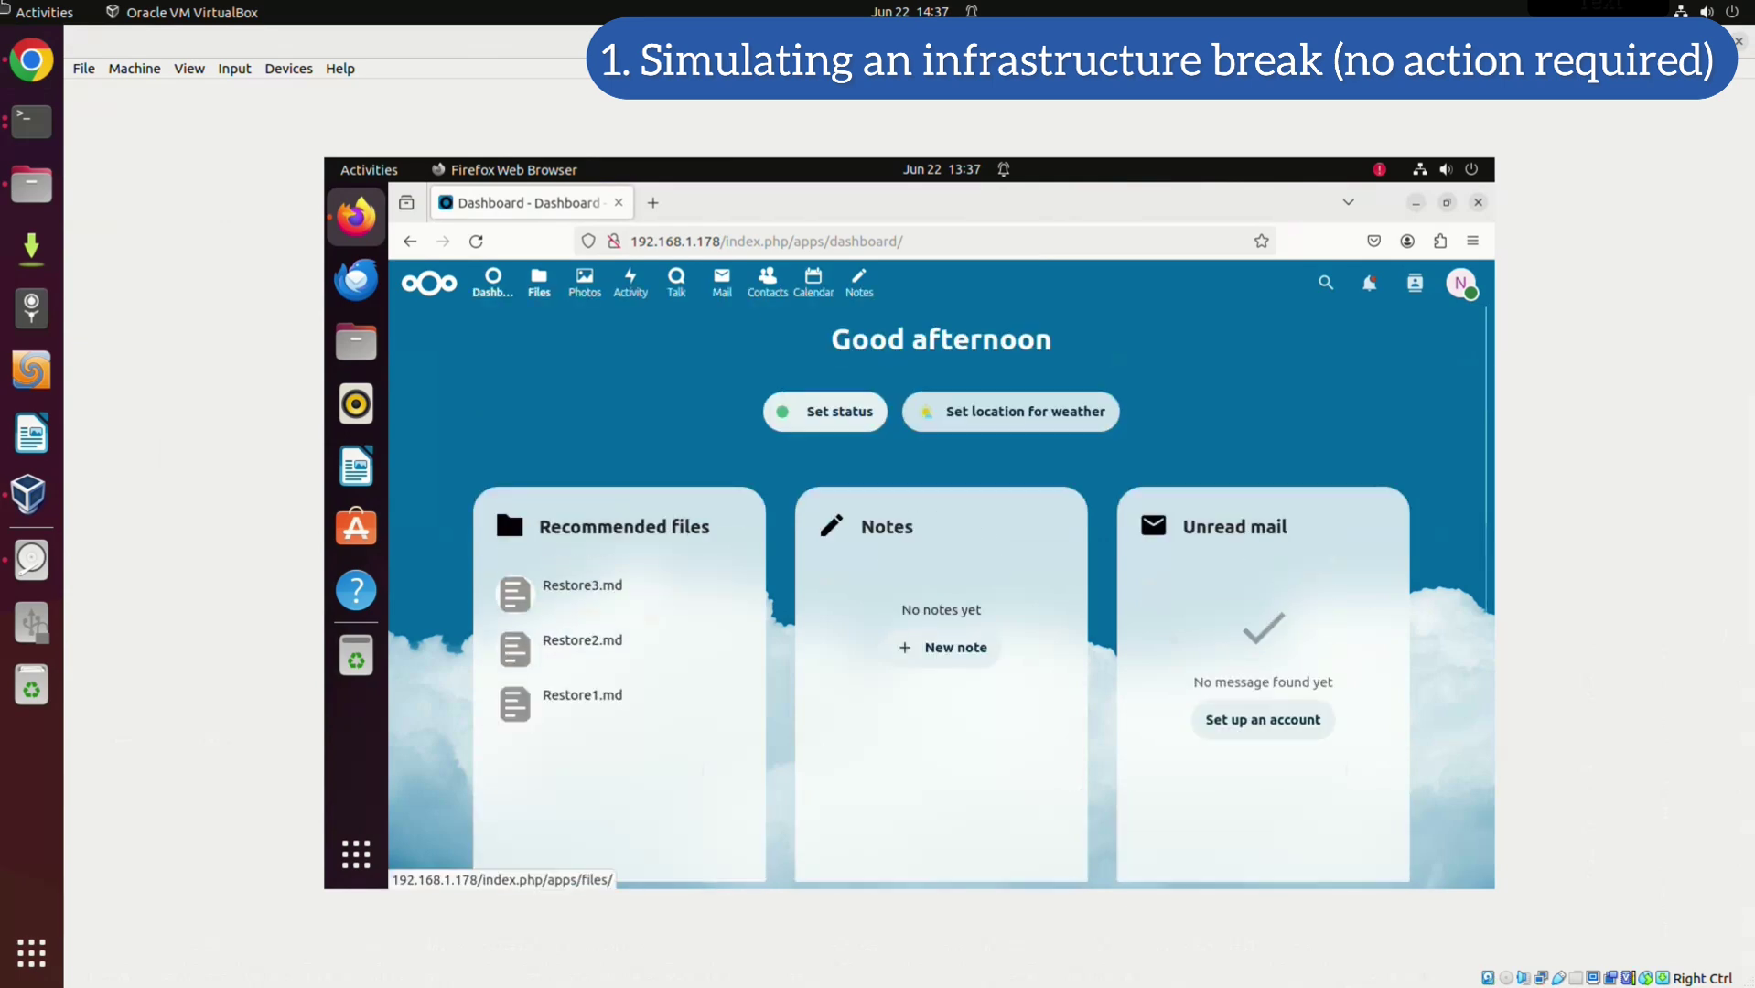
Check that Restore1–3 are in Files > Documents, then log out of Nextcloud
left_click(539, 279)
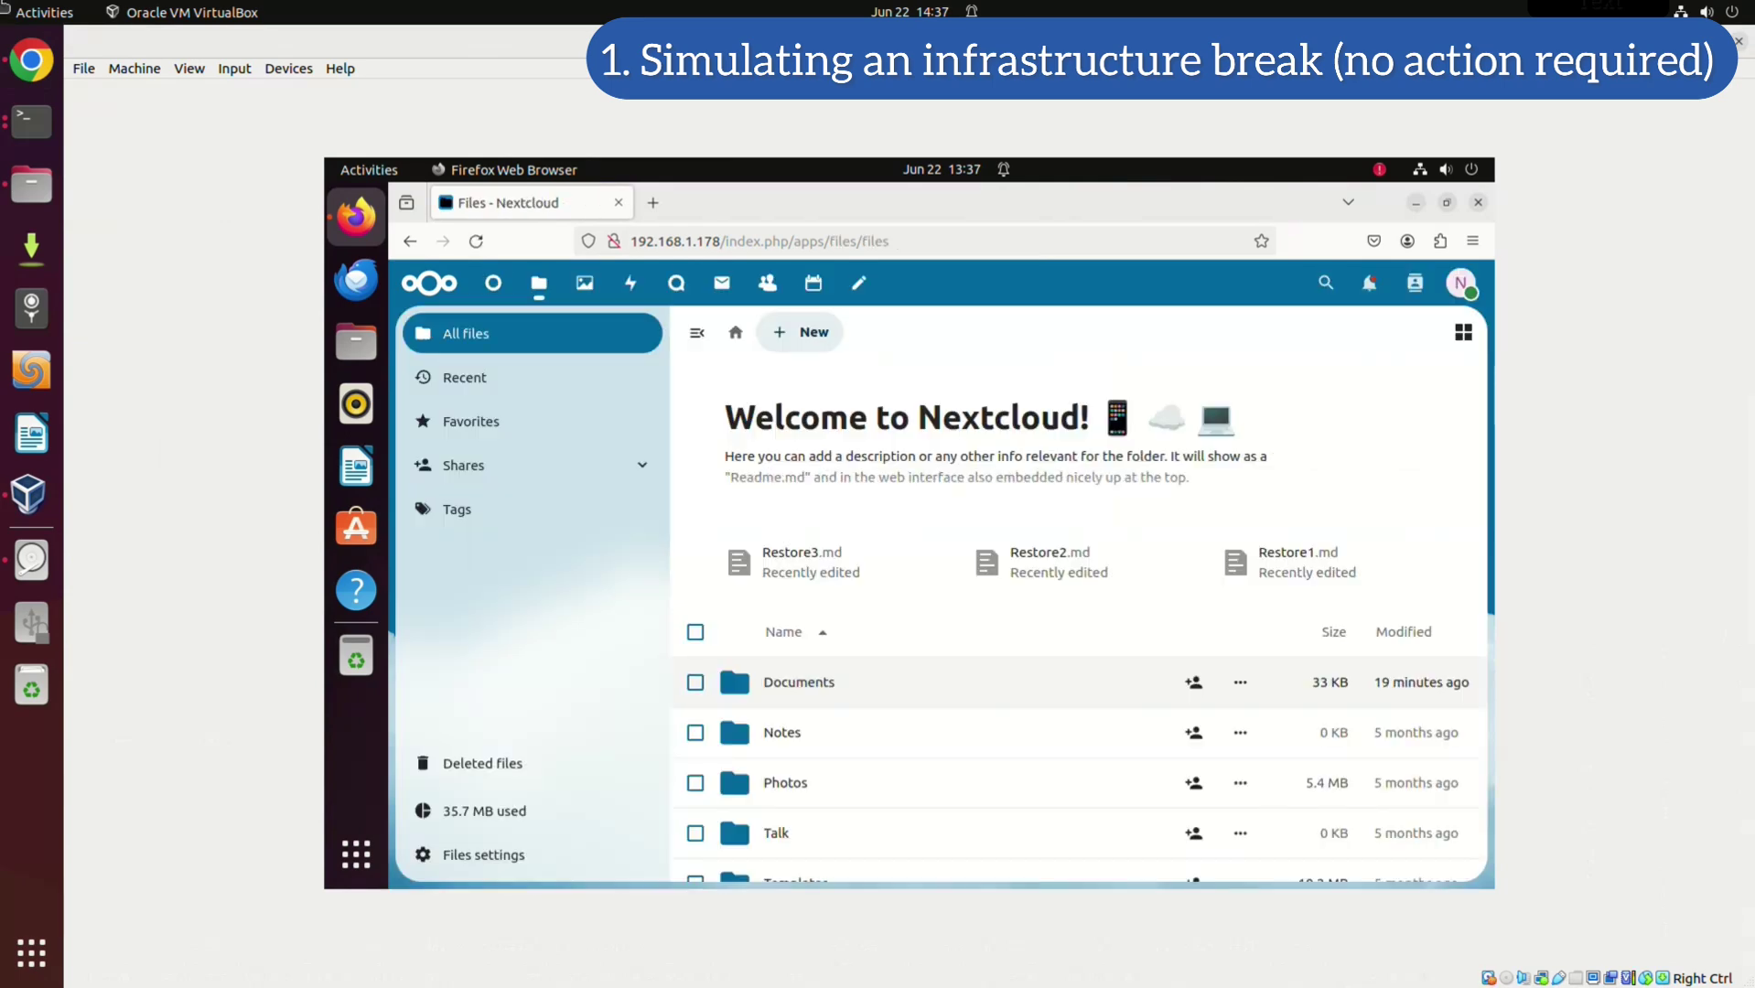
scroll(1006, 674, "down", 1)
left_click(798, 623)
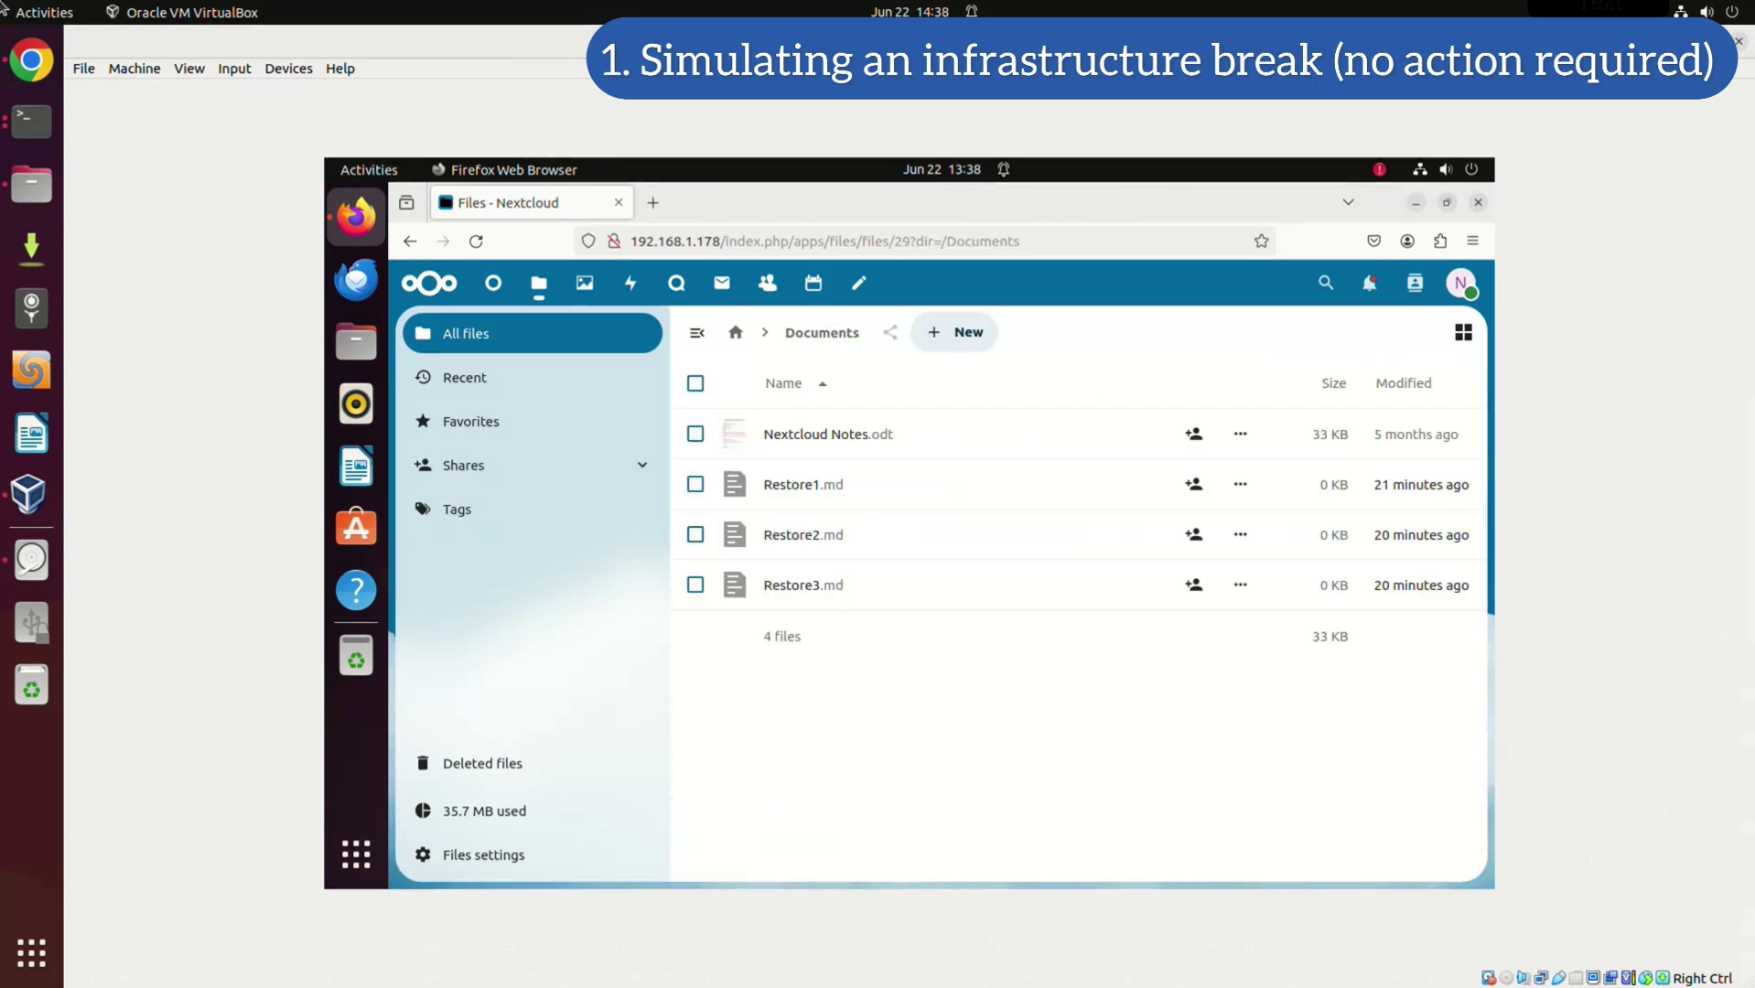
left_click(1462, 283)
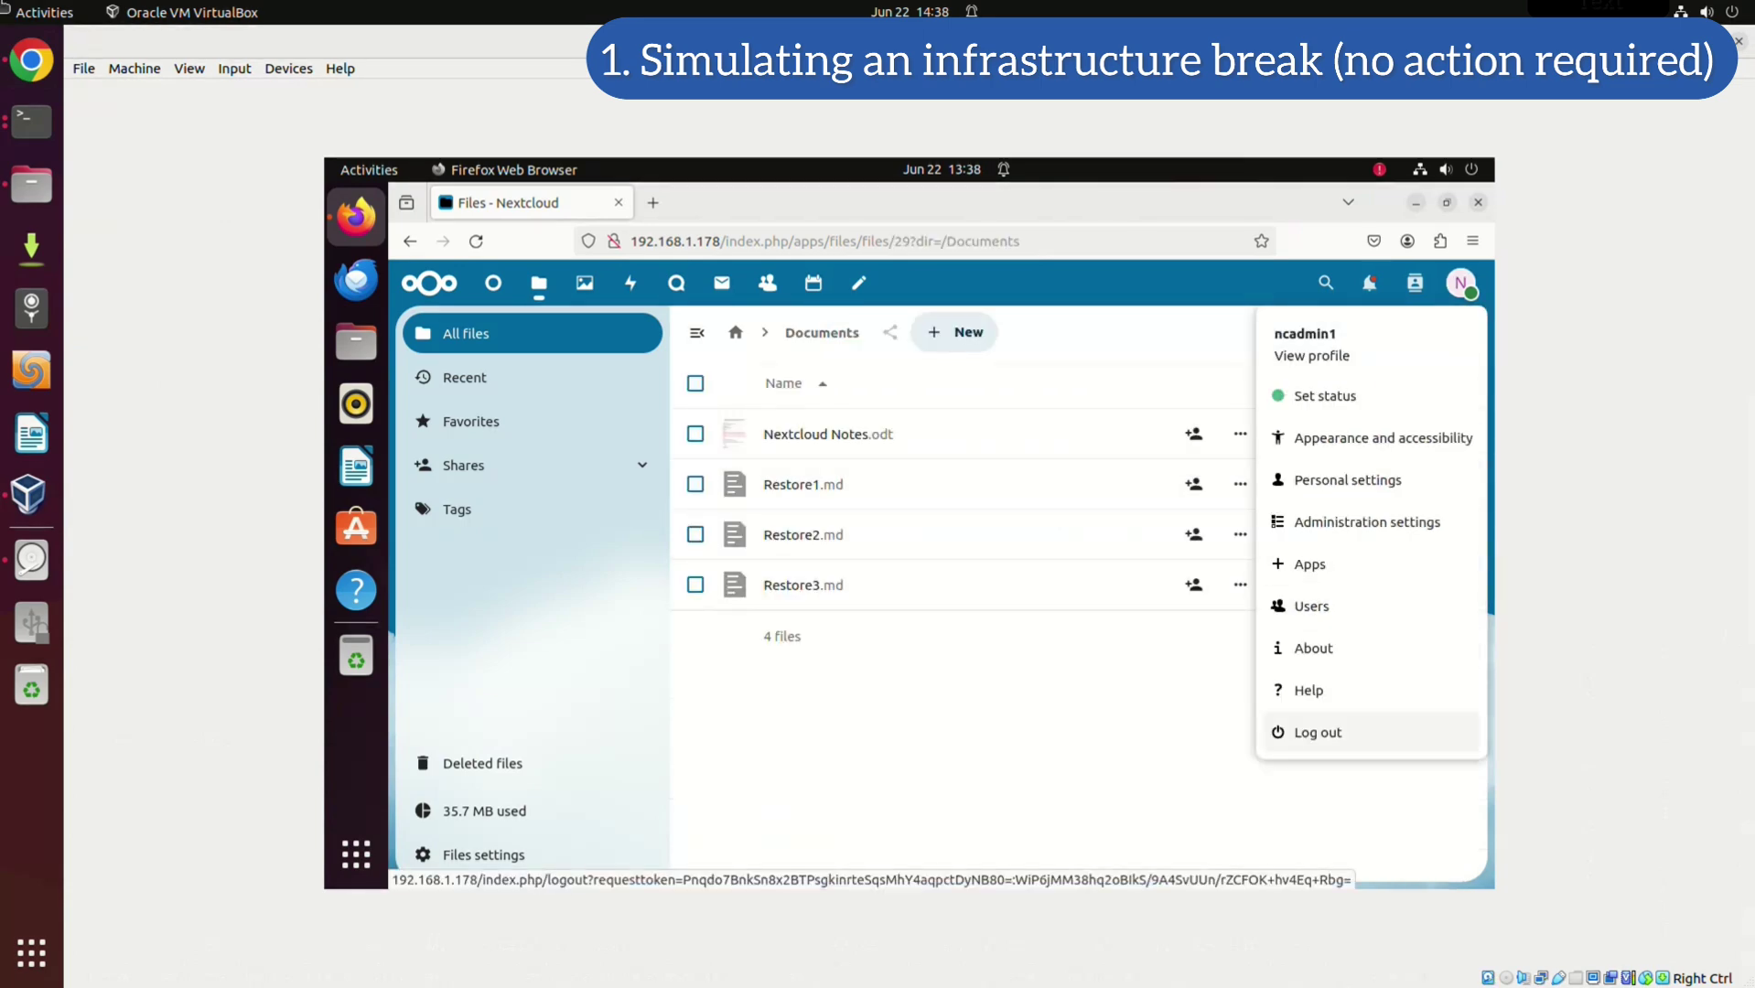
left_click(1317, 732)
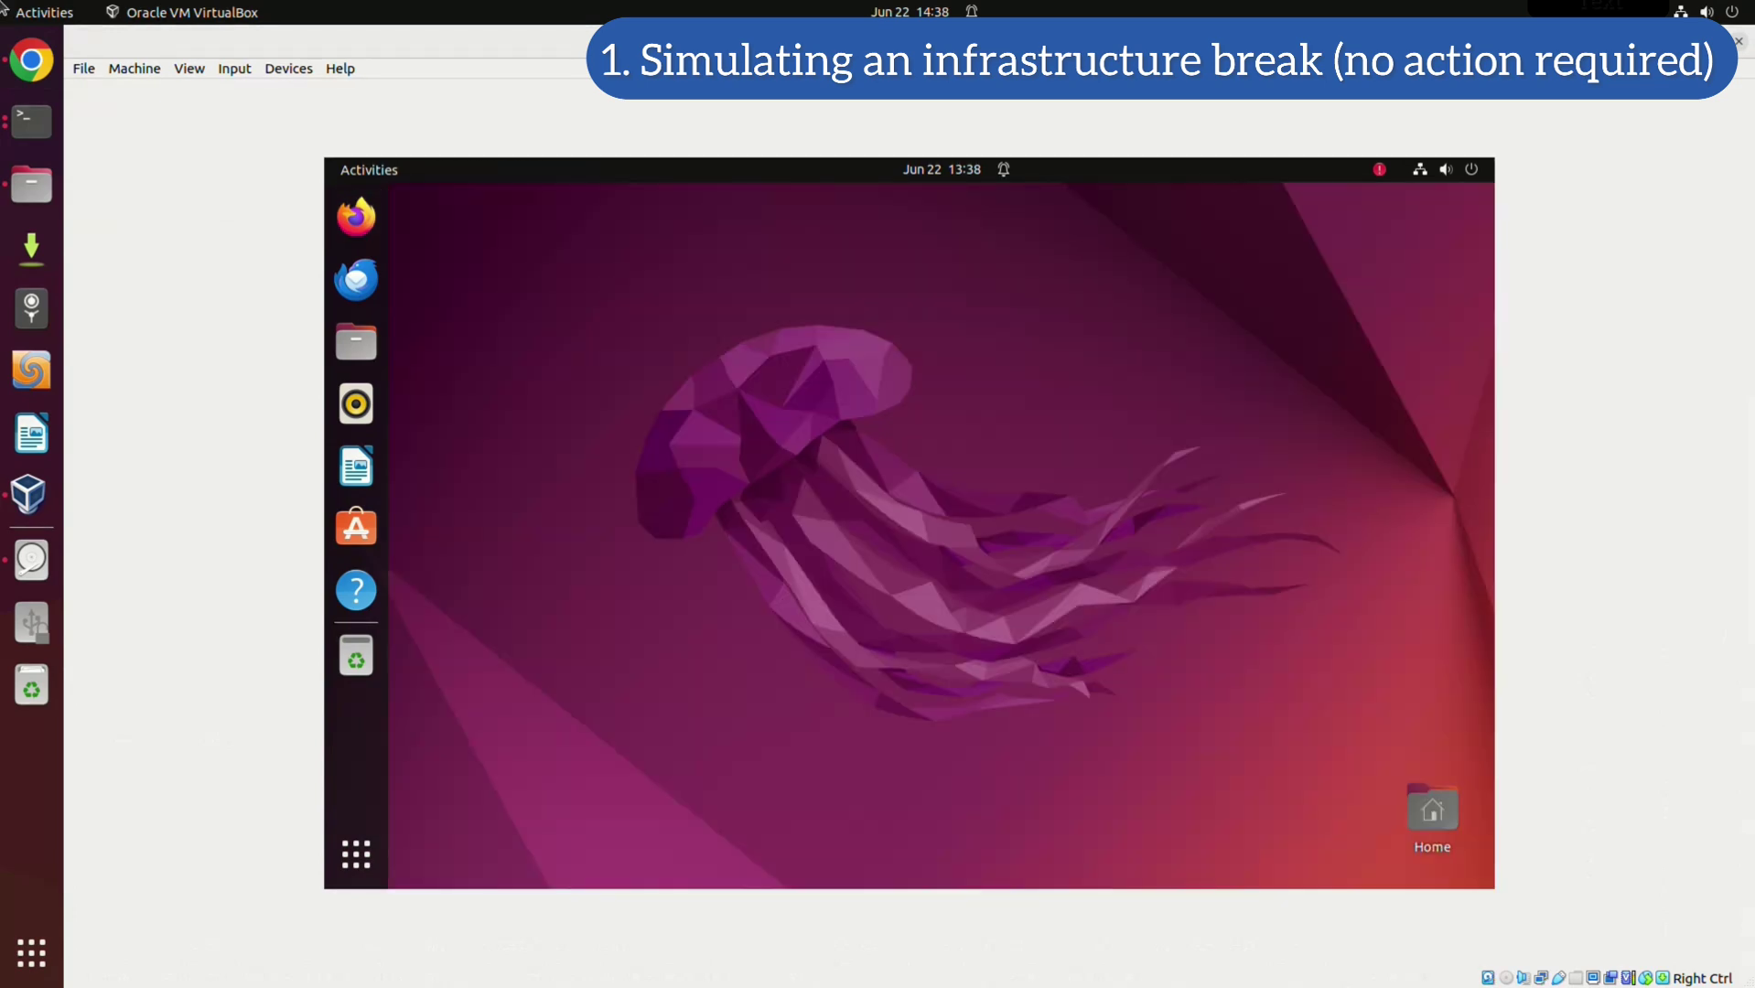
Open a Terminal tiled on the left half and become root with sudo -i
left_click(356, 854)
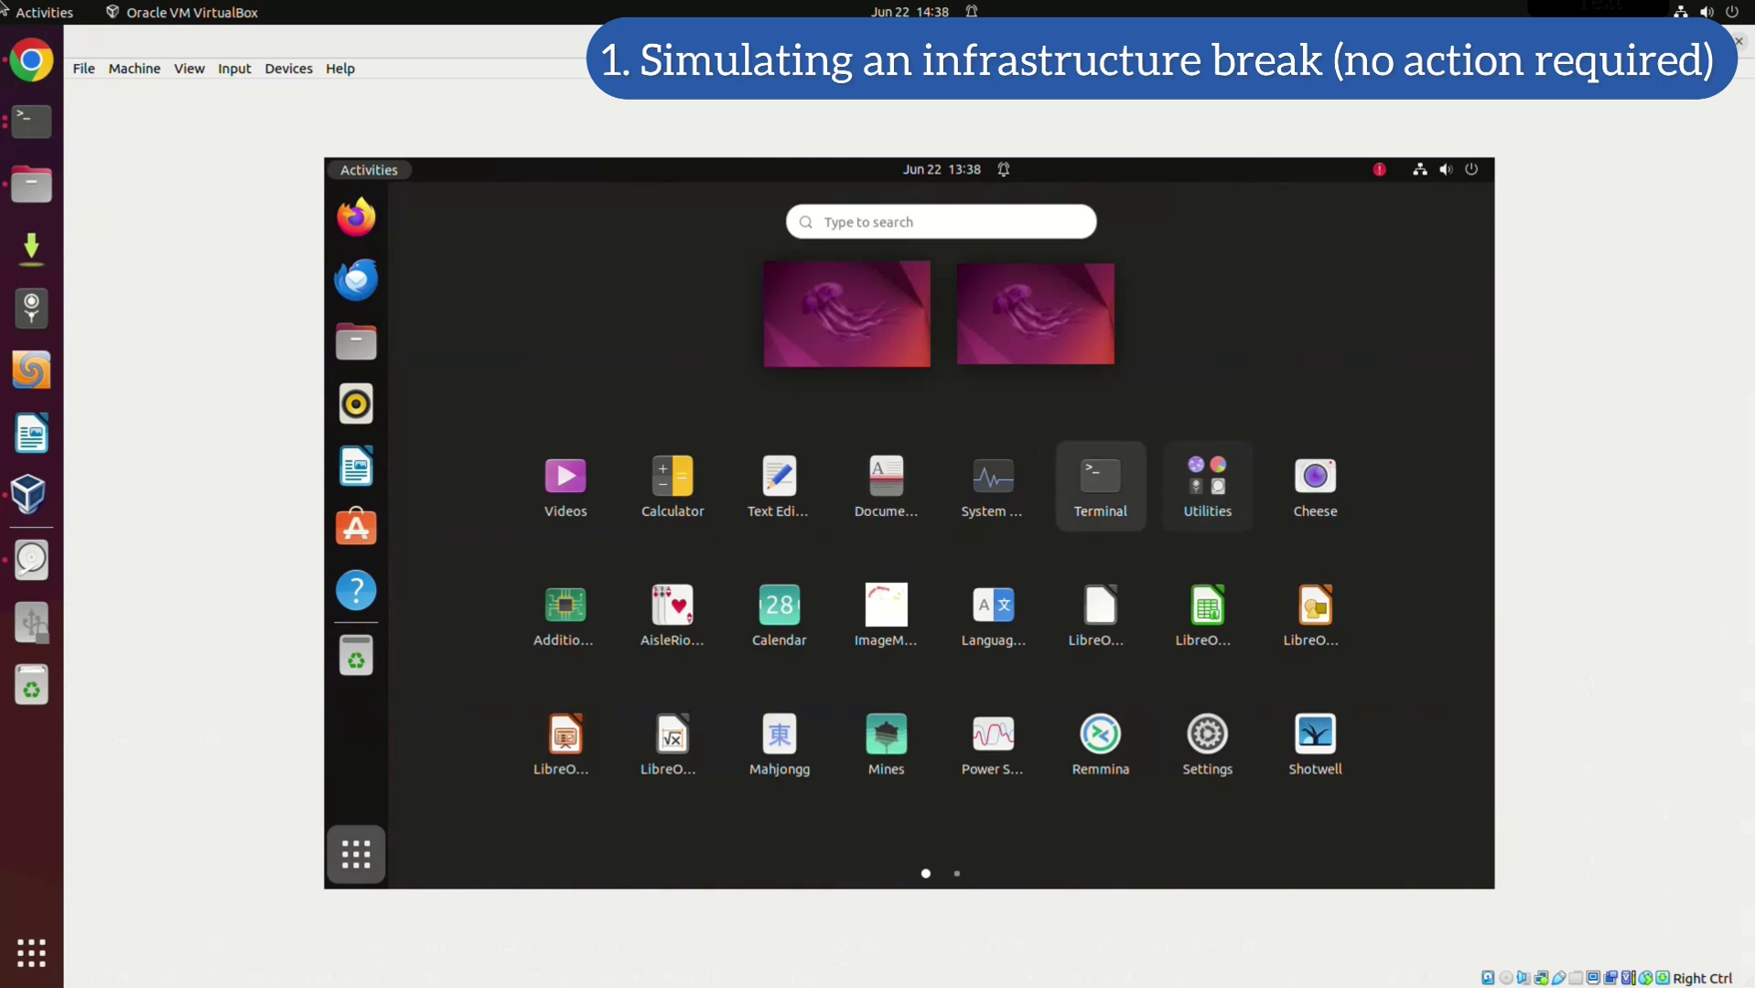
left_click(1100, 480)
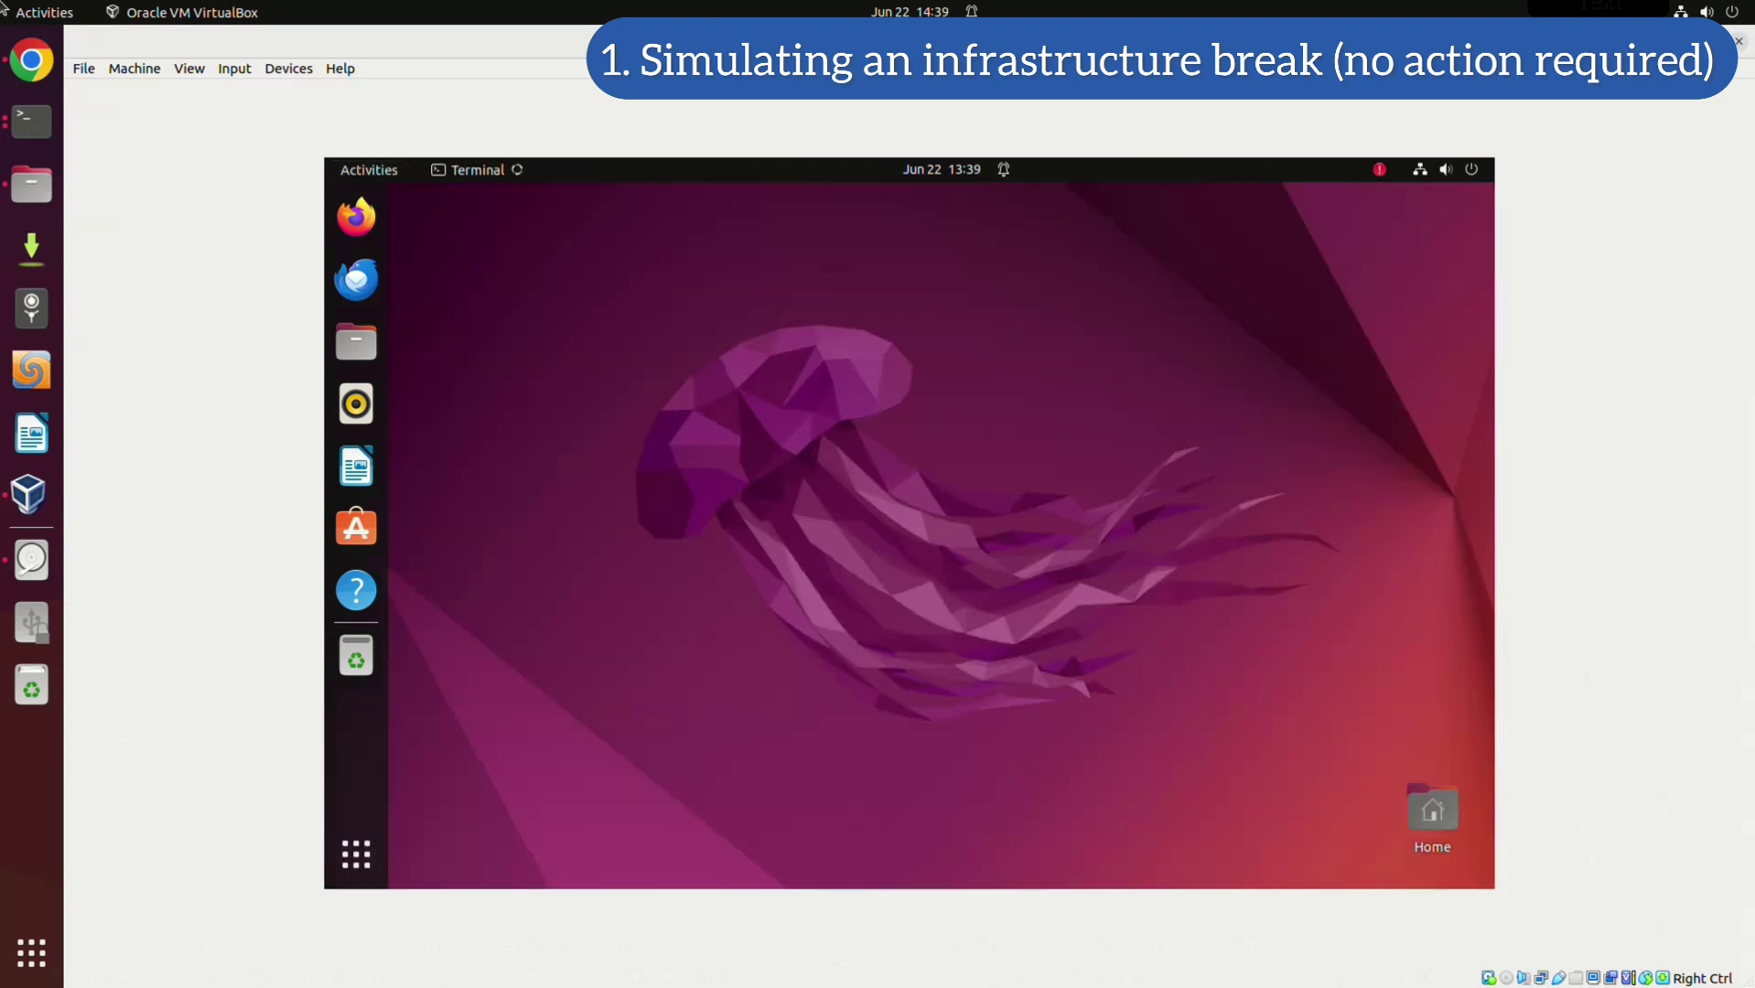
key("super+Left")
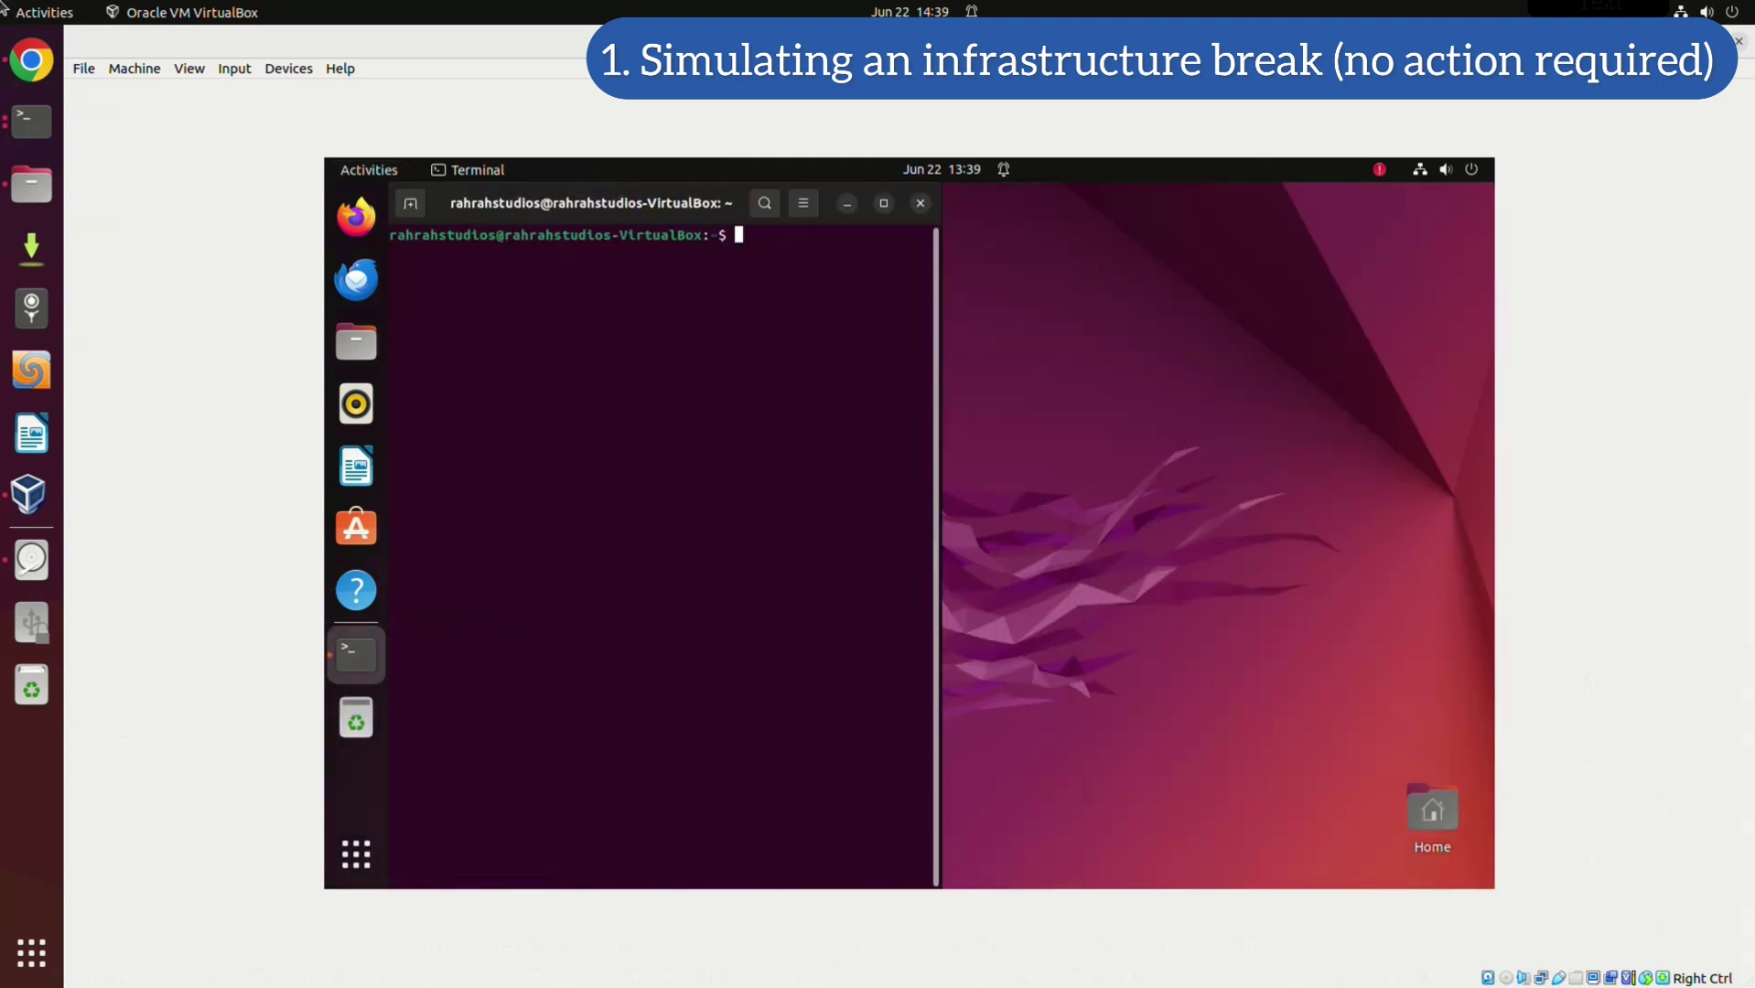
type("sudo -i")
key("Return")
key("Return")
type("clear")
key("Return")
In /var/www/nextcloud, list the contents with ll and delete the data directory with rm -r data
type("cd /var/ww")
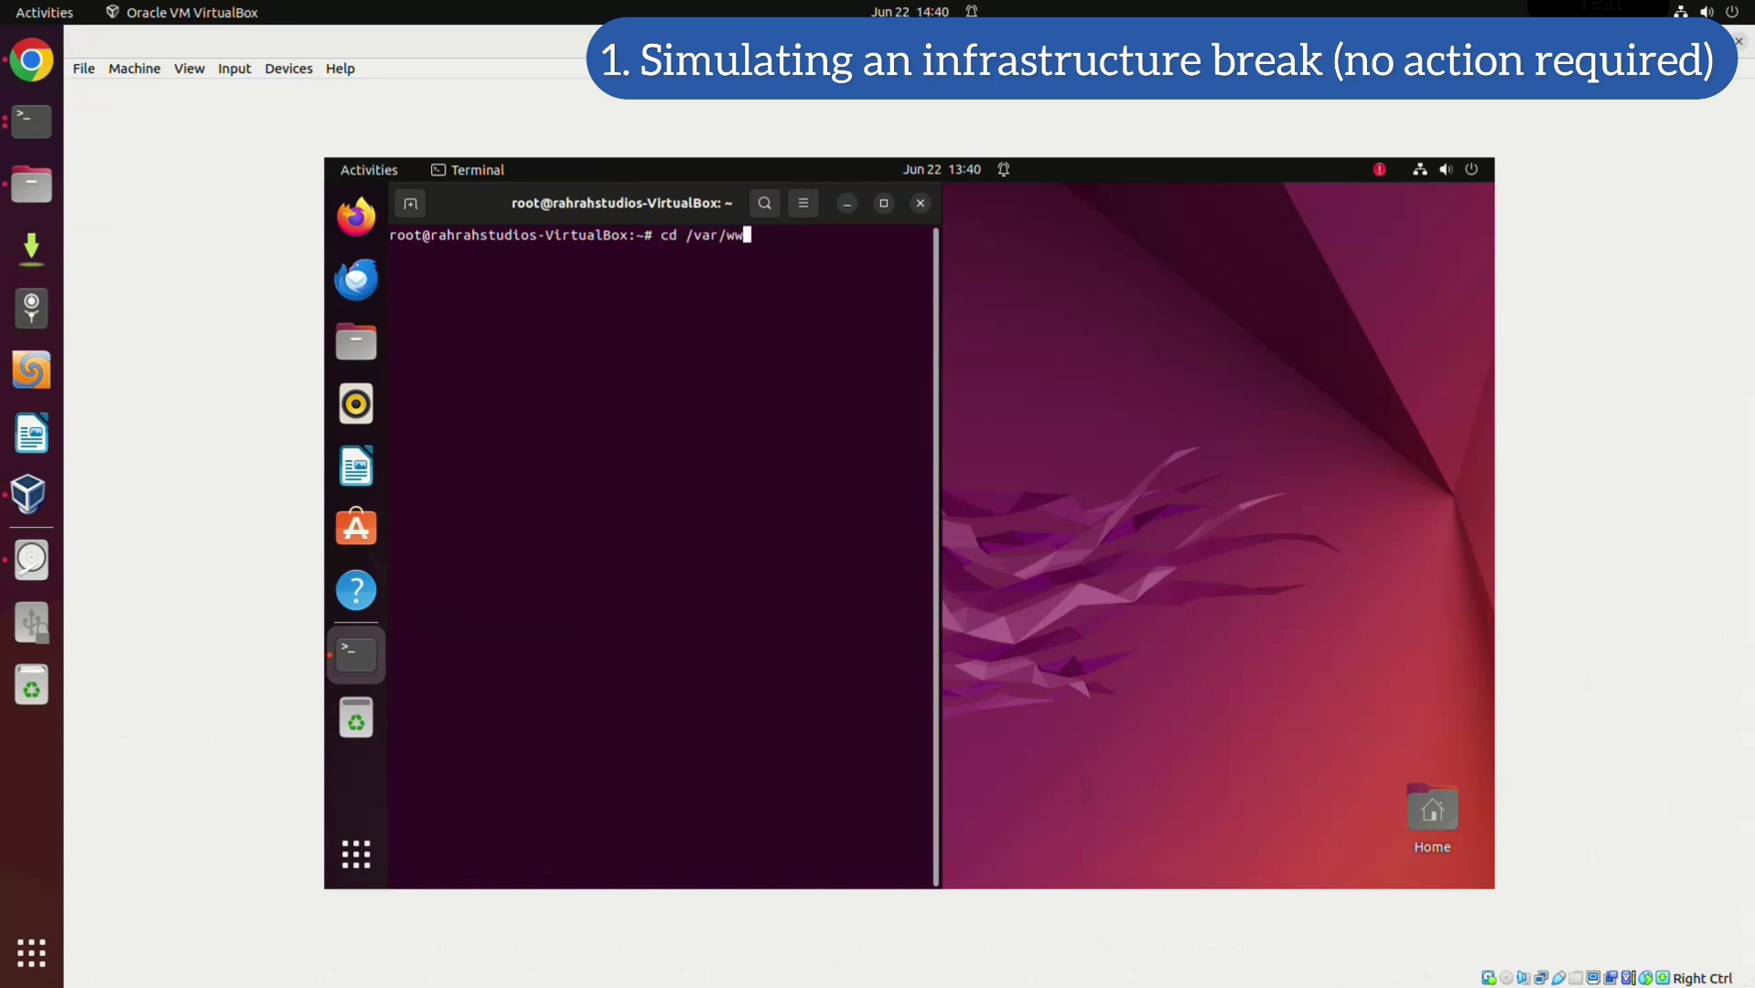
type("w/nextcloud")
key("Return")
key("ctrl+l")
type("ll")
key("Return")
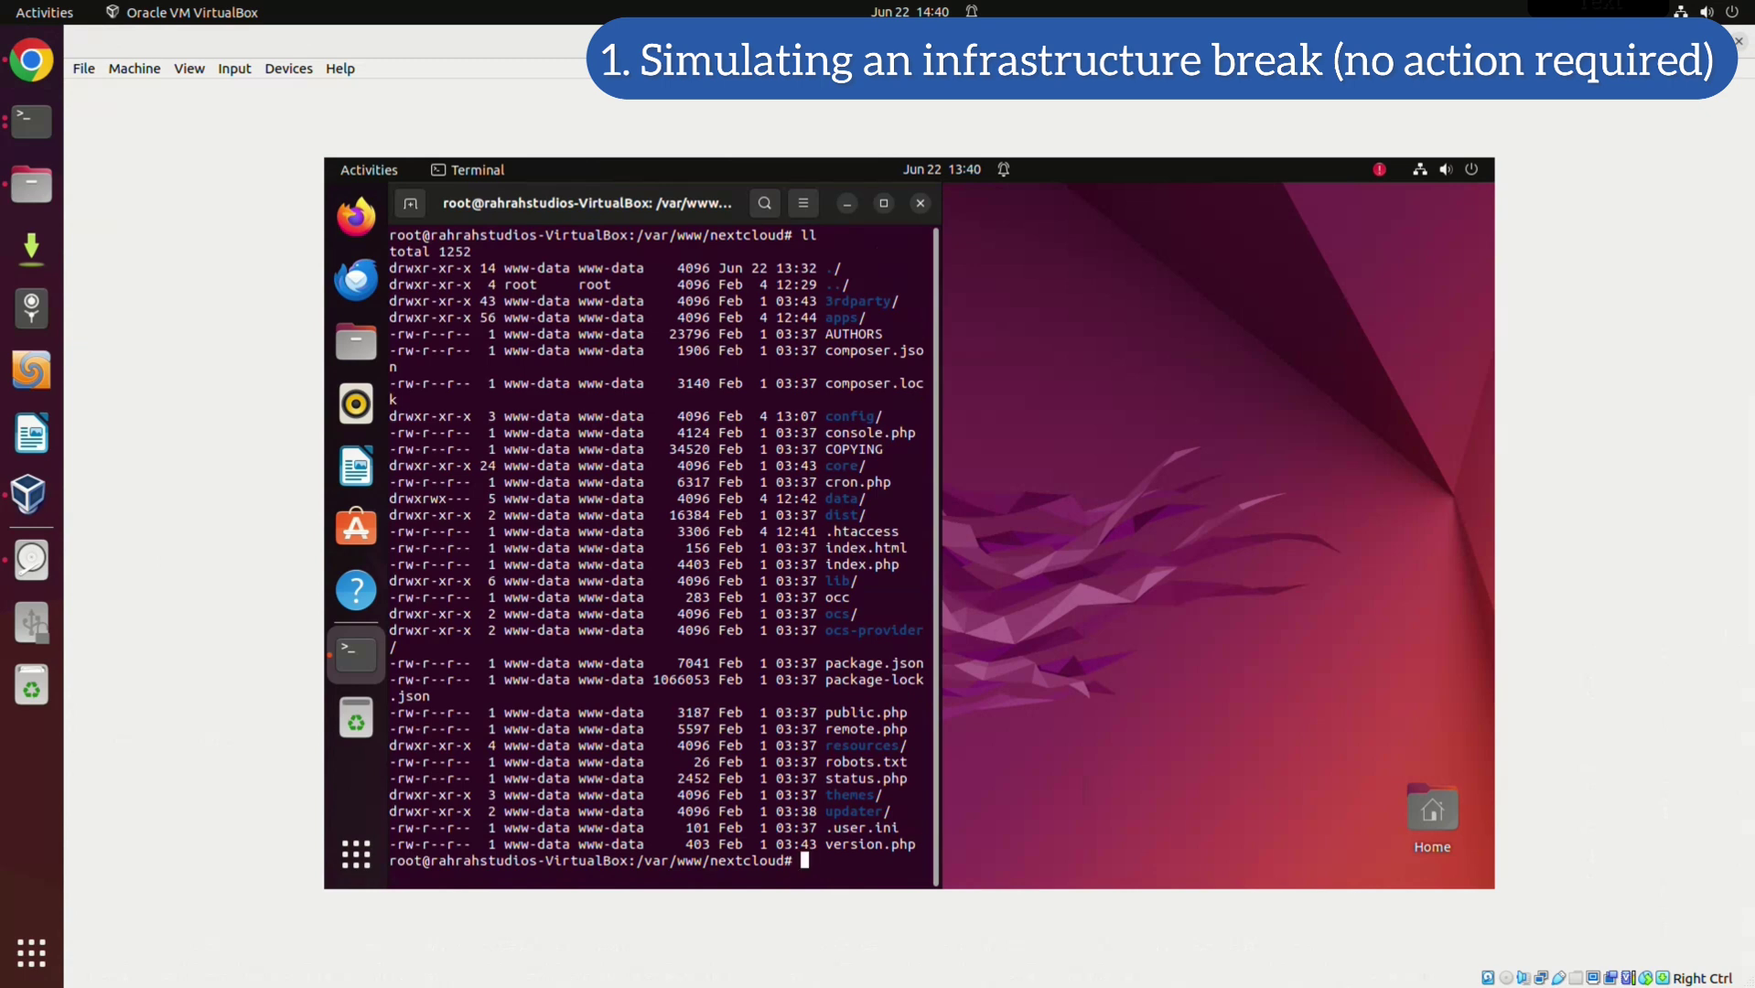
type("rm -")
type("r dat")
type("a")
key("Return")
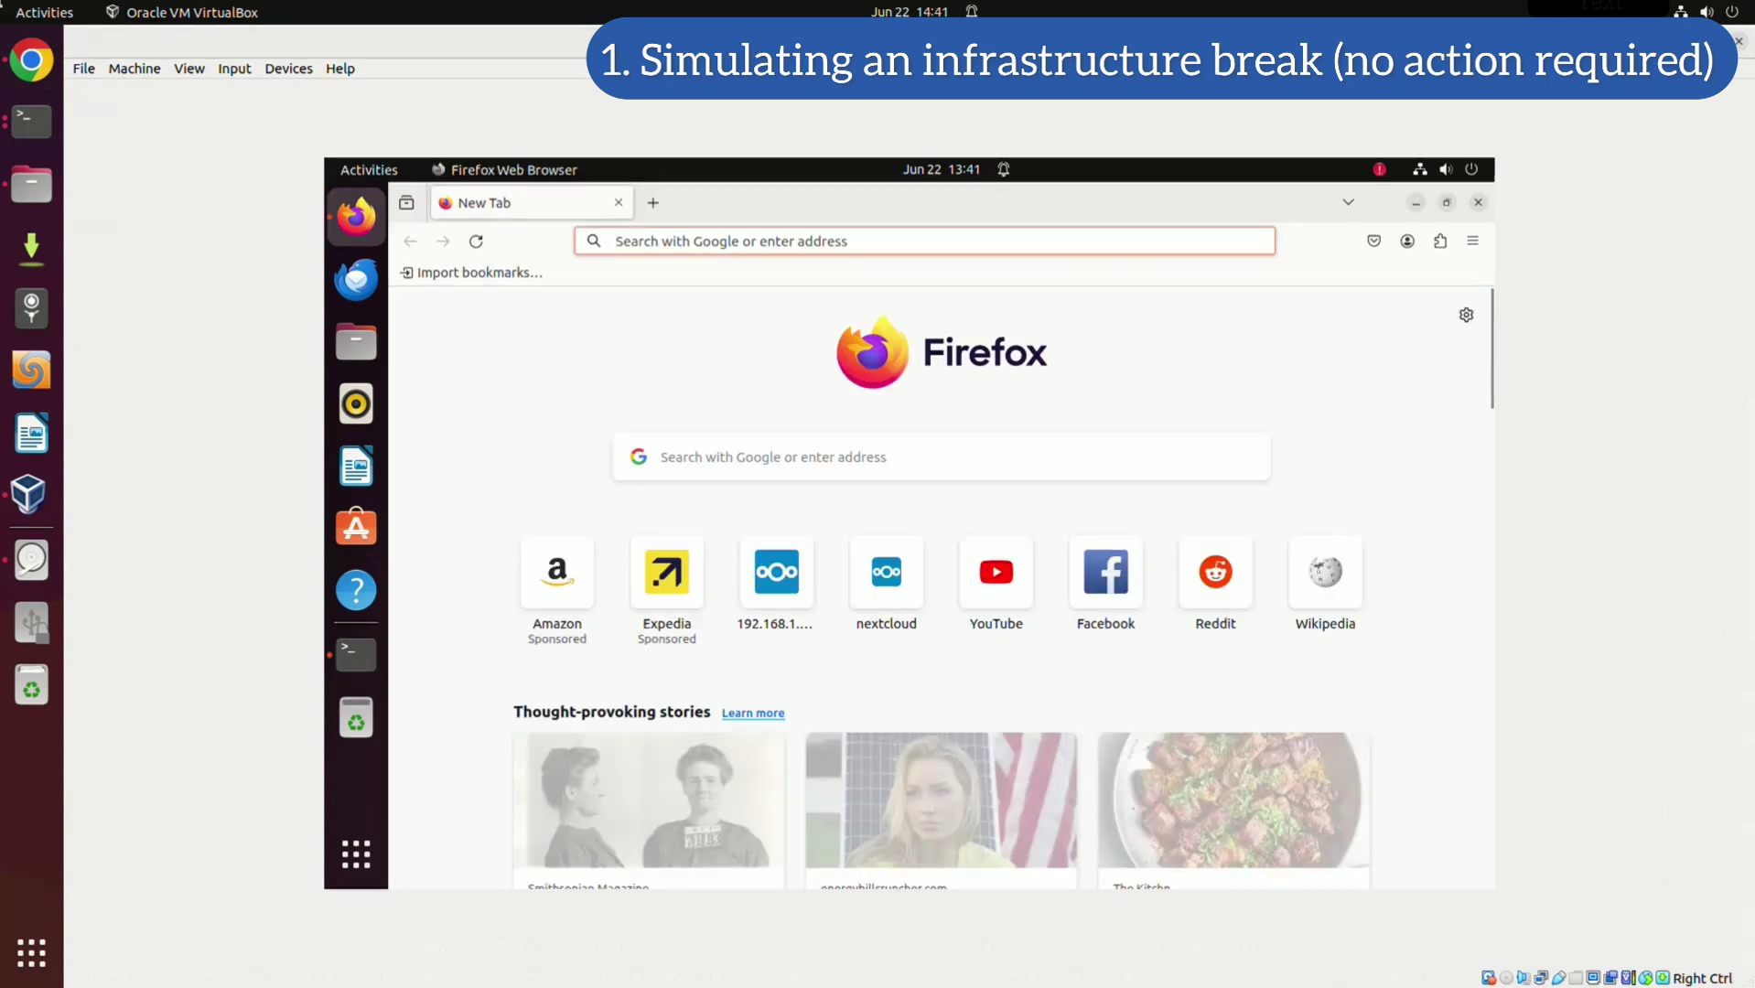
Reload 192.168.1.178 in Firefox to see the 'data directory is invalid' error
key("ctrl+l")
key("Down")
key("Return")
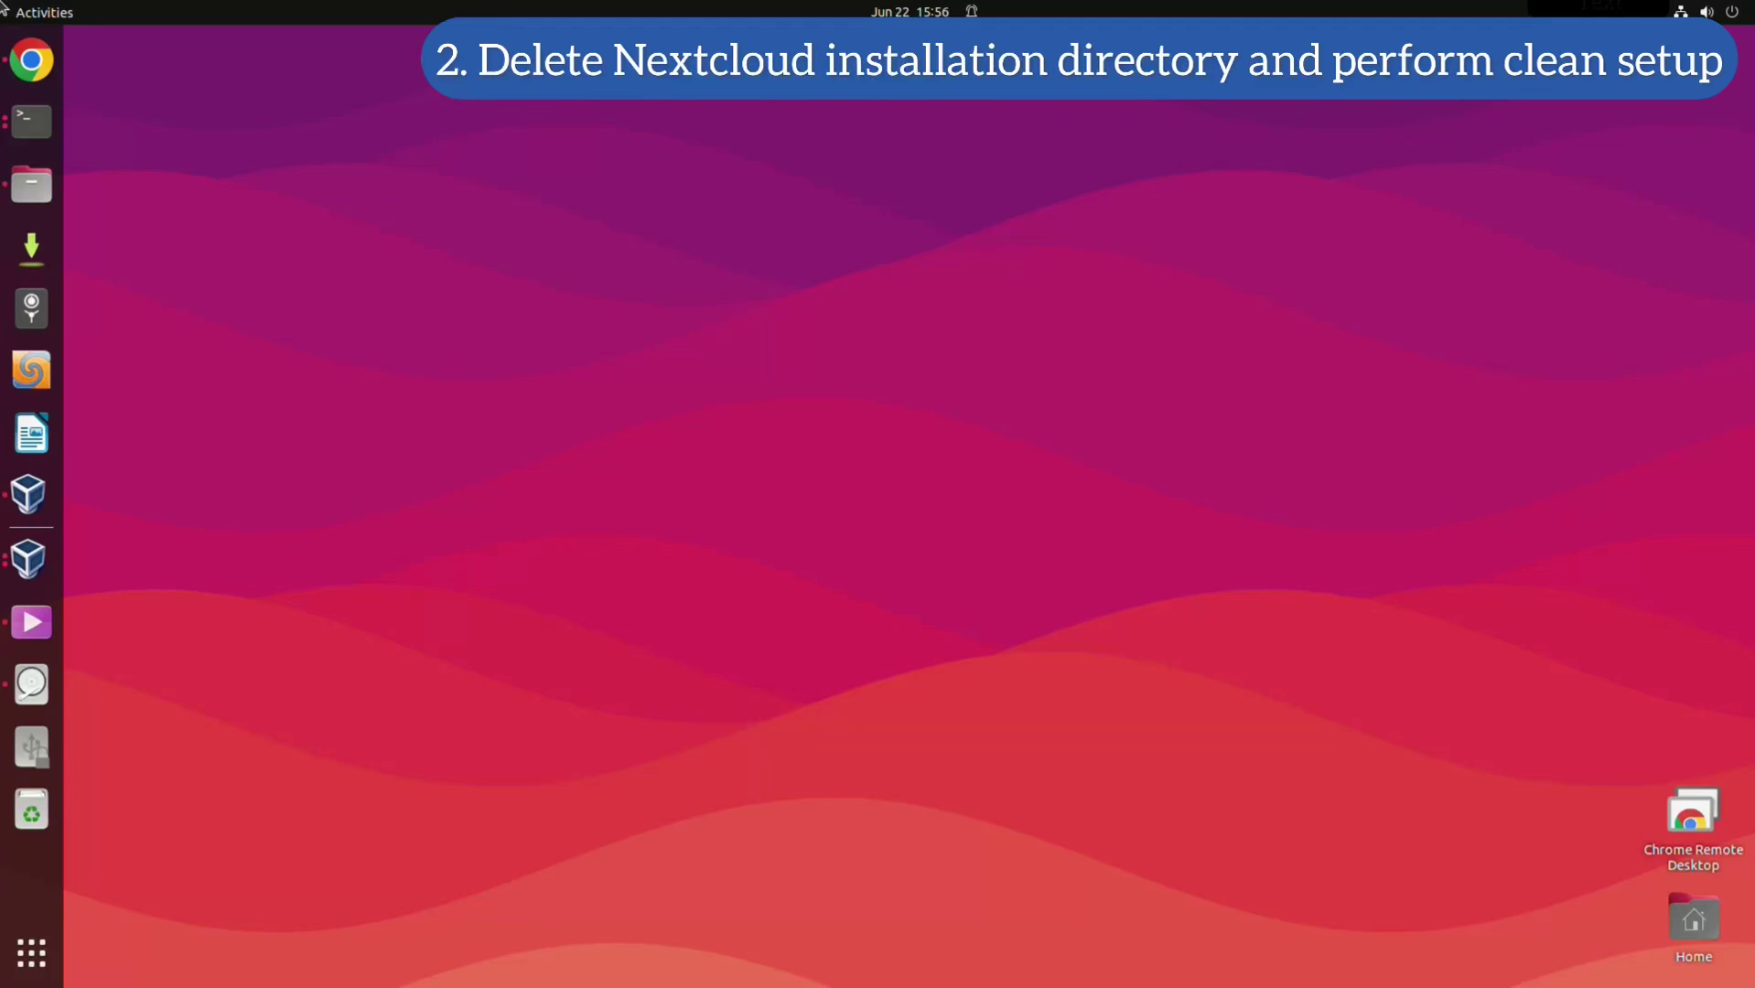
Return to the VirtualBox VM, relaunch Firefox and bring up the address bar suggestions
key("alt+Tab")
key("alt+Tab")
key("alt+Tab")
key("alt+Tab")
key("alt+shift+Tab")
key("alt+shift+Tab")
key("alt+shift+Tab")
key("alt+shift+Tab")
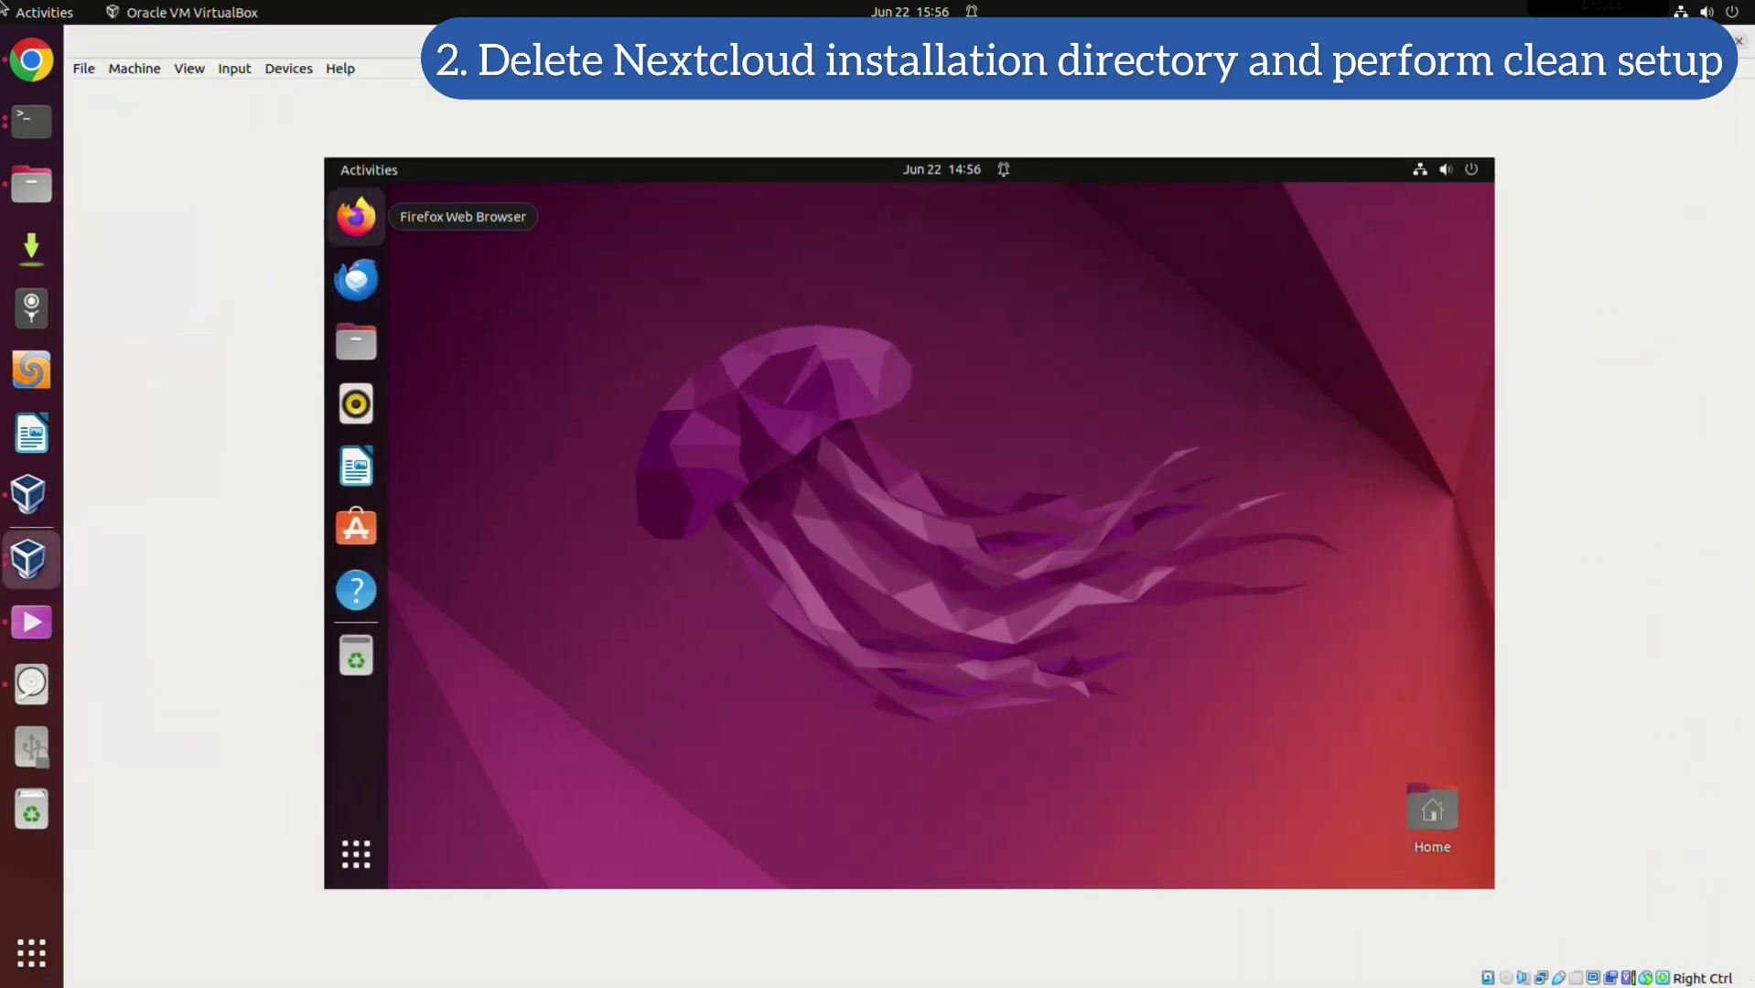
left_click(356, 217)
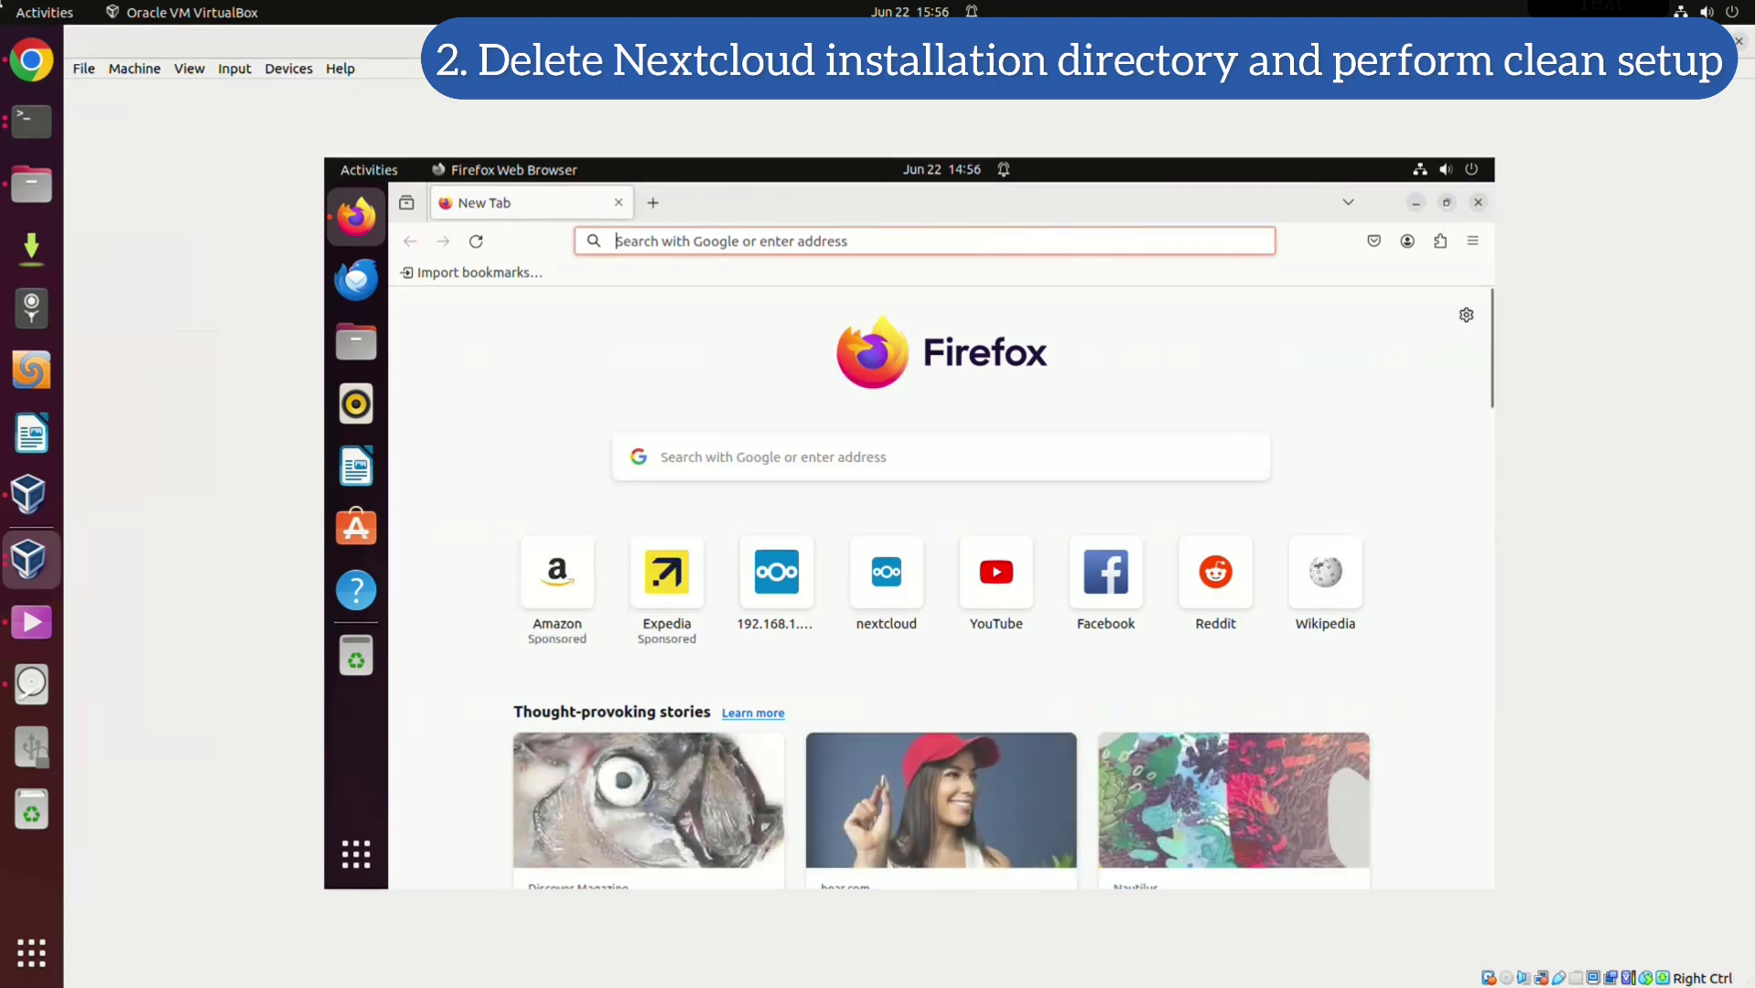
key("Down")
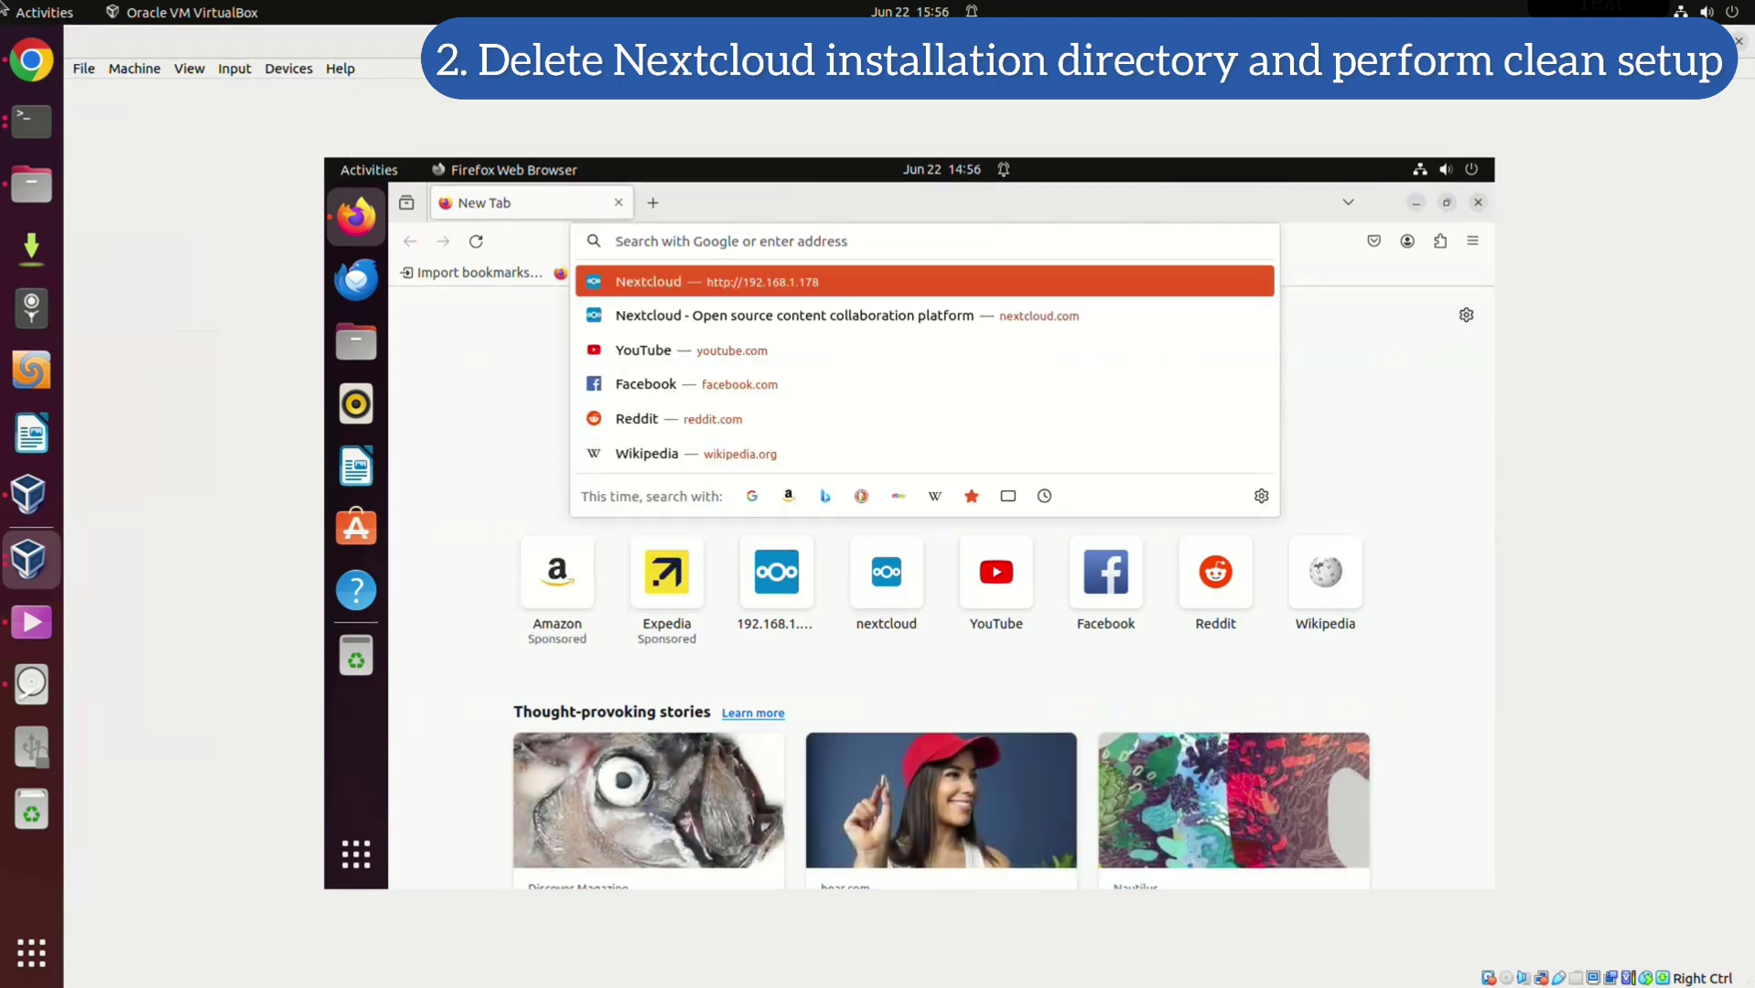
Load the Nextcloud setup page and enter the new admin account's username and password
key("Down")
key("Return")
scroll(941, 574, "down", 5)
scroll(941, 574, "up", 4)
scroll(941, 574, "down", 3)
scroll(941, 573, "up", 3)
scroll(941, 574, "down", 5)
scroll(941, 574, "up", 4)
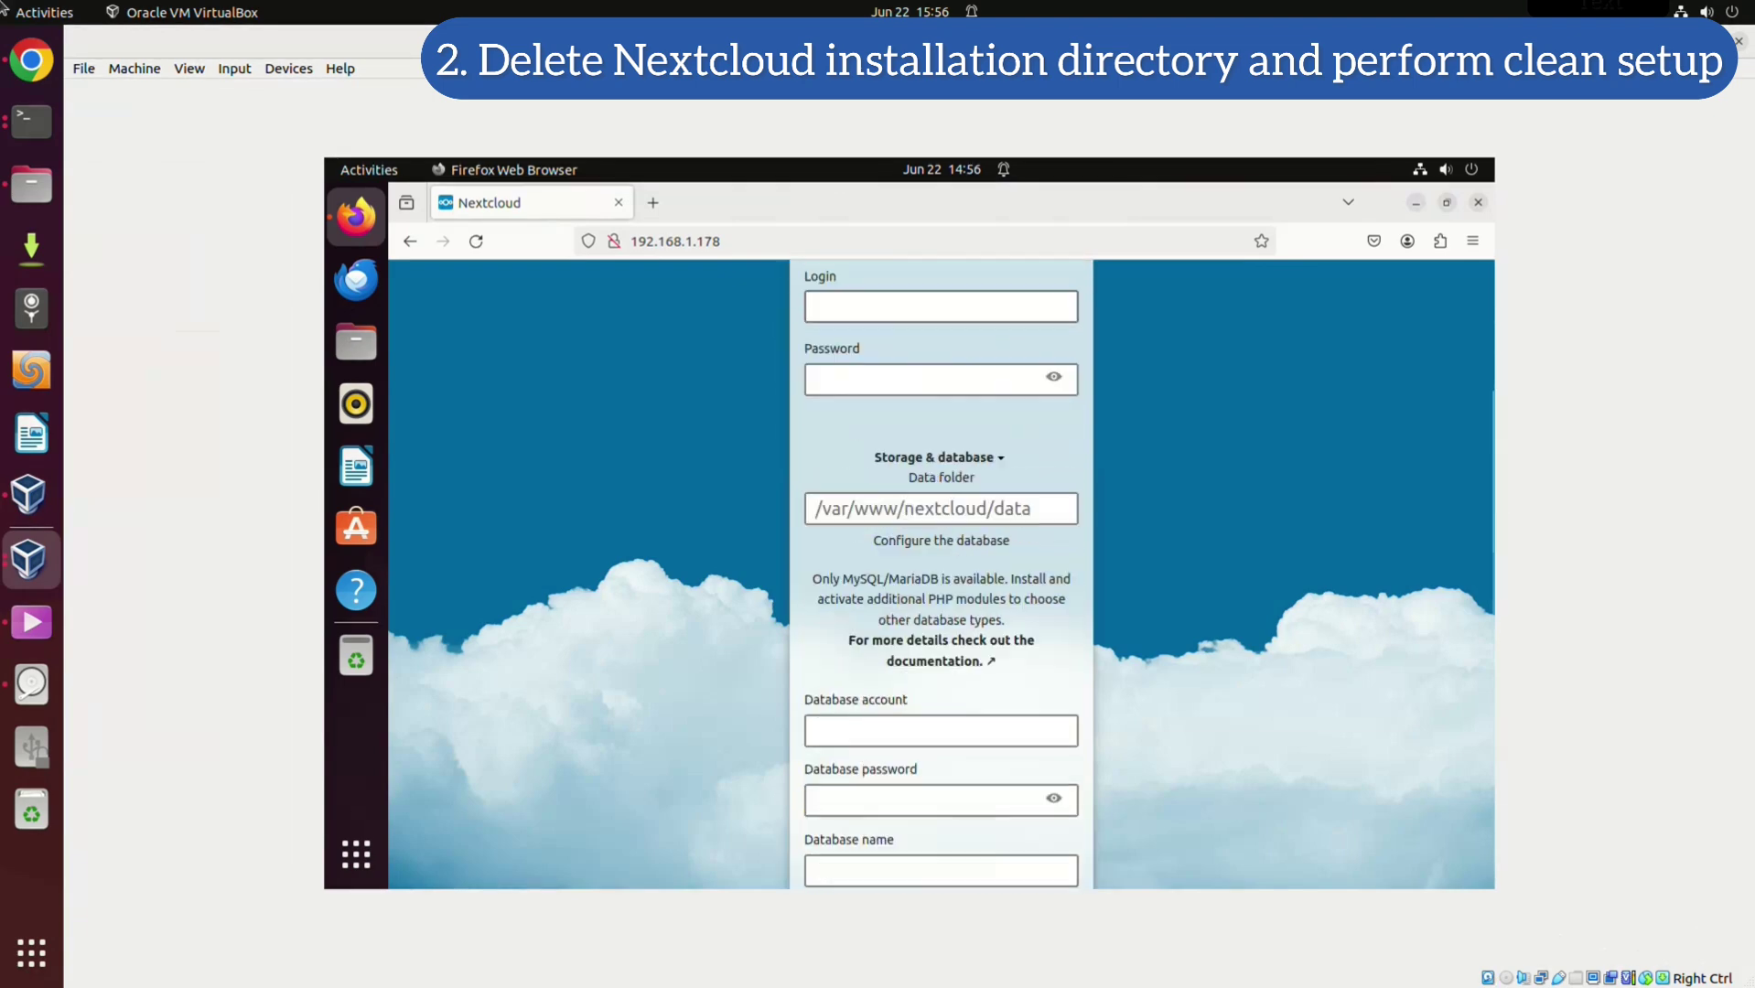
scroll(940, 574, "down", 3)
scroll(941, 574, "up", 4)
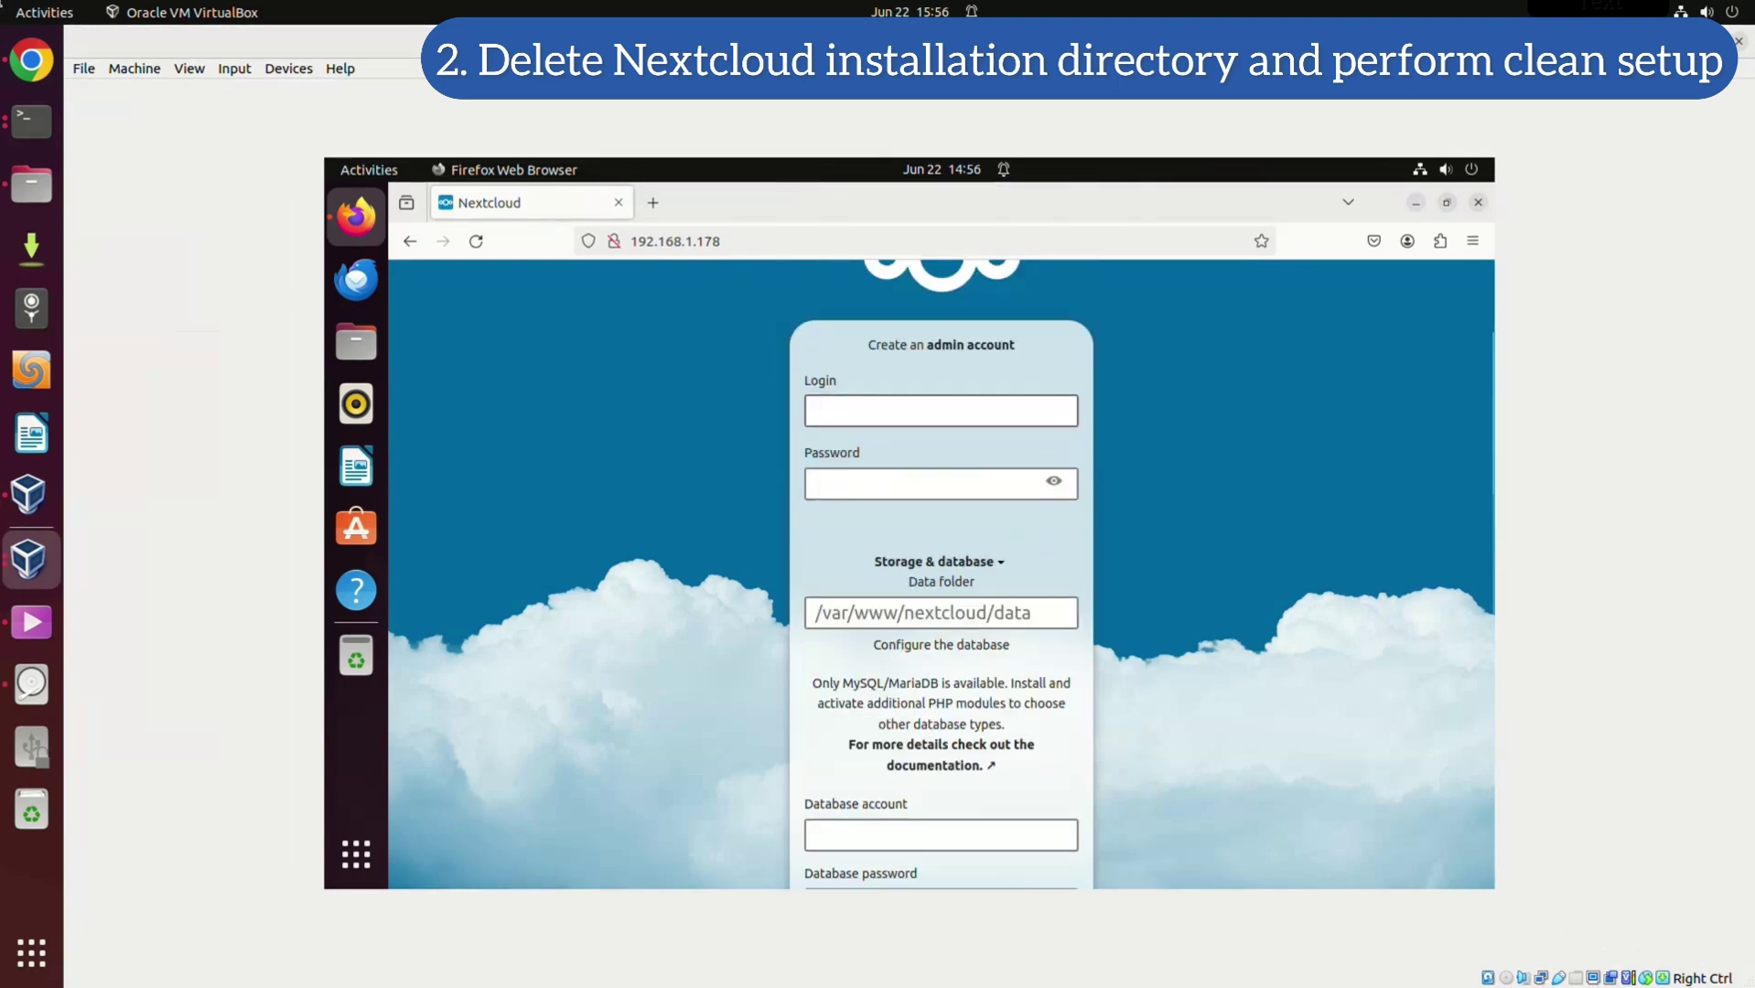
type("ncadmin1")
left_click(915, 483)
type("•••••")
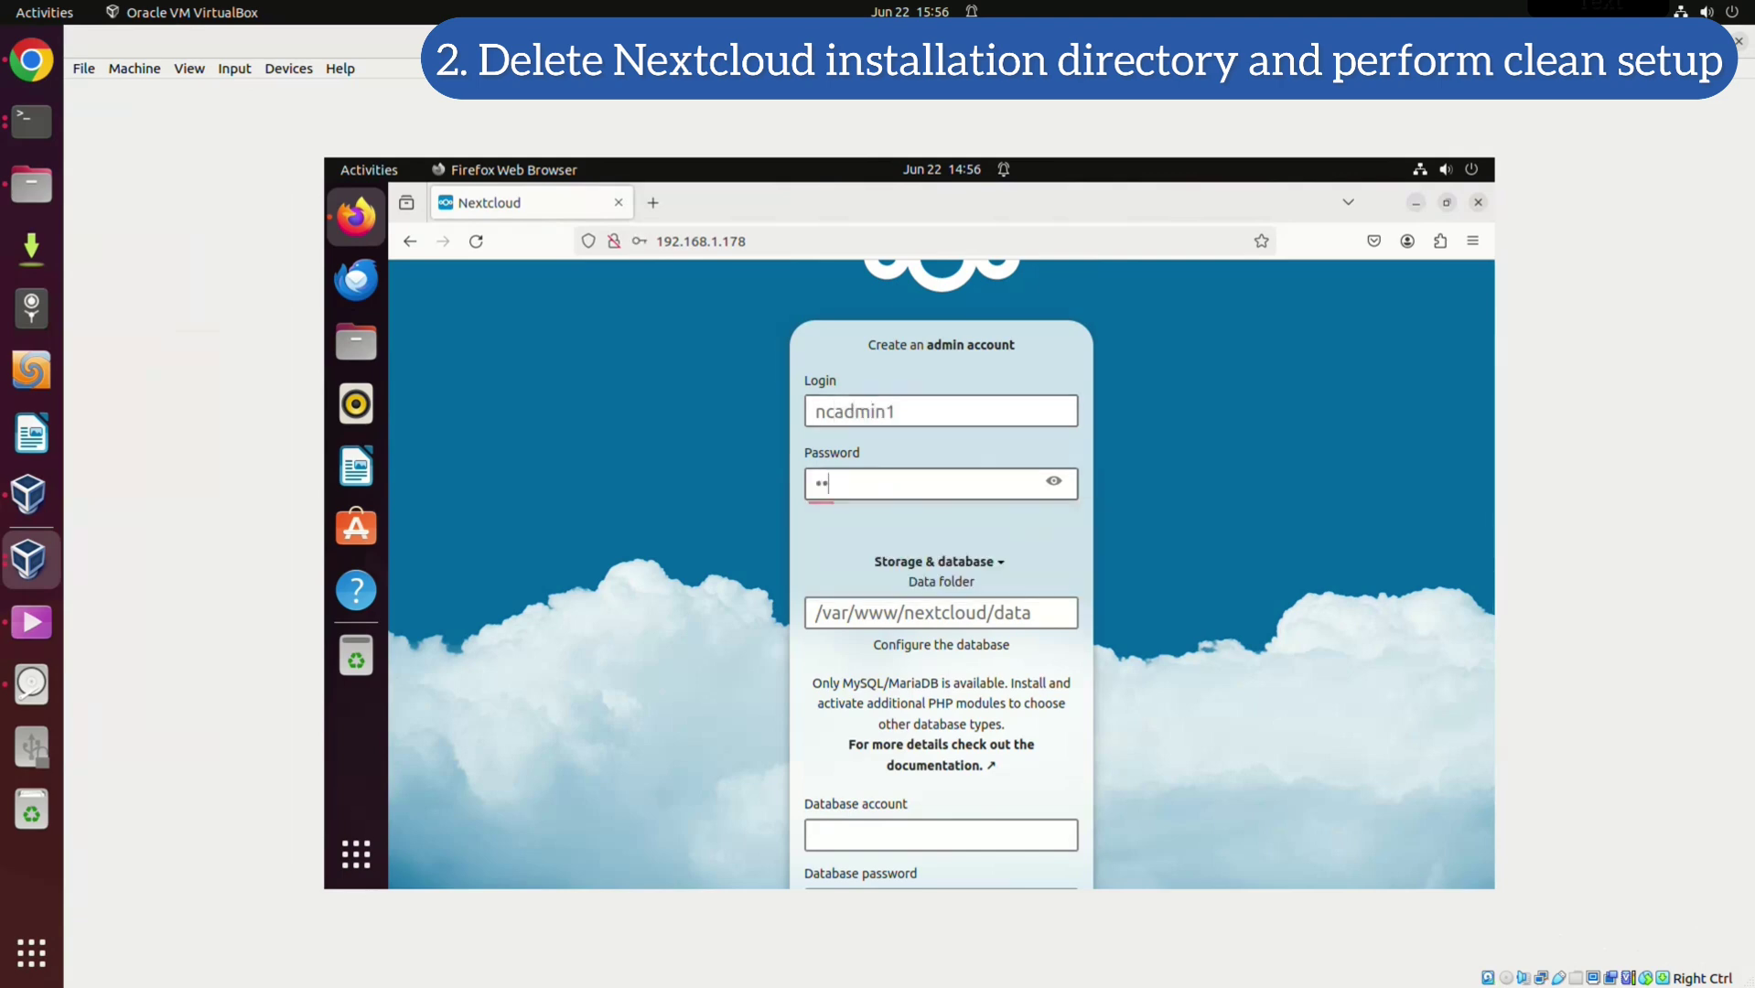
type("••••••••")
Fill in database user 'nextcloud', its password and database name 'nextcloud', then install
scroll(941, 567, "down", 2)
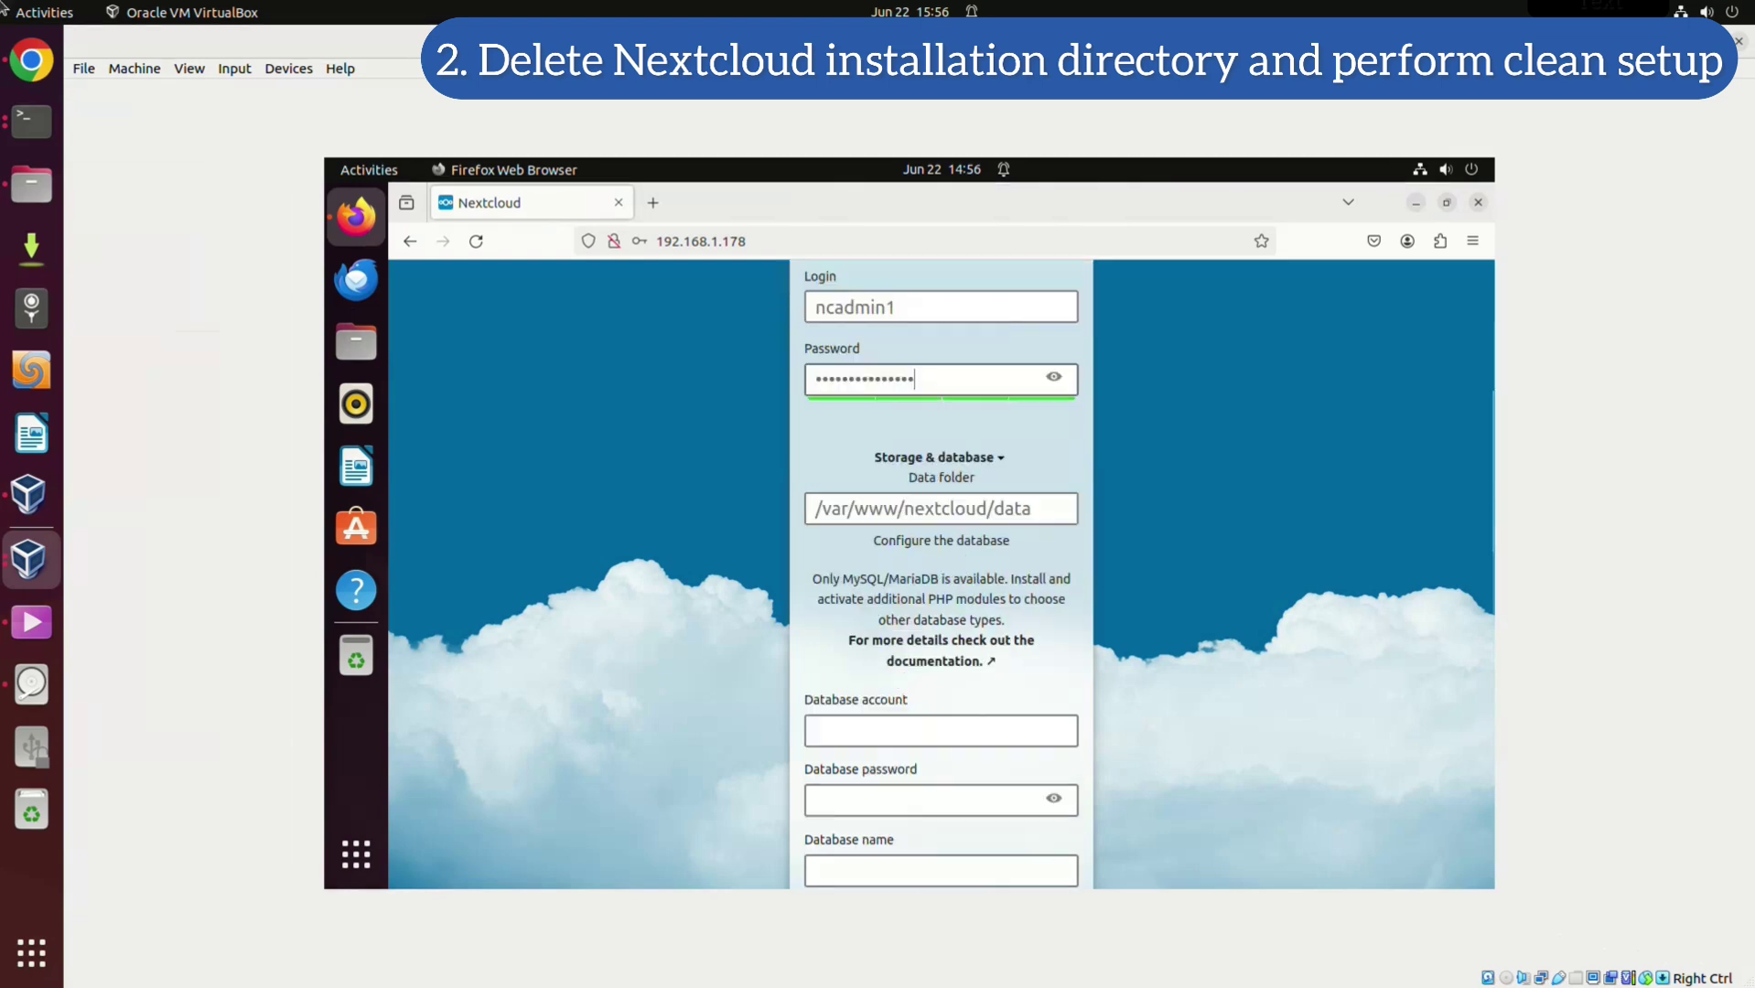
scroll(940, 567, "down", 4)
left_click(941, 522)
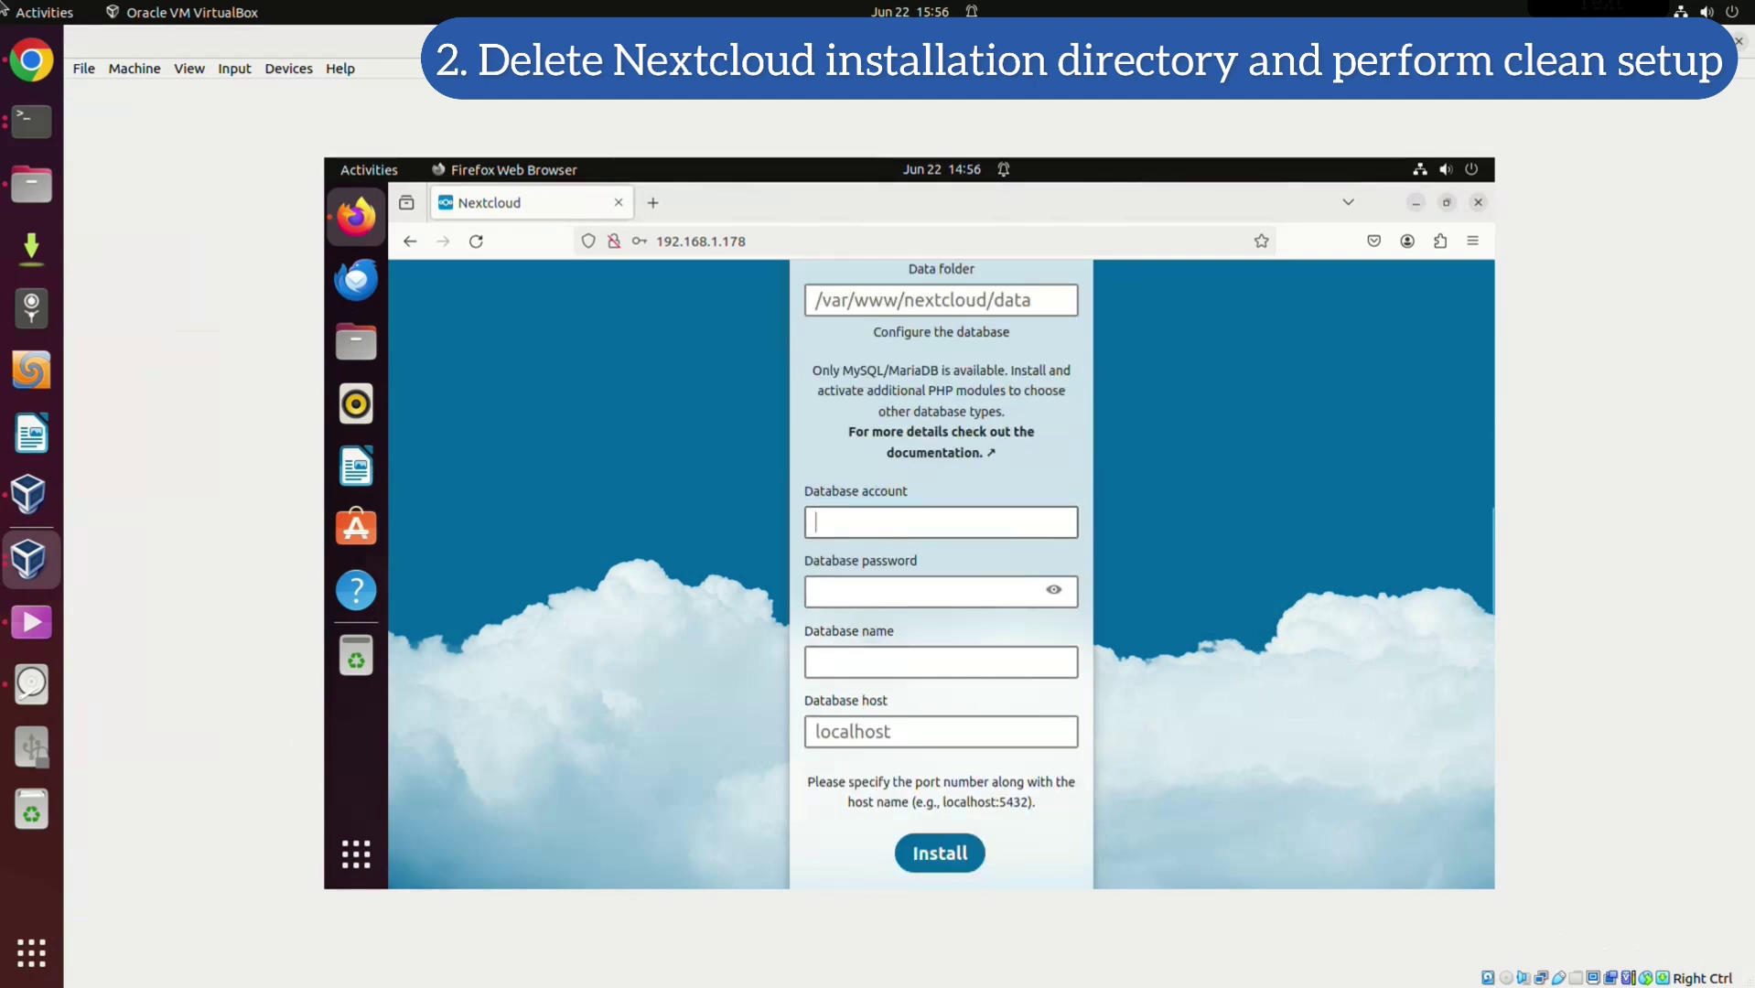
type("nextcloud")
key("Tab")
type("nextclo")
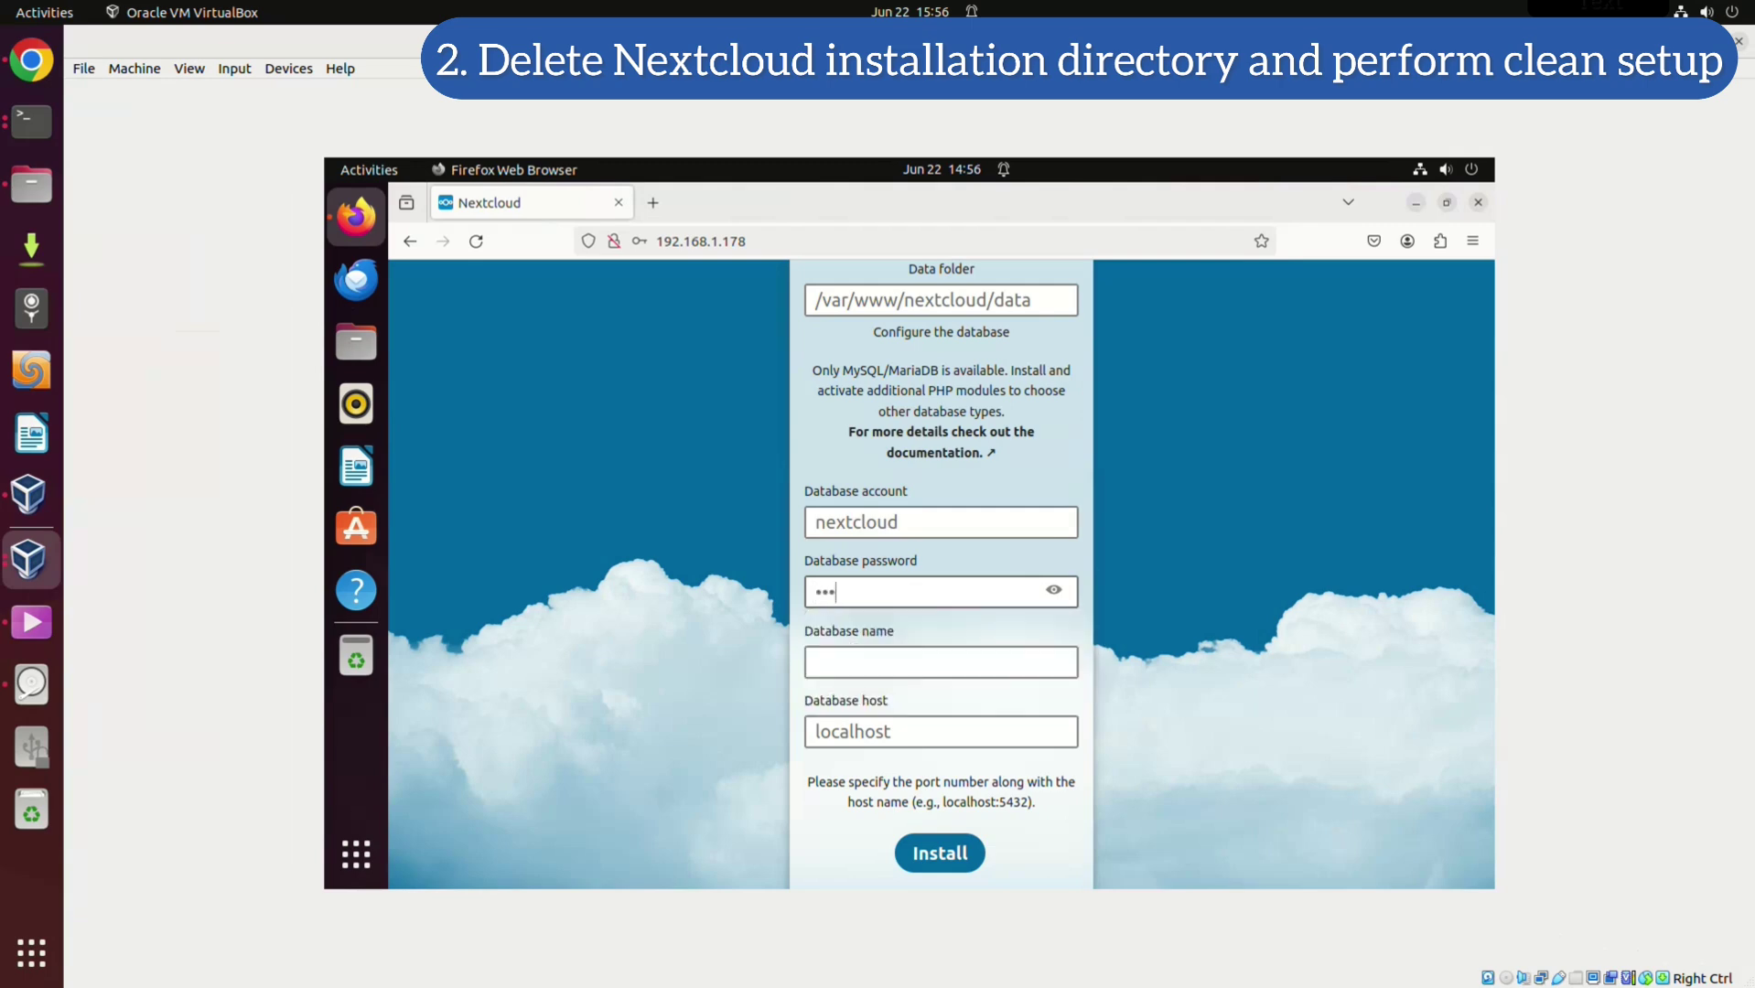
type("ud_pass")
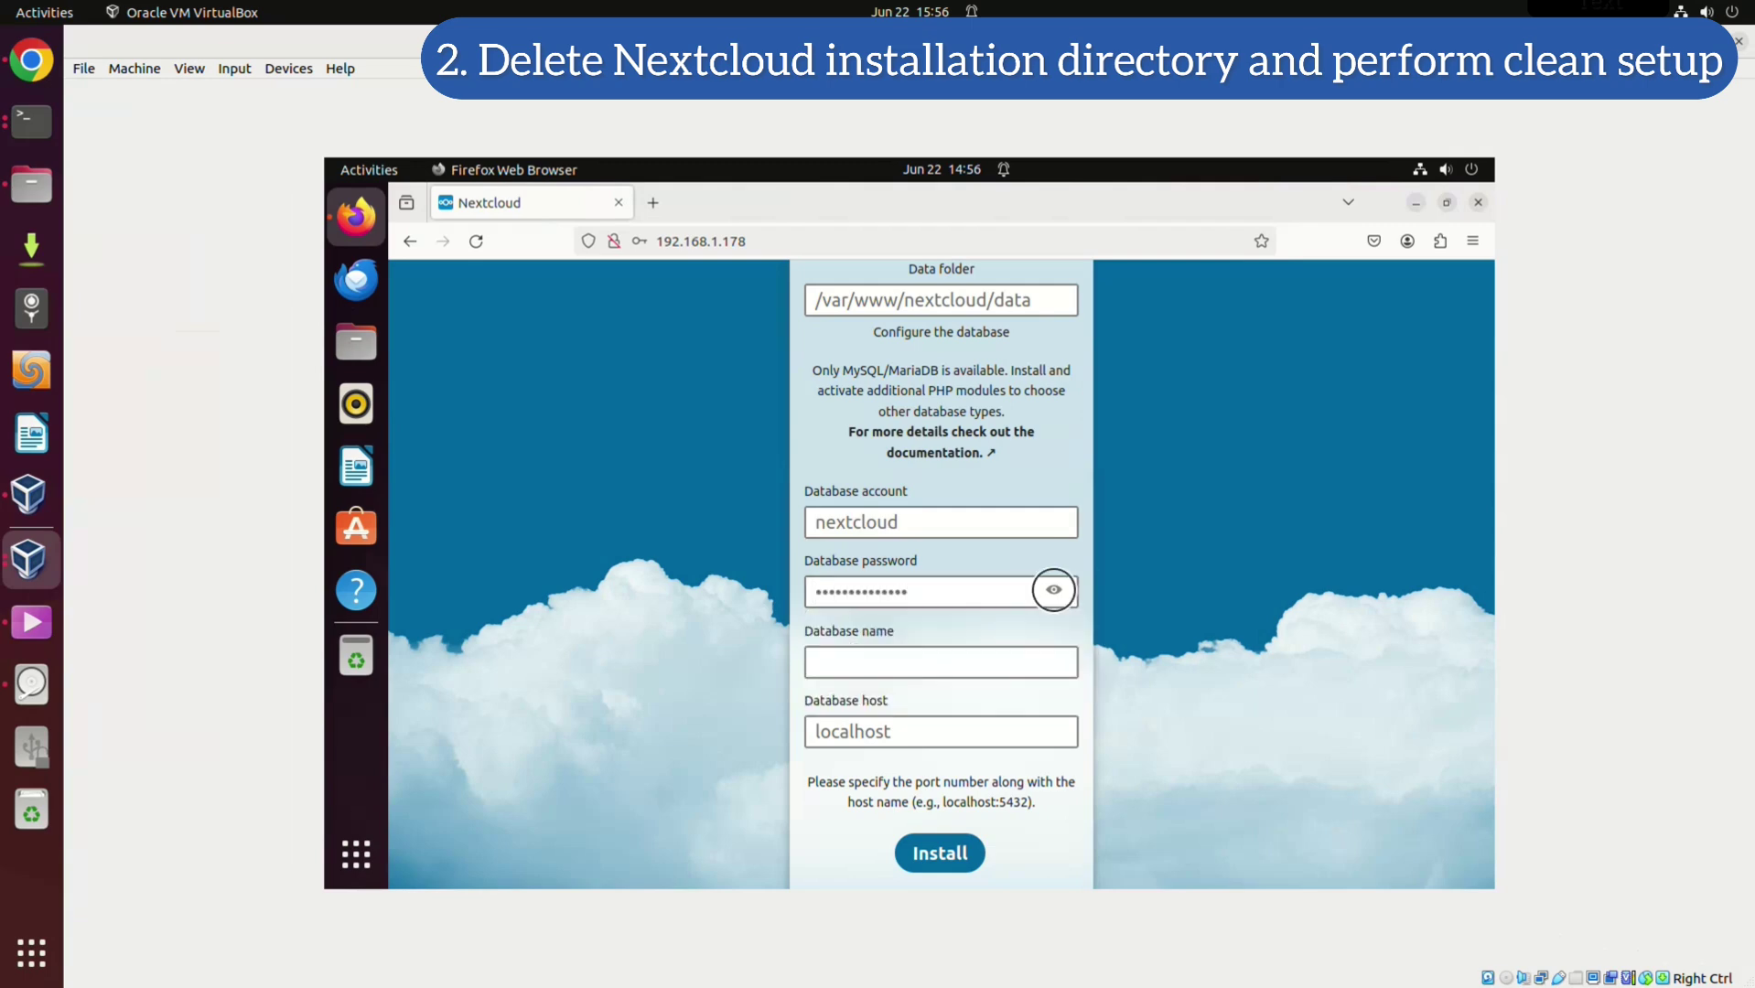
key("Tab")
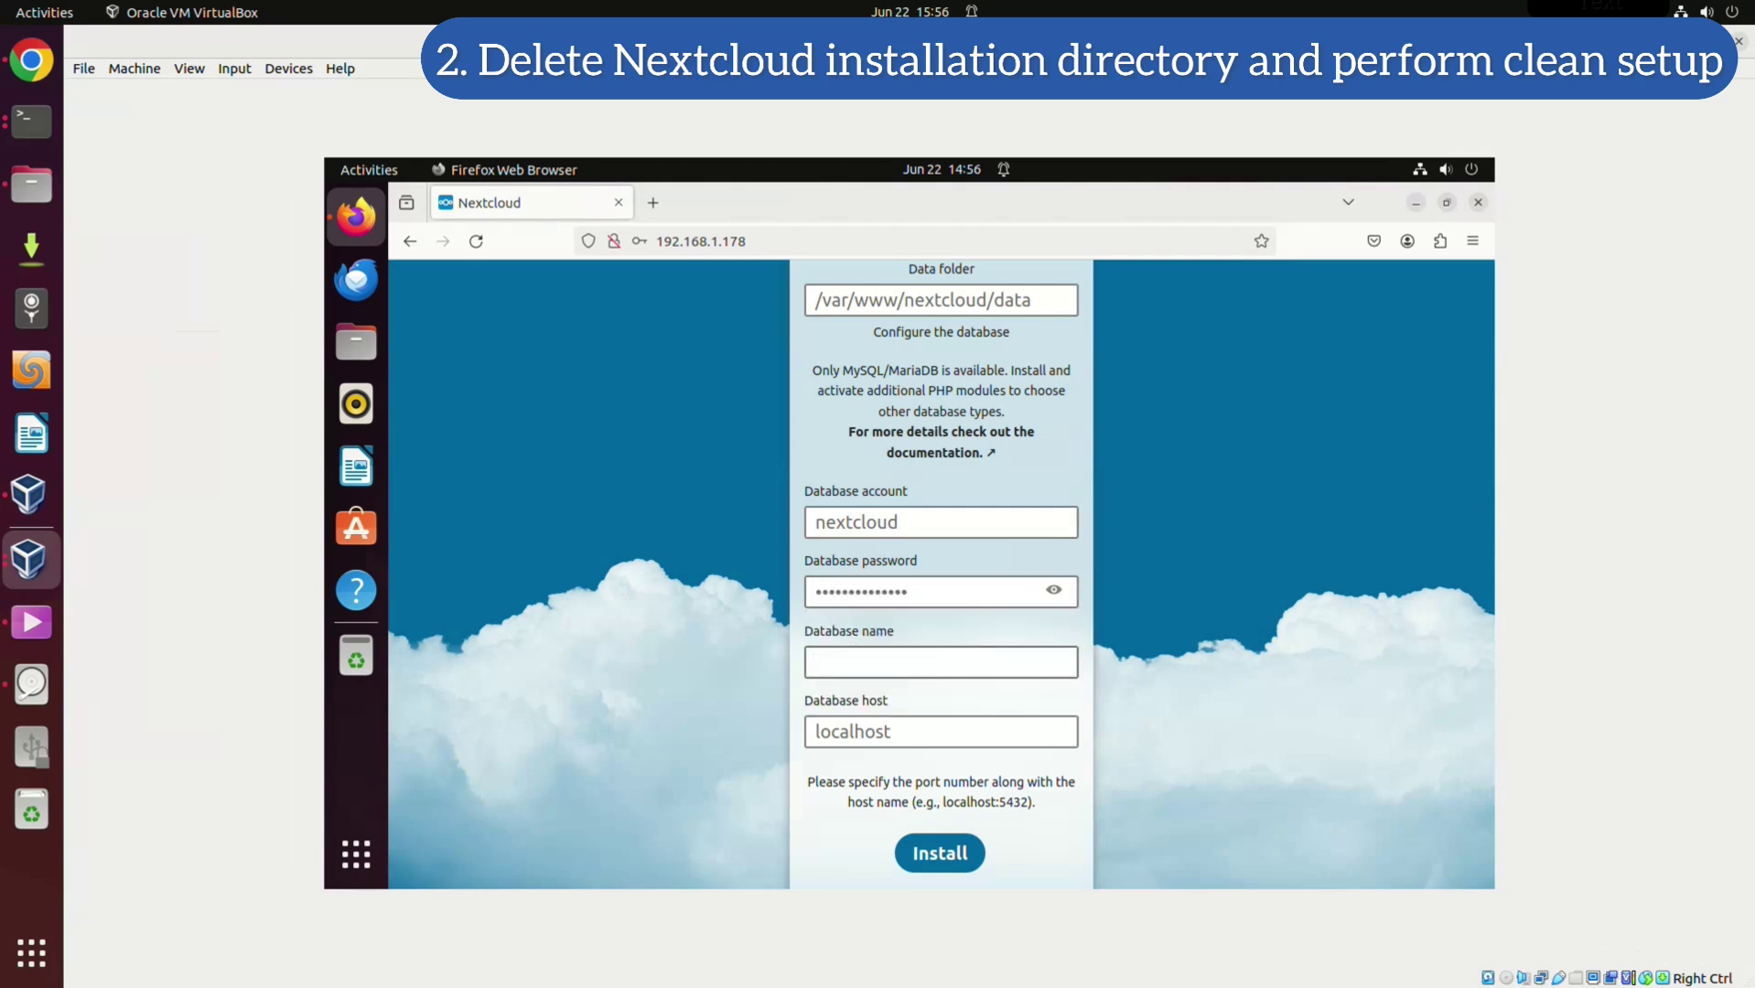
type("nextcloud")
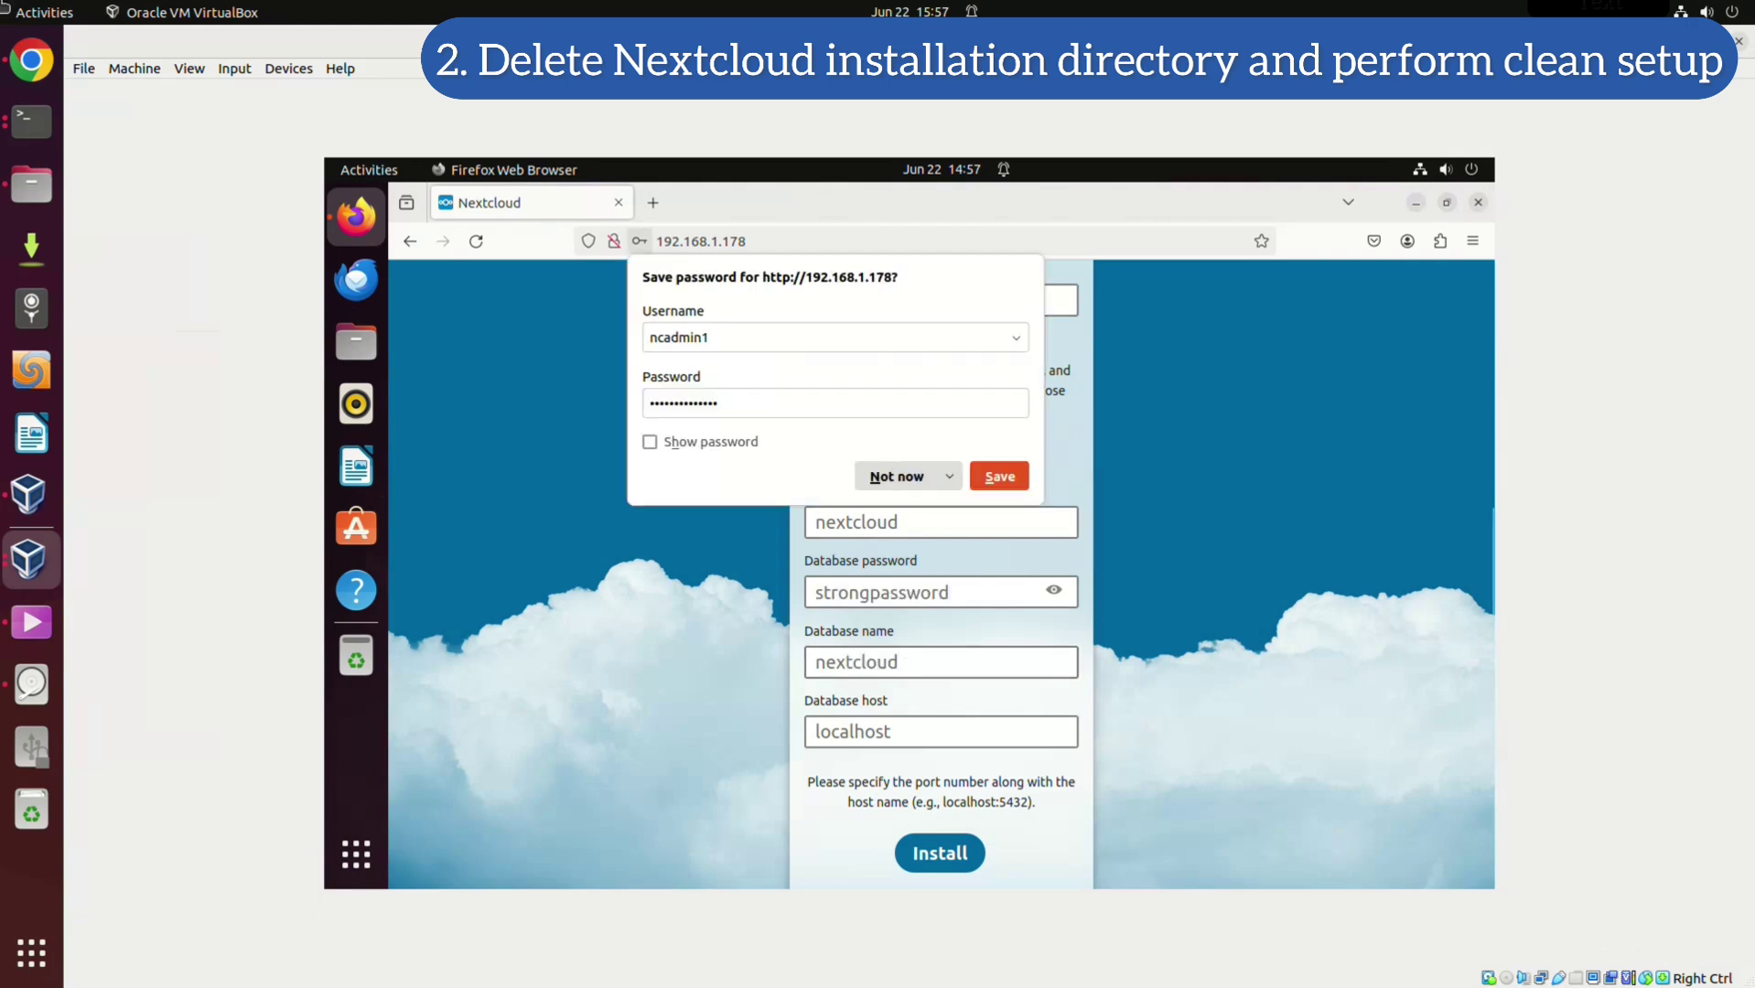
key("Escape")
scroll(940, 568, "up", 5)
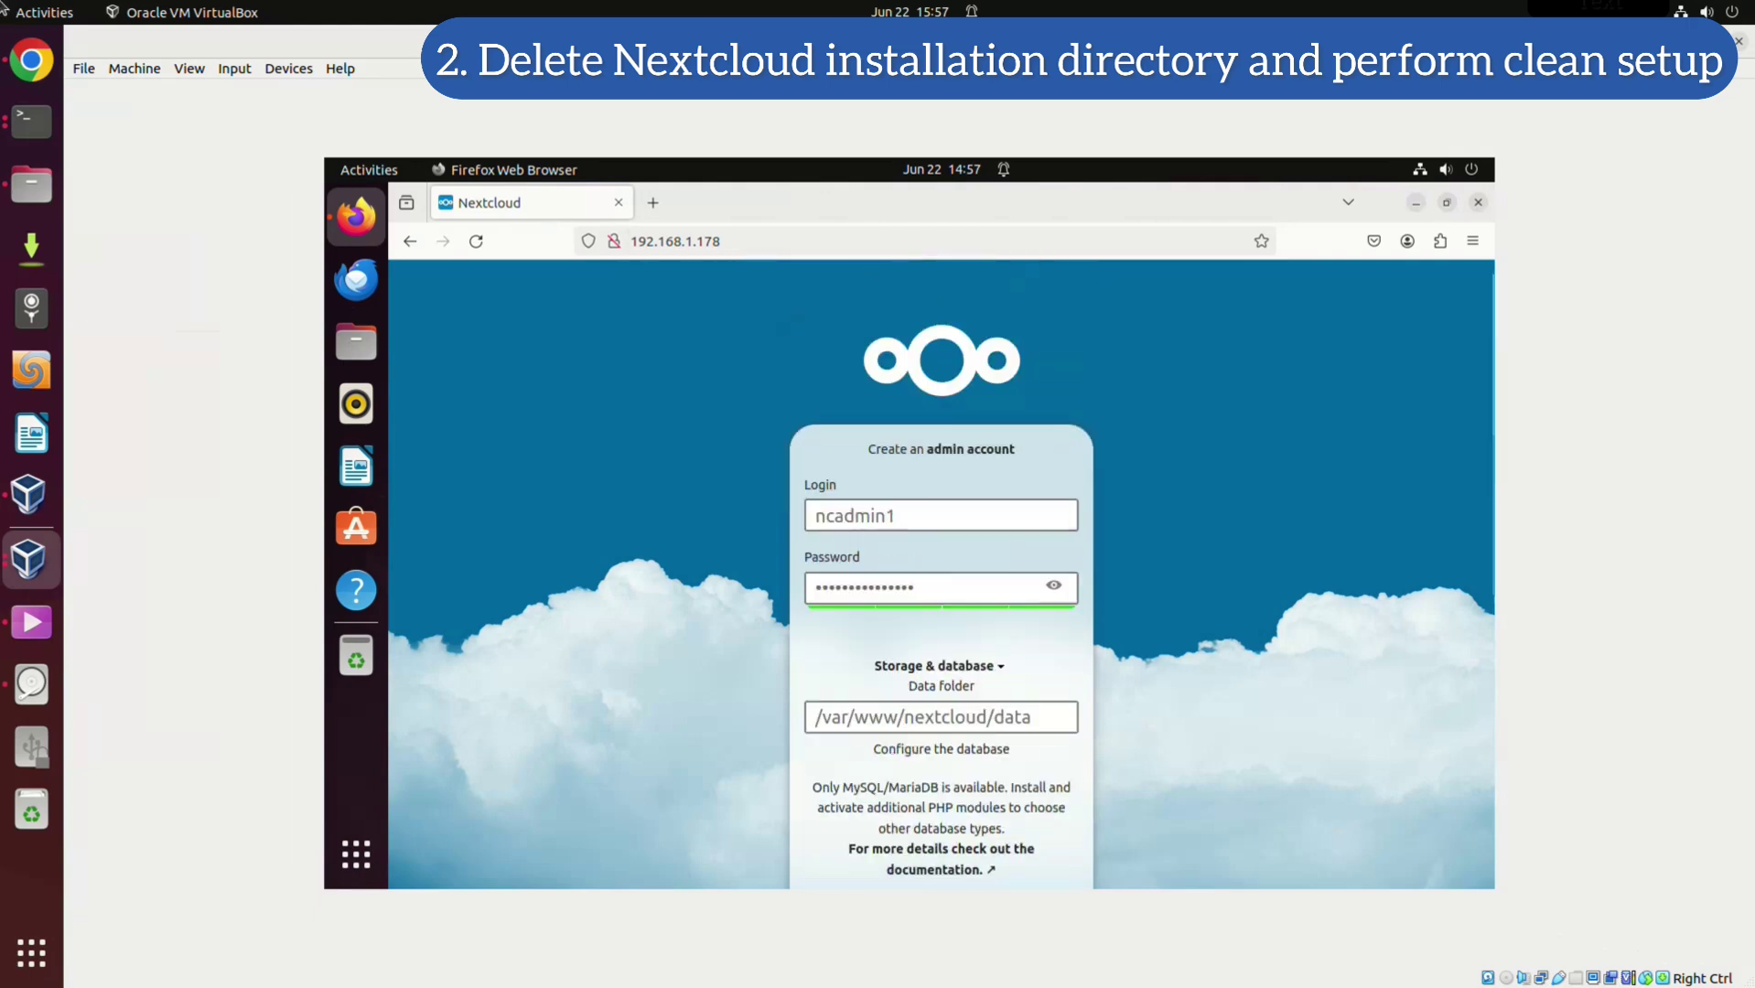
scroll(941, 567, "down", 5)
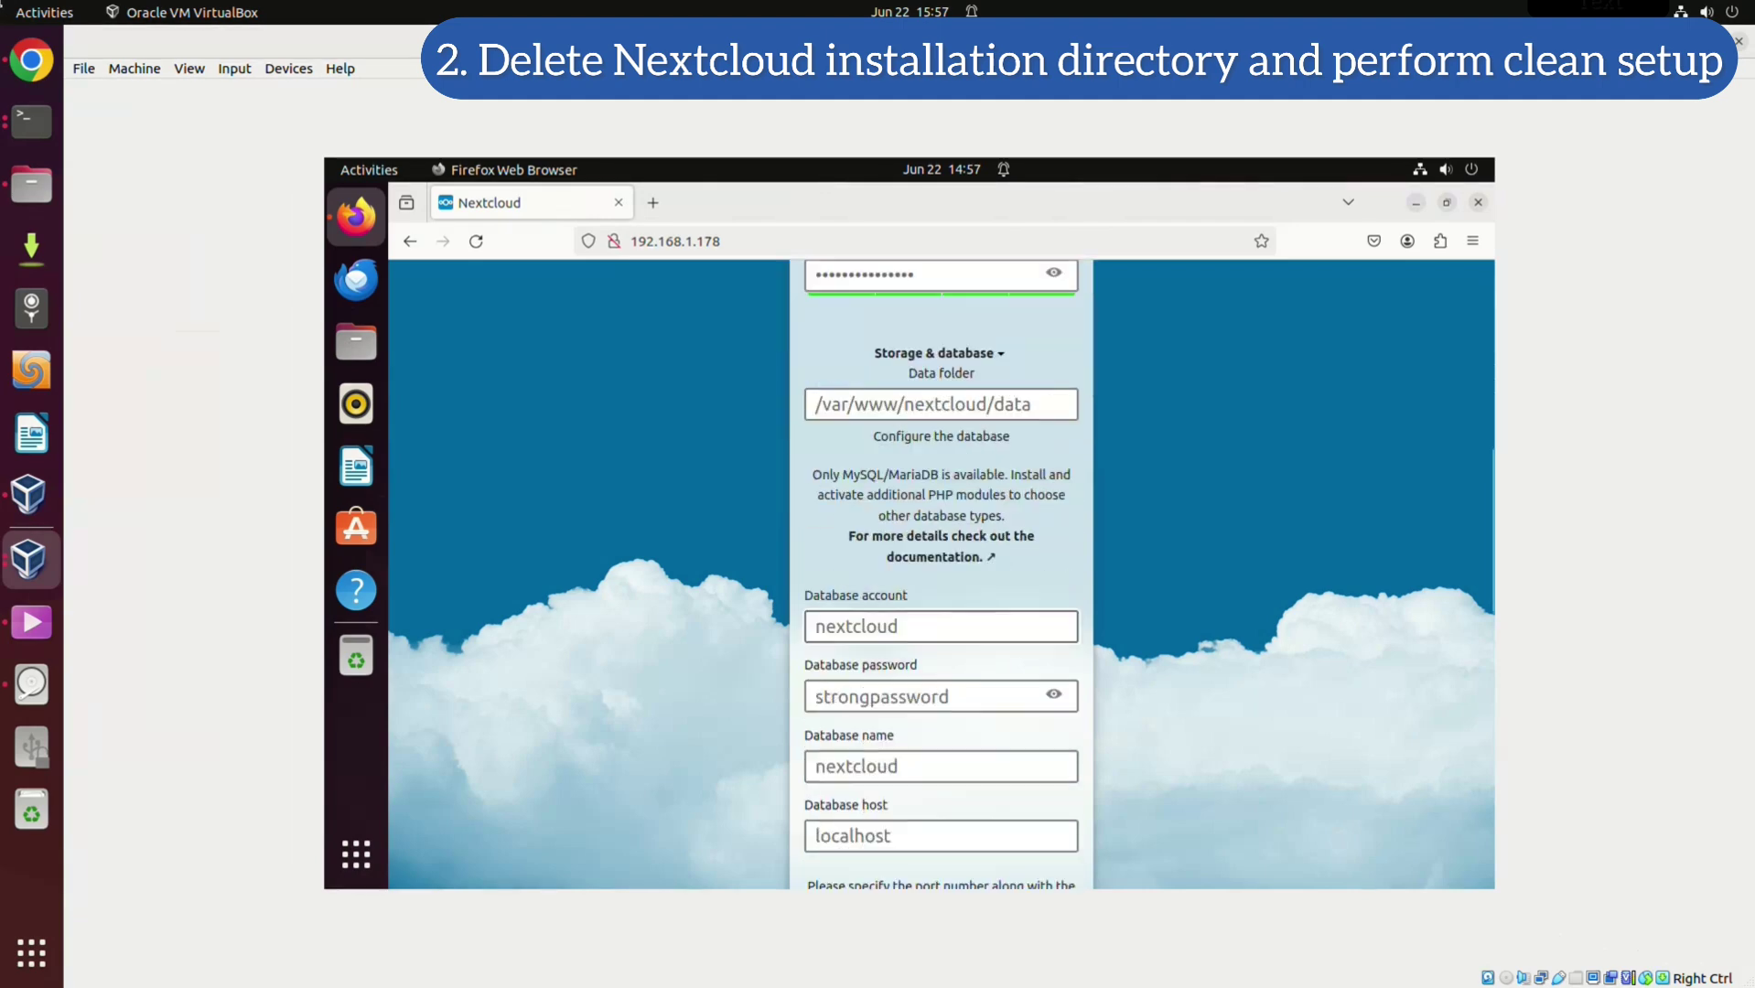
key("Return")
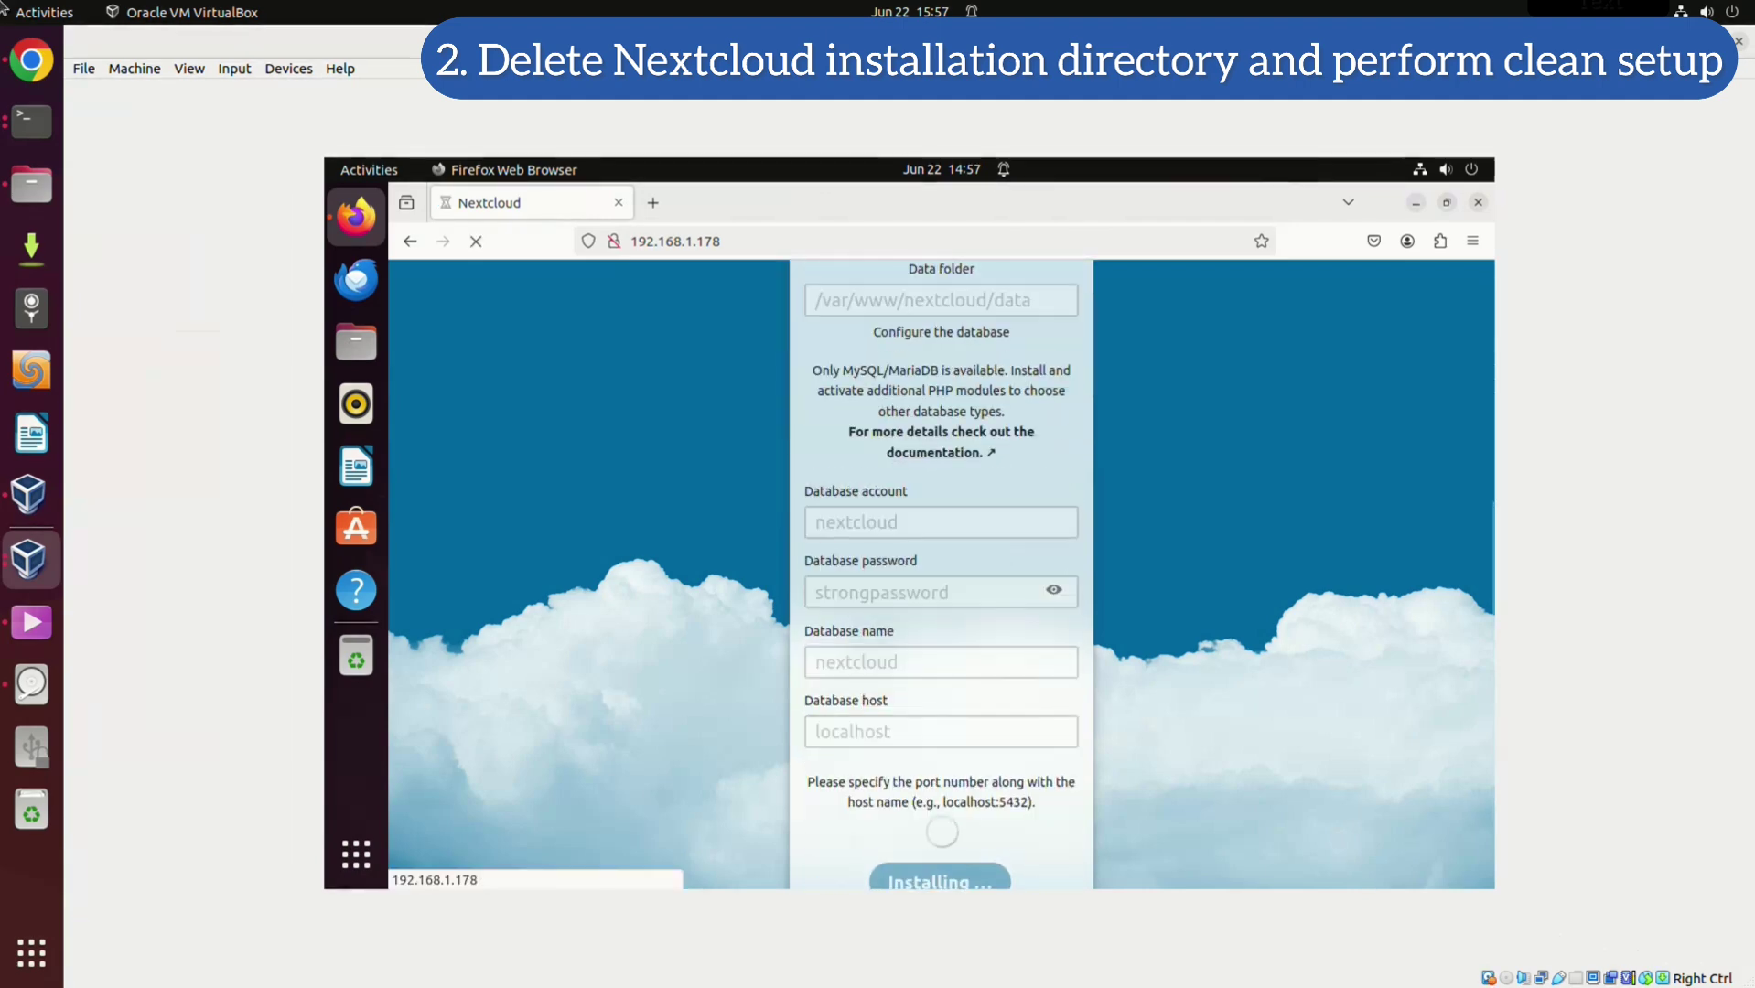
Choose 'Install recommended apps' and wait for the dashboard and welcome overview
scroll(941, 568, "down", 2)
scroll(941, 567, "up", 5)
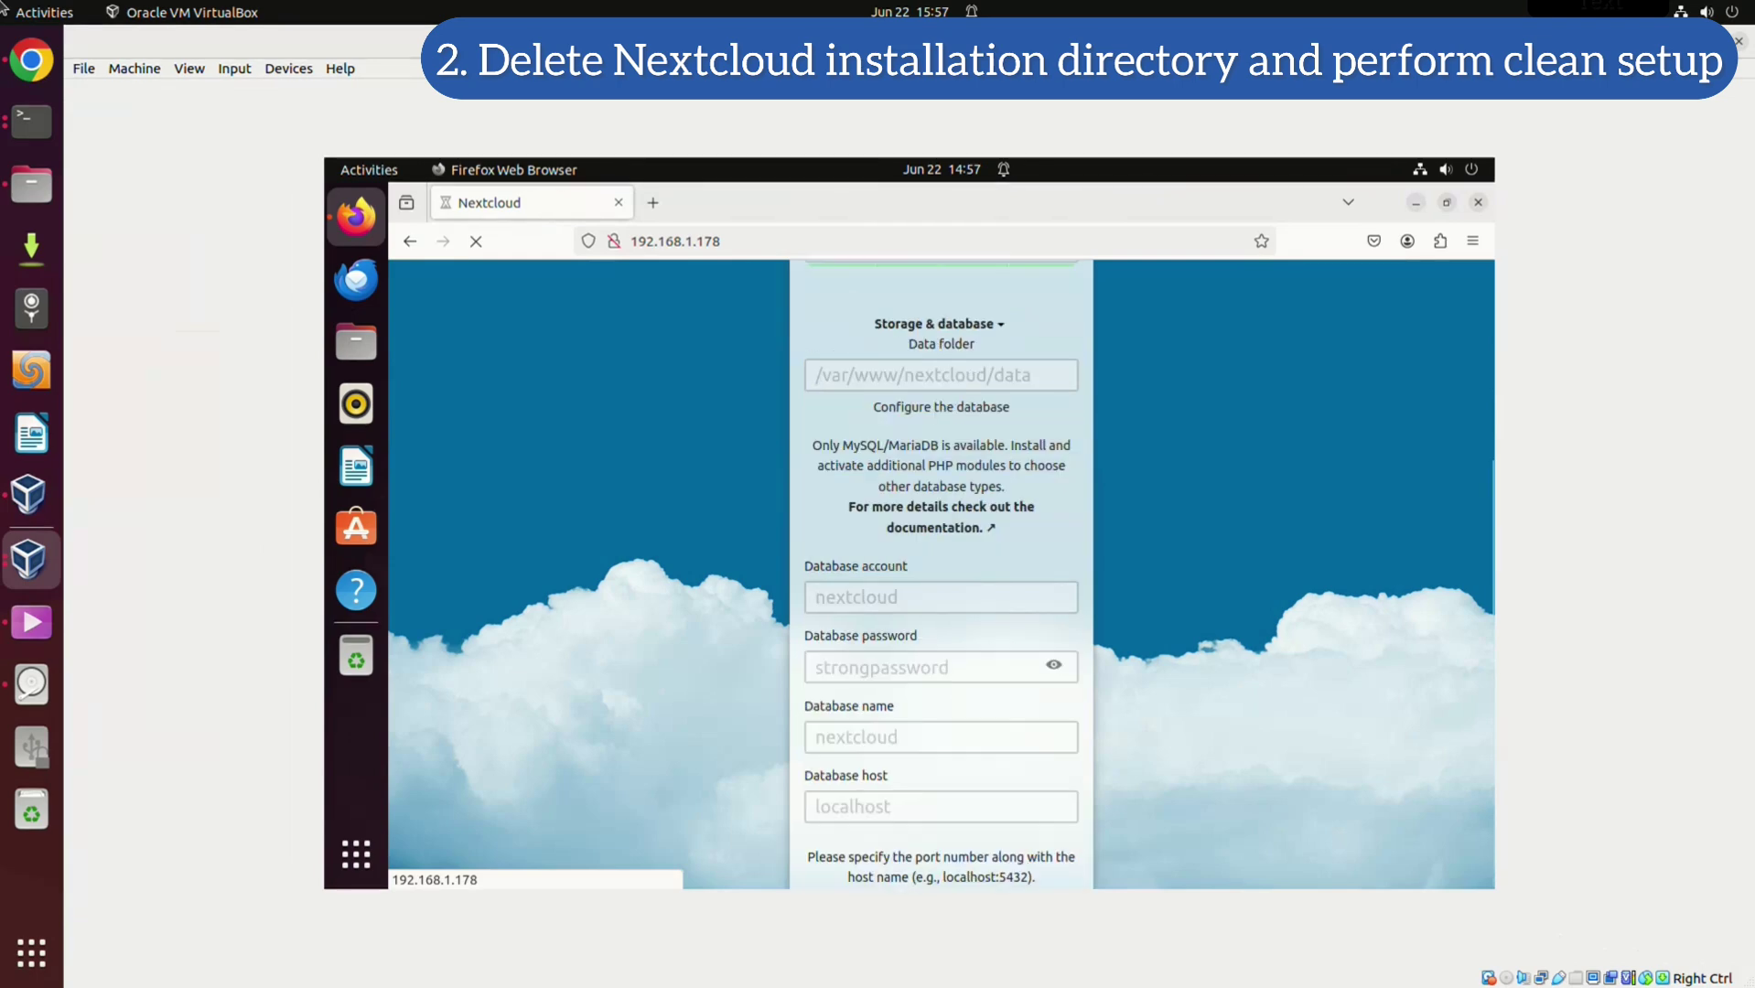
scroll(941, 567, "down", 4)
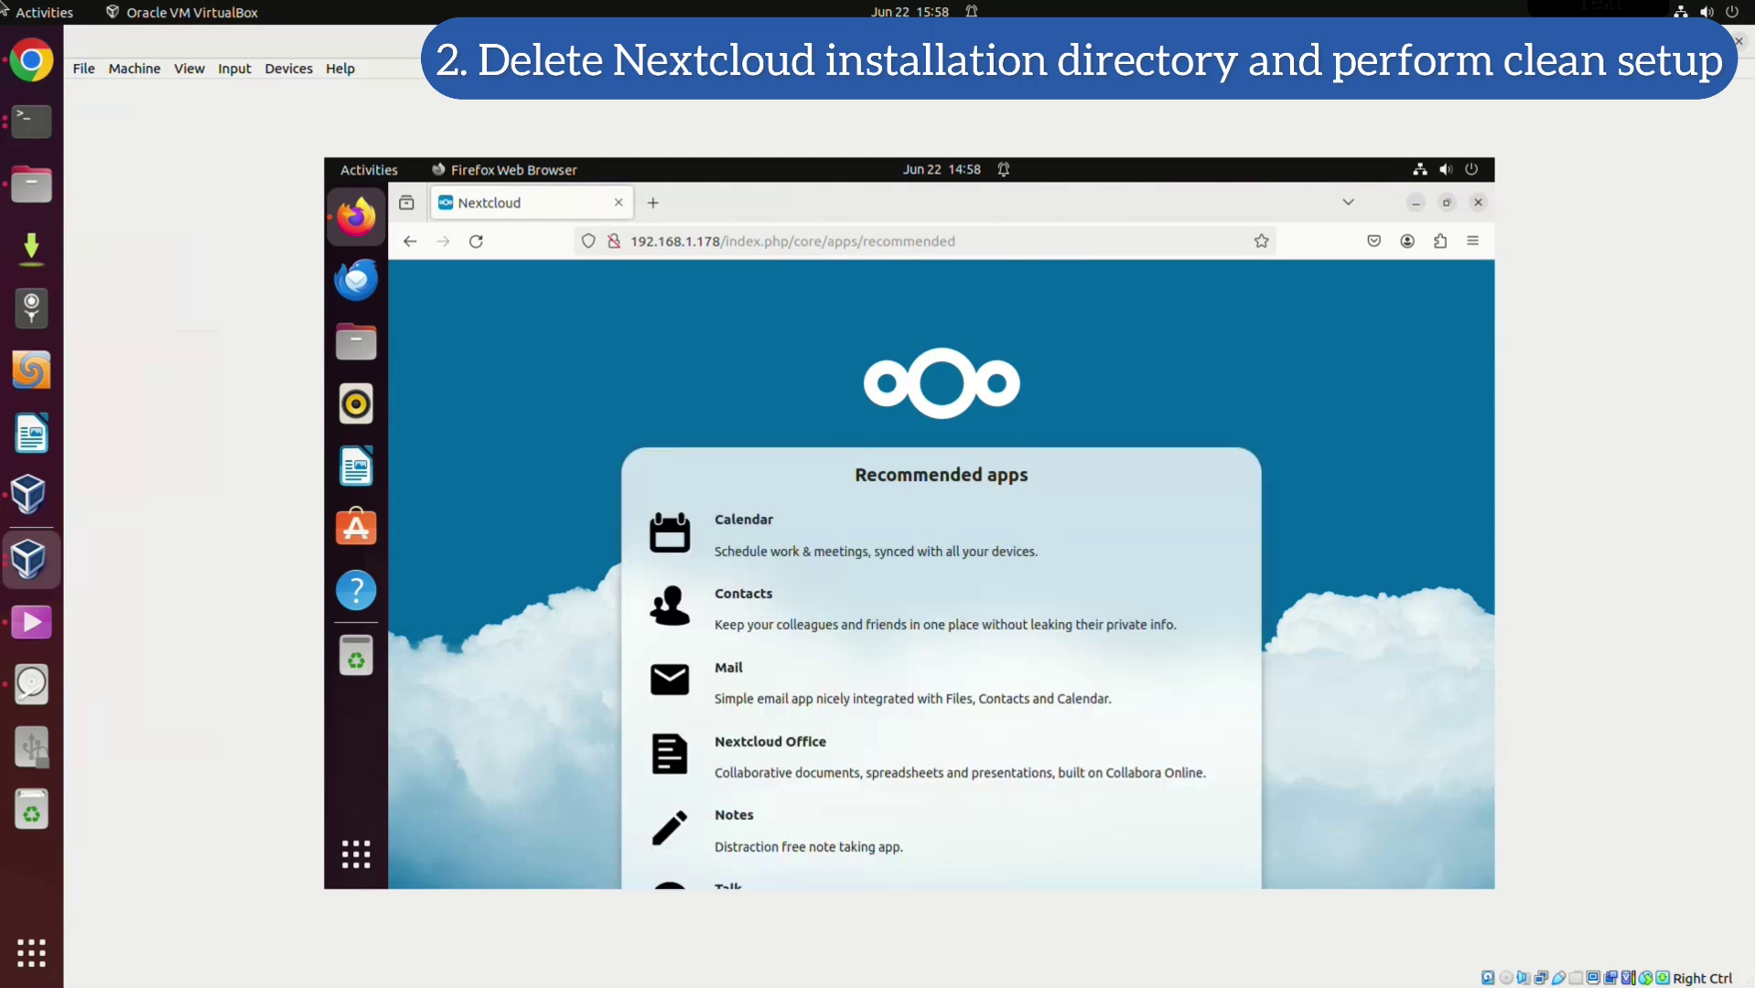
left_click(1144, 807)
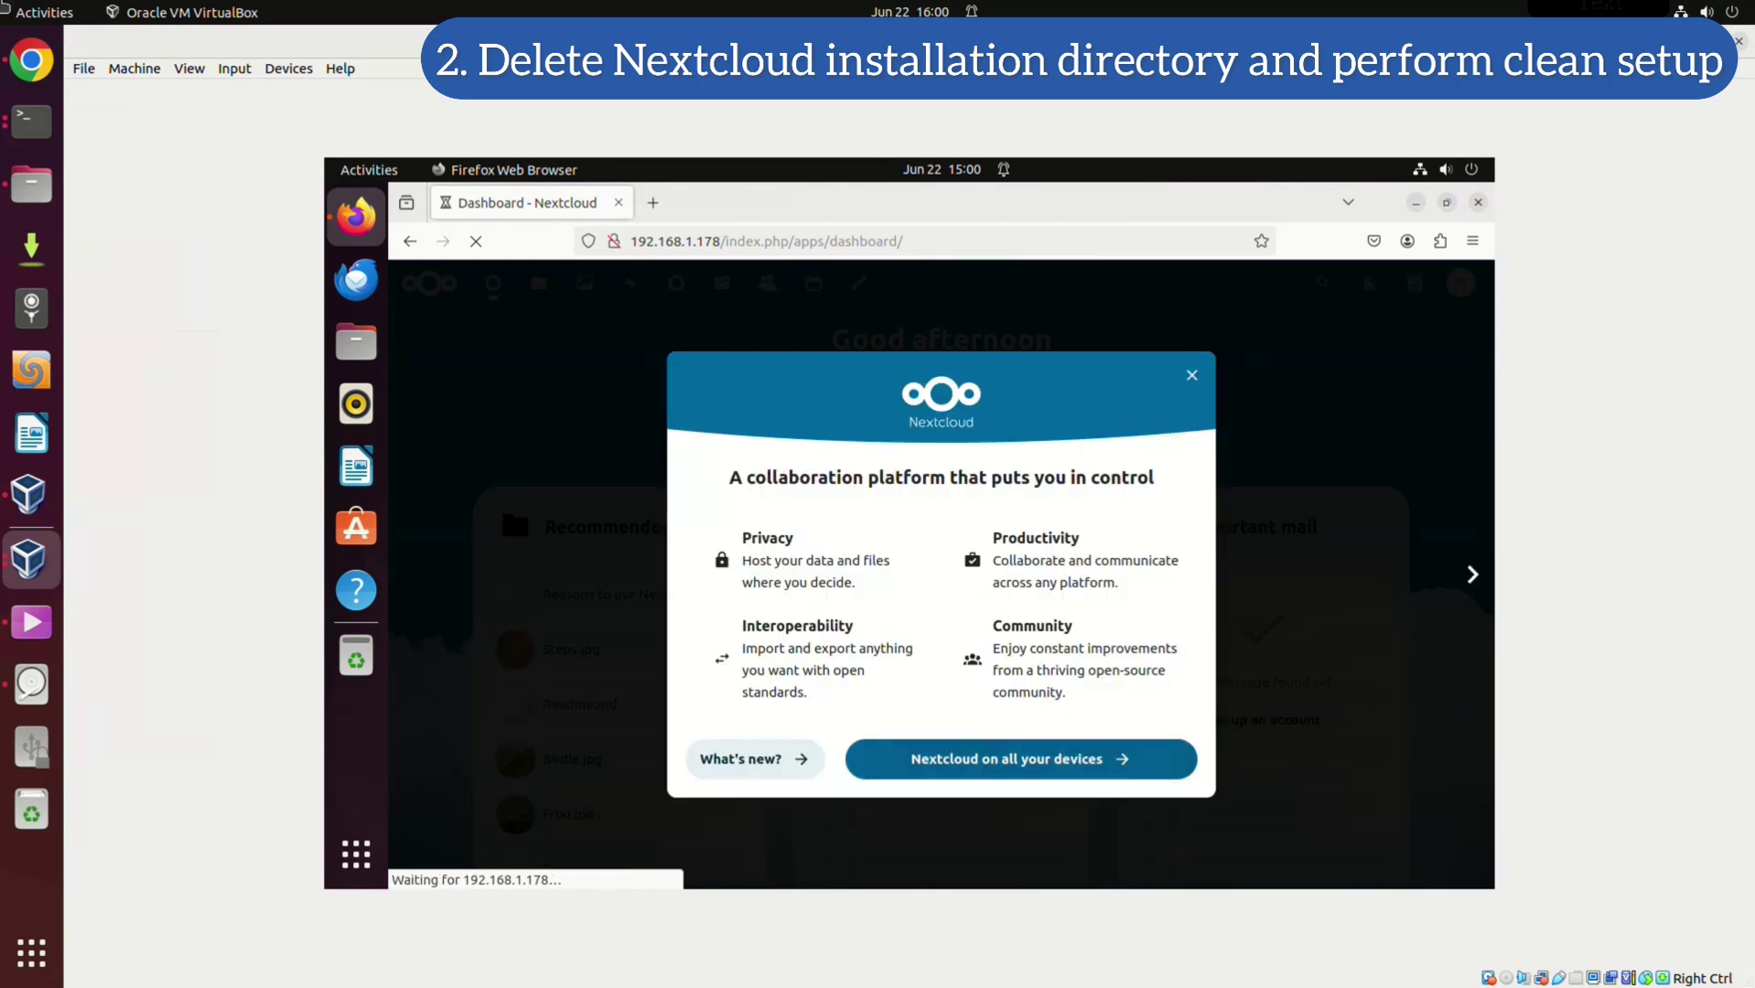
Dismiss the welcome overview and view the Documents folder in Files, holding four default files
left_click(1191, 375)
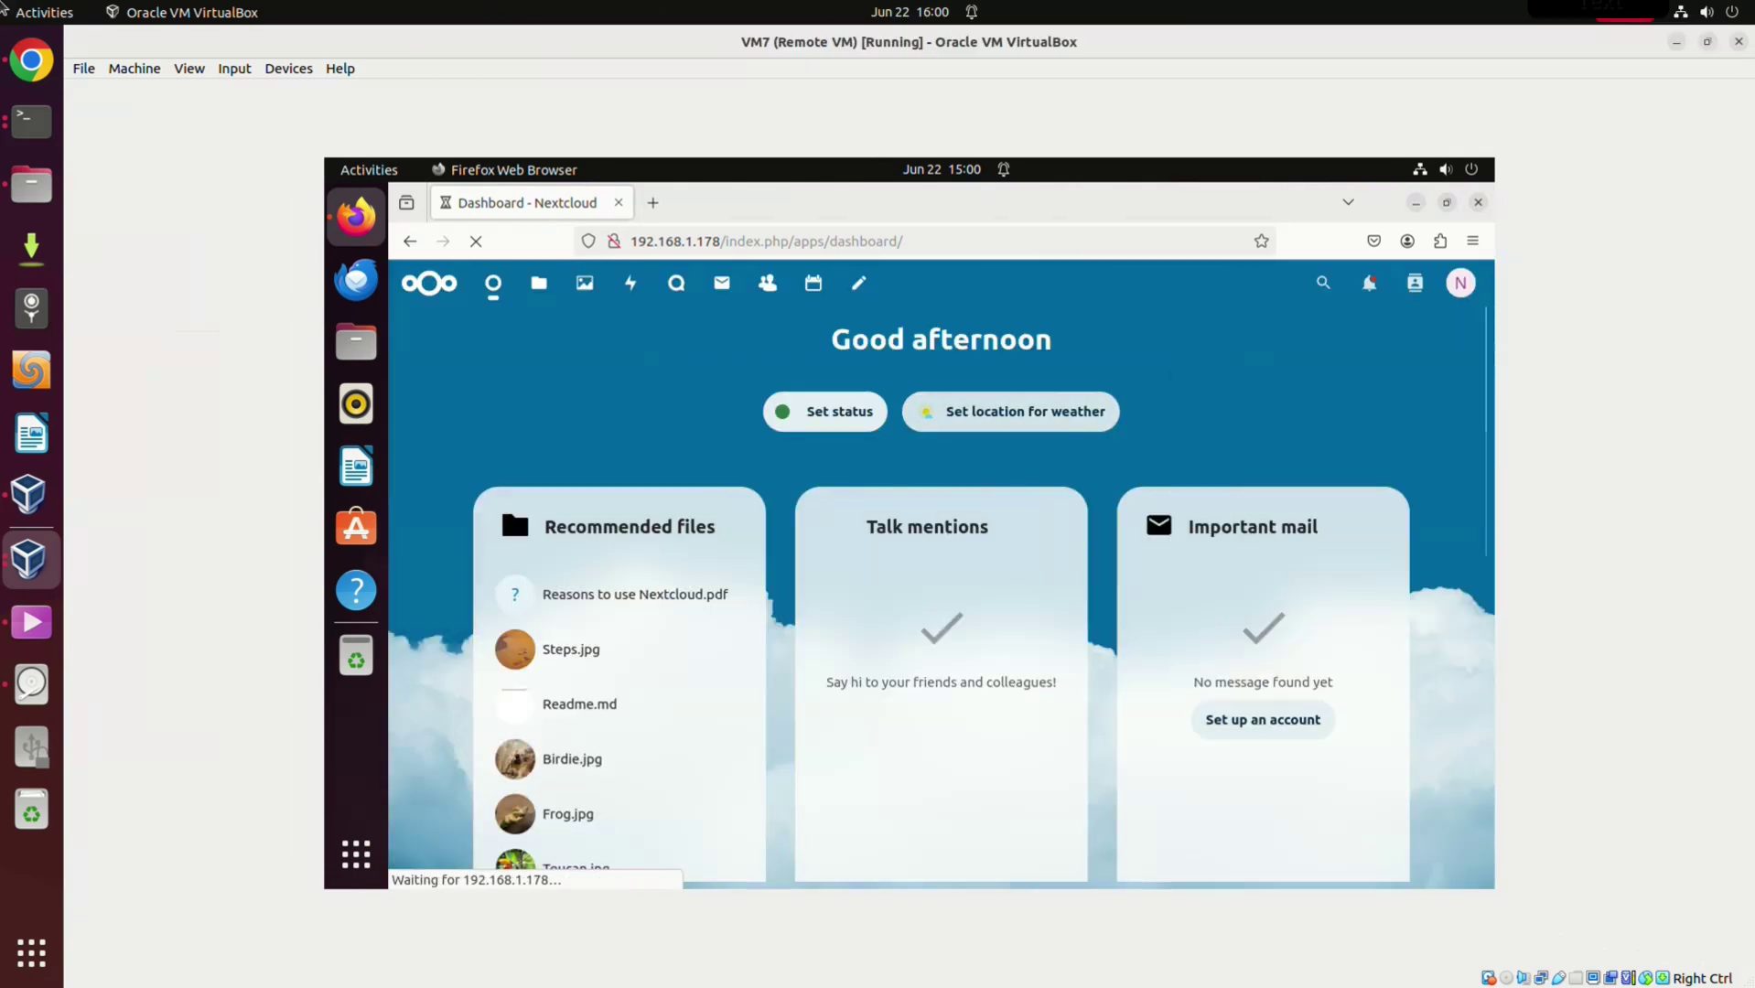
left_click(539, 282)
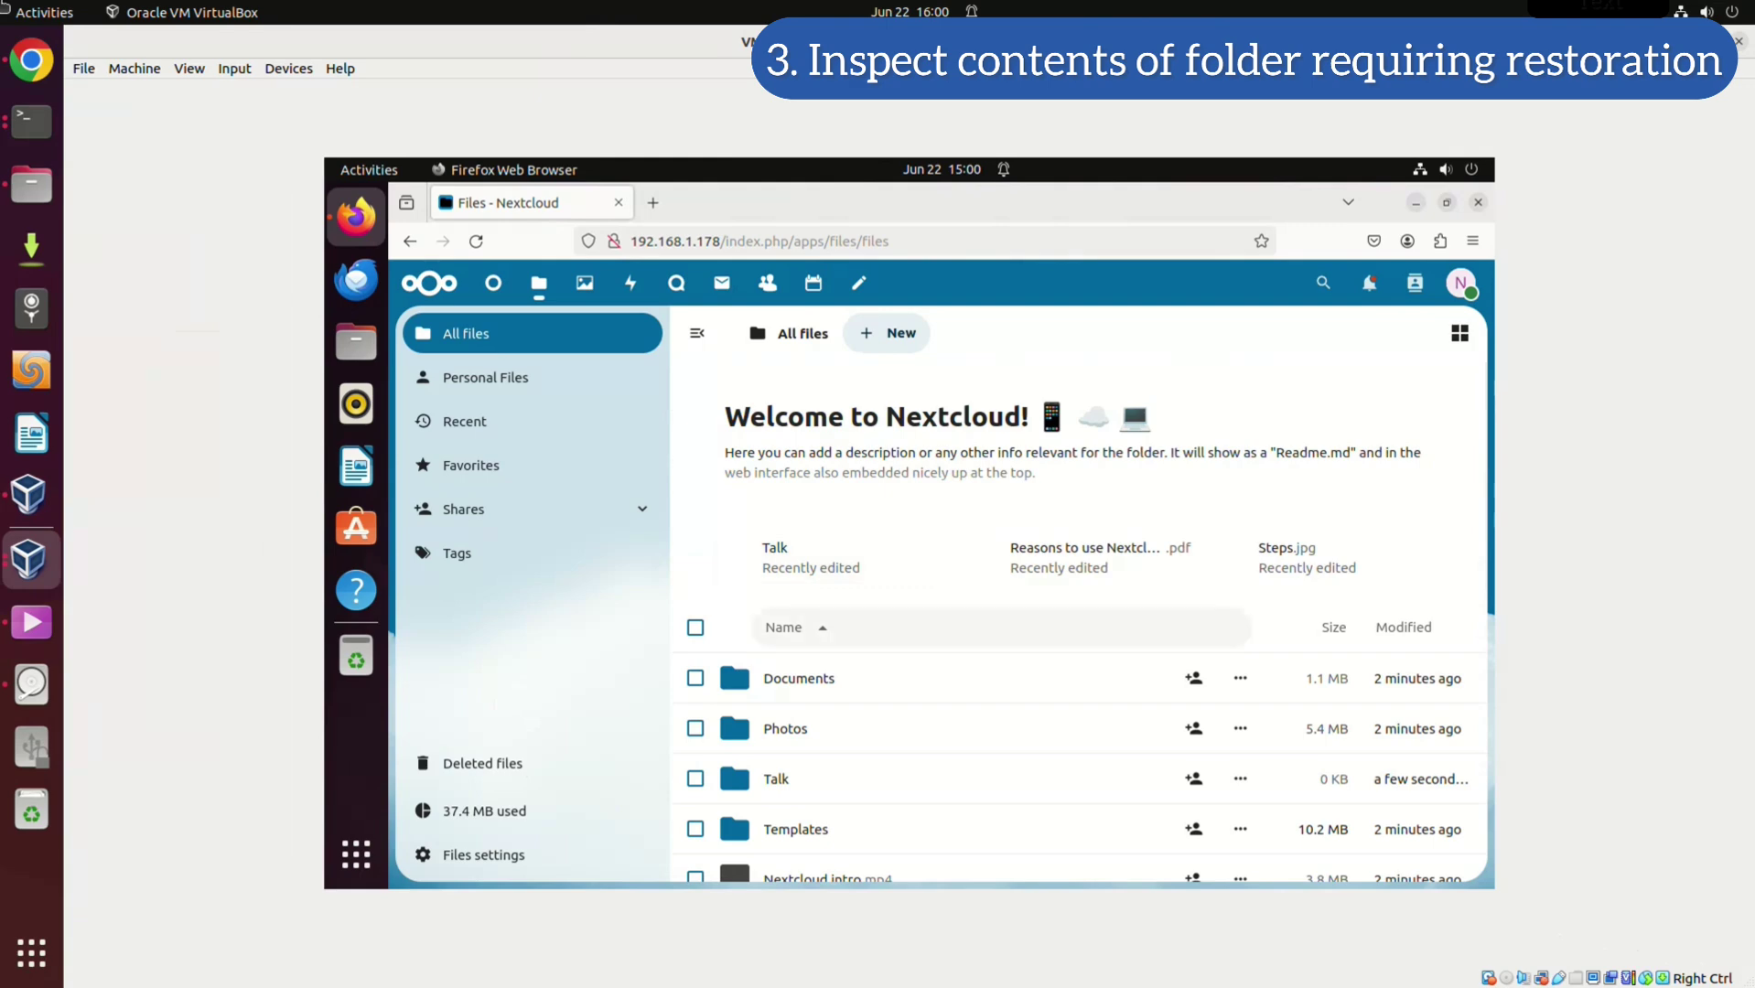
left_click(799, 678)
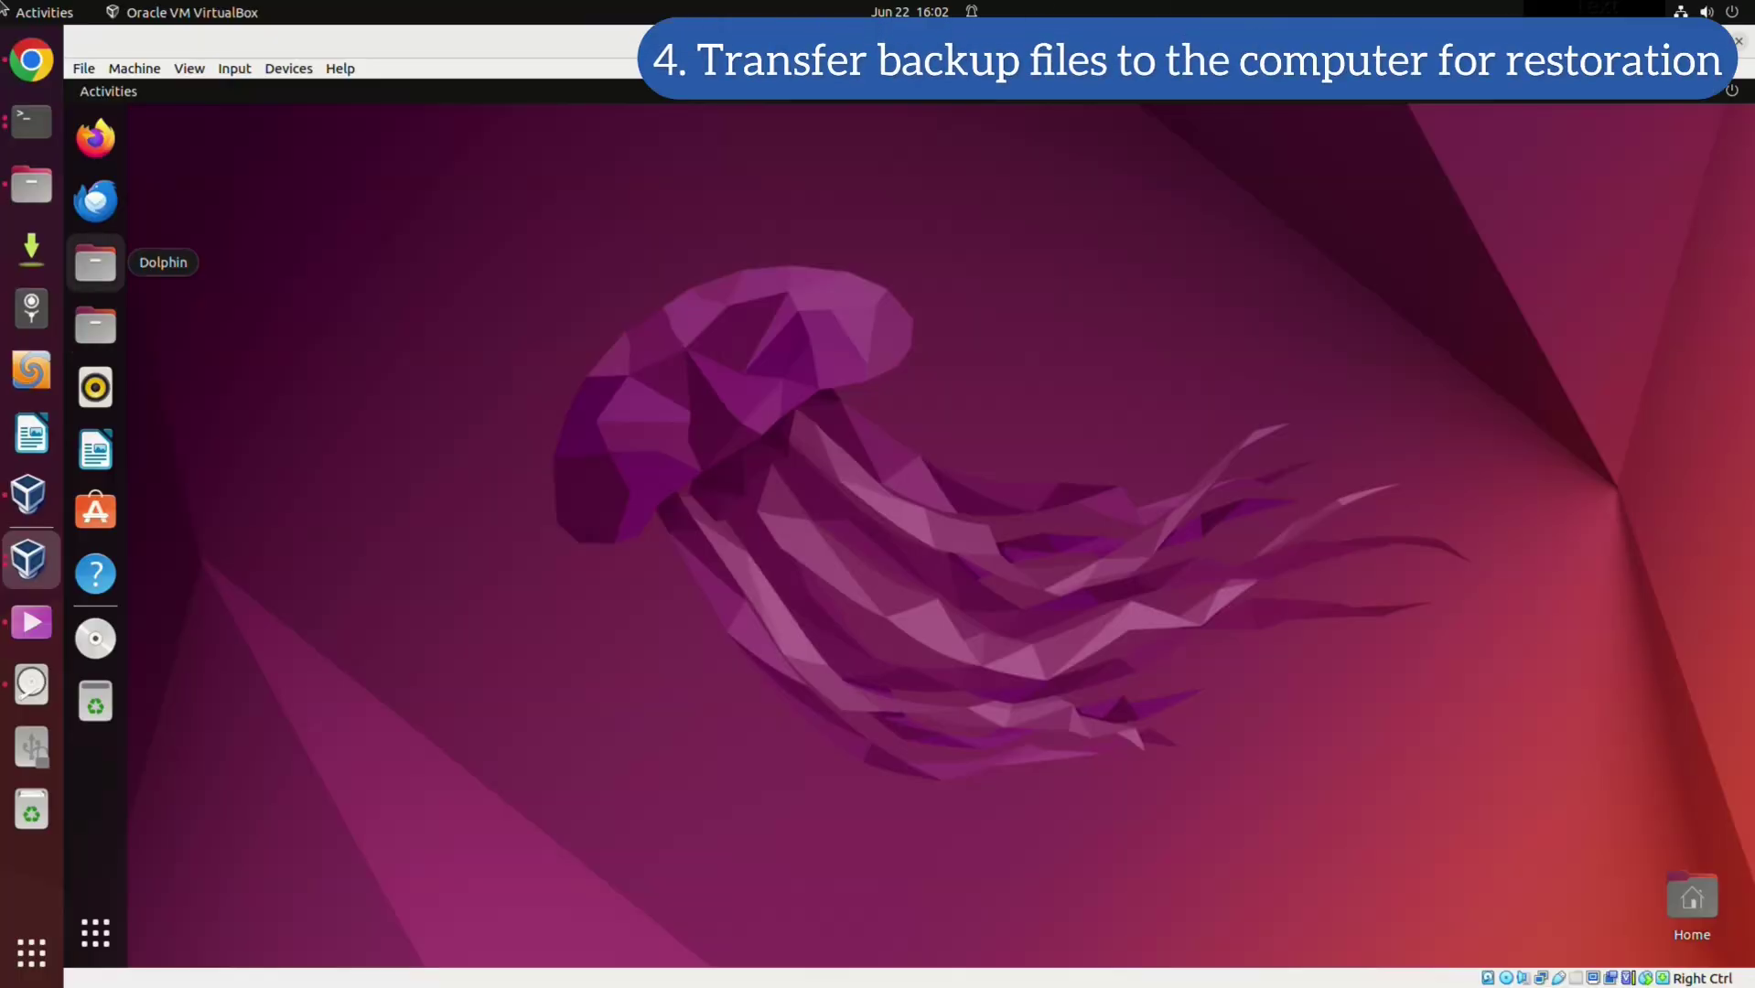
Open Dolphin and connect over sftp to the server at 192.168.1.178
left_click(95, 263)
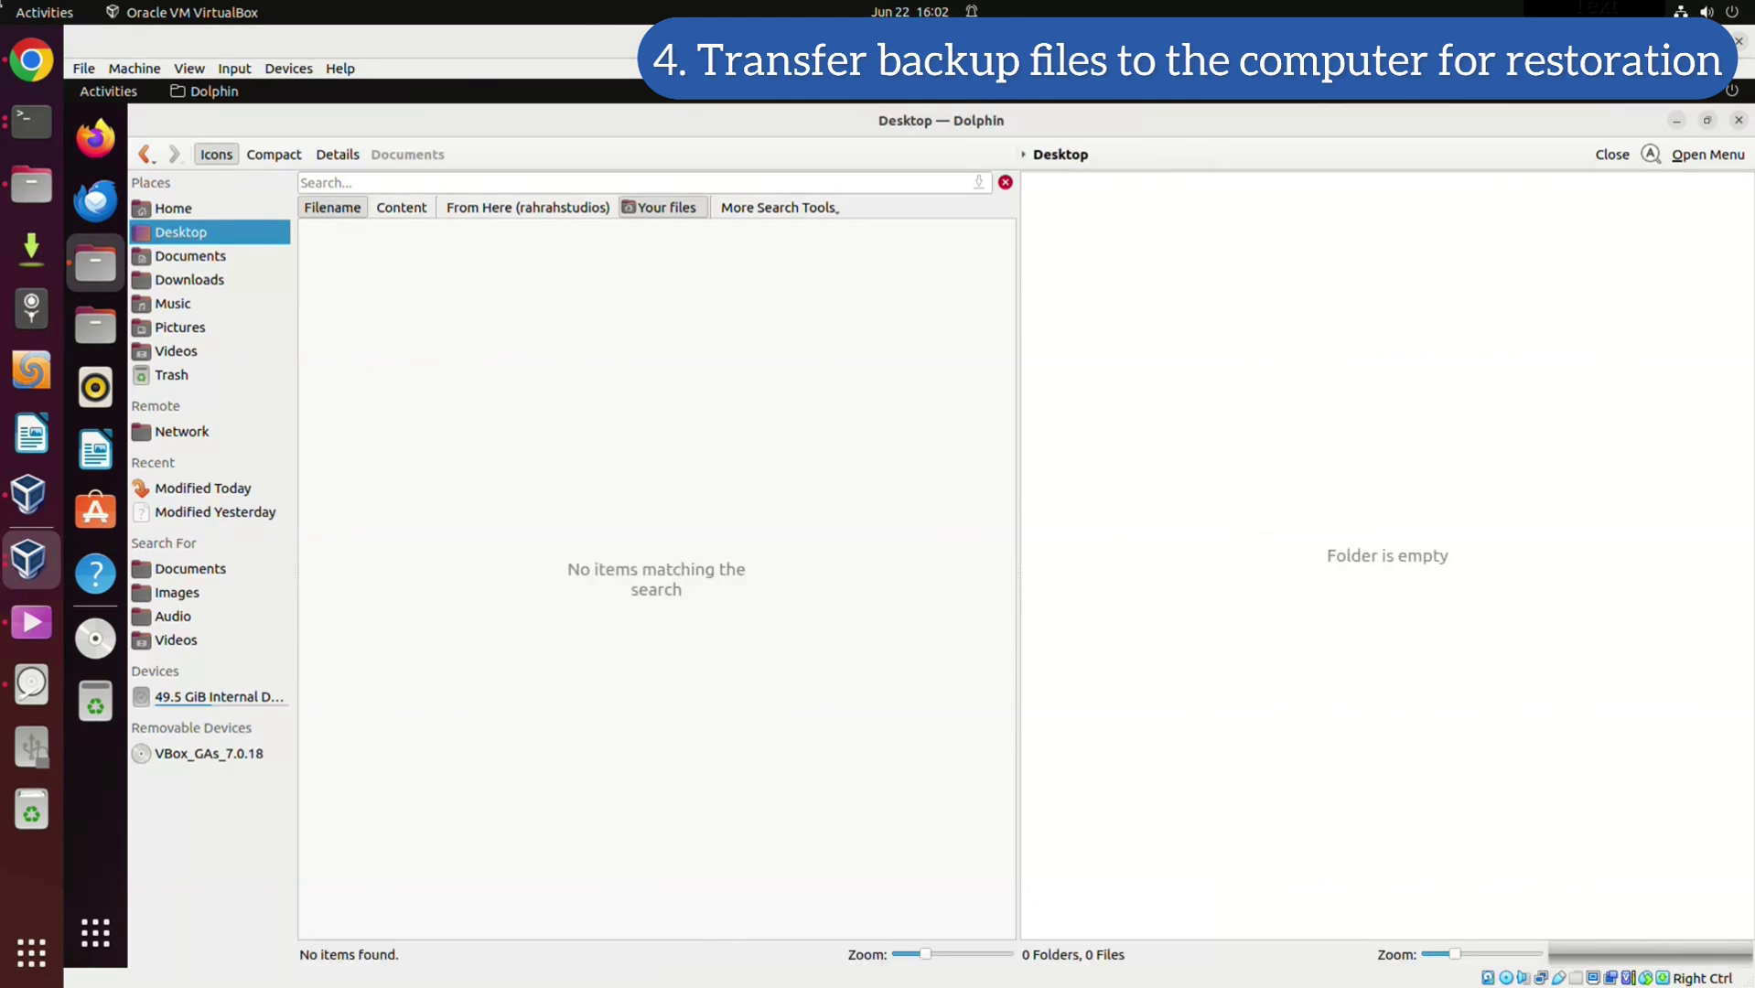
key("ctrl+l")
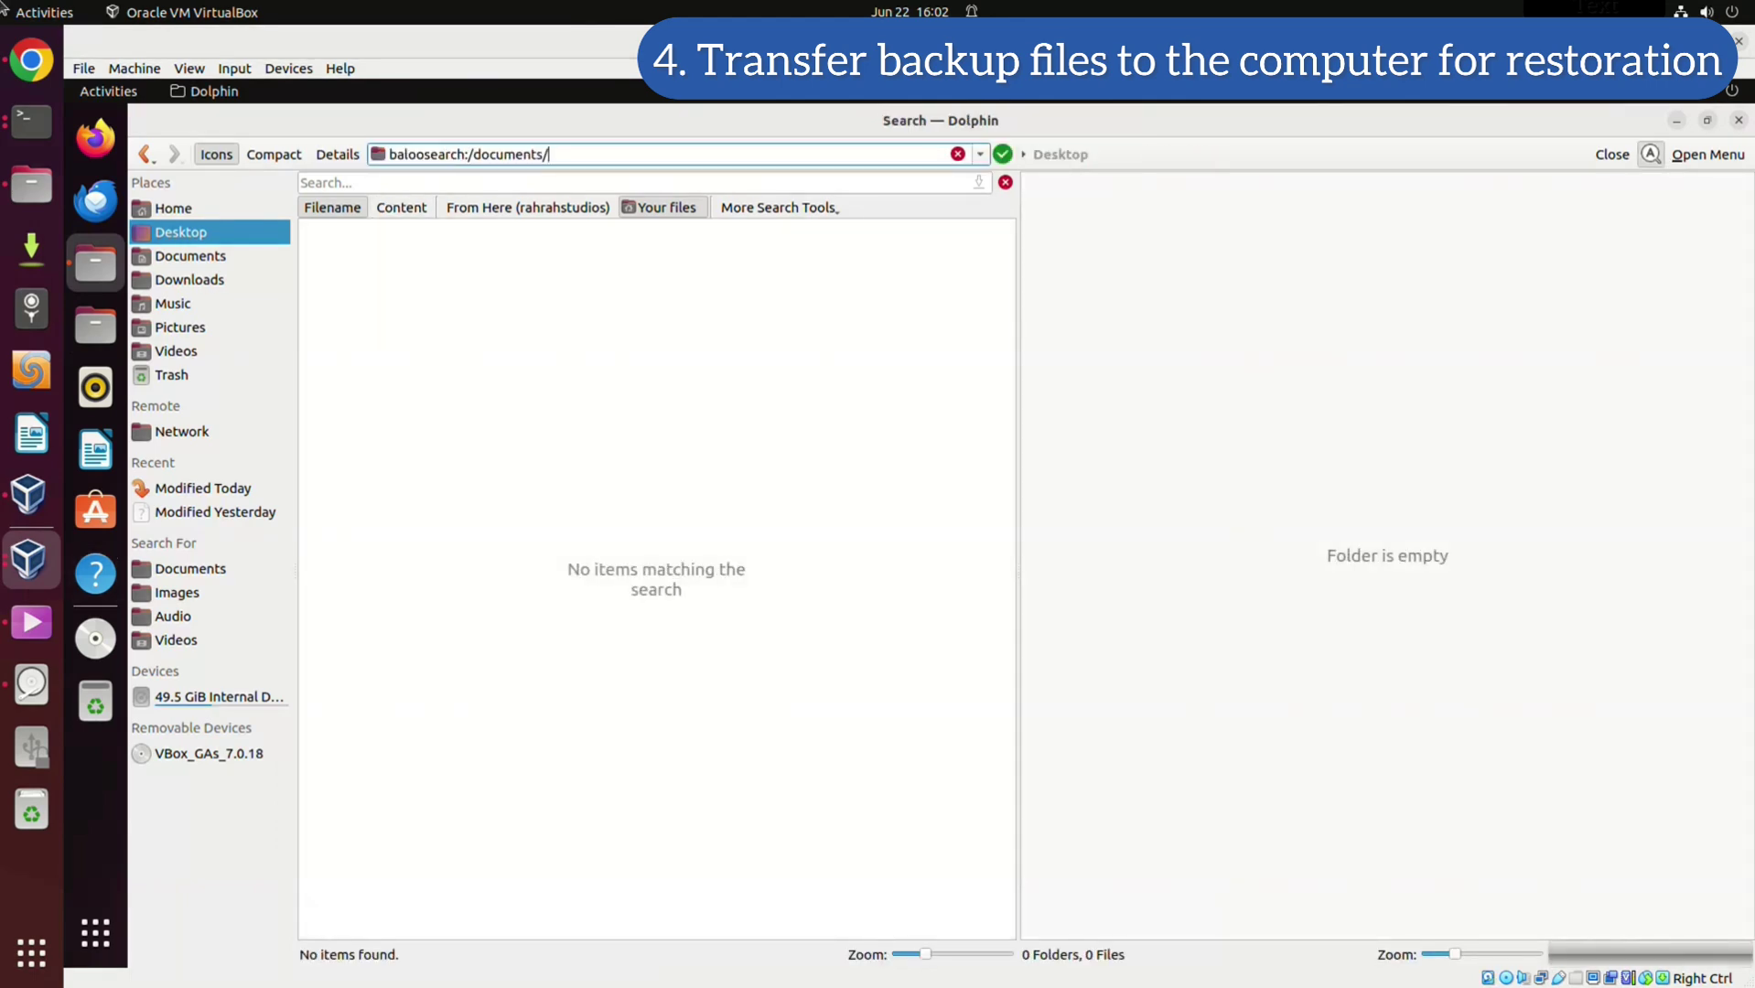
left_click(181, 431)
key("ctrl+l")
left_click(393, 154)
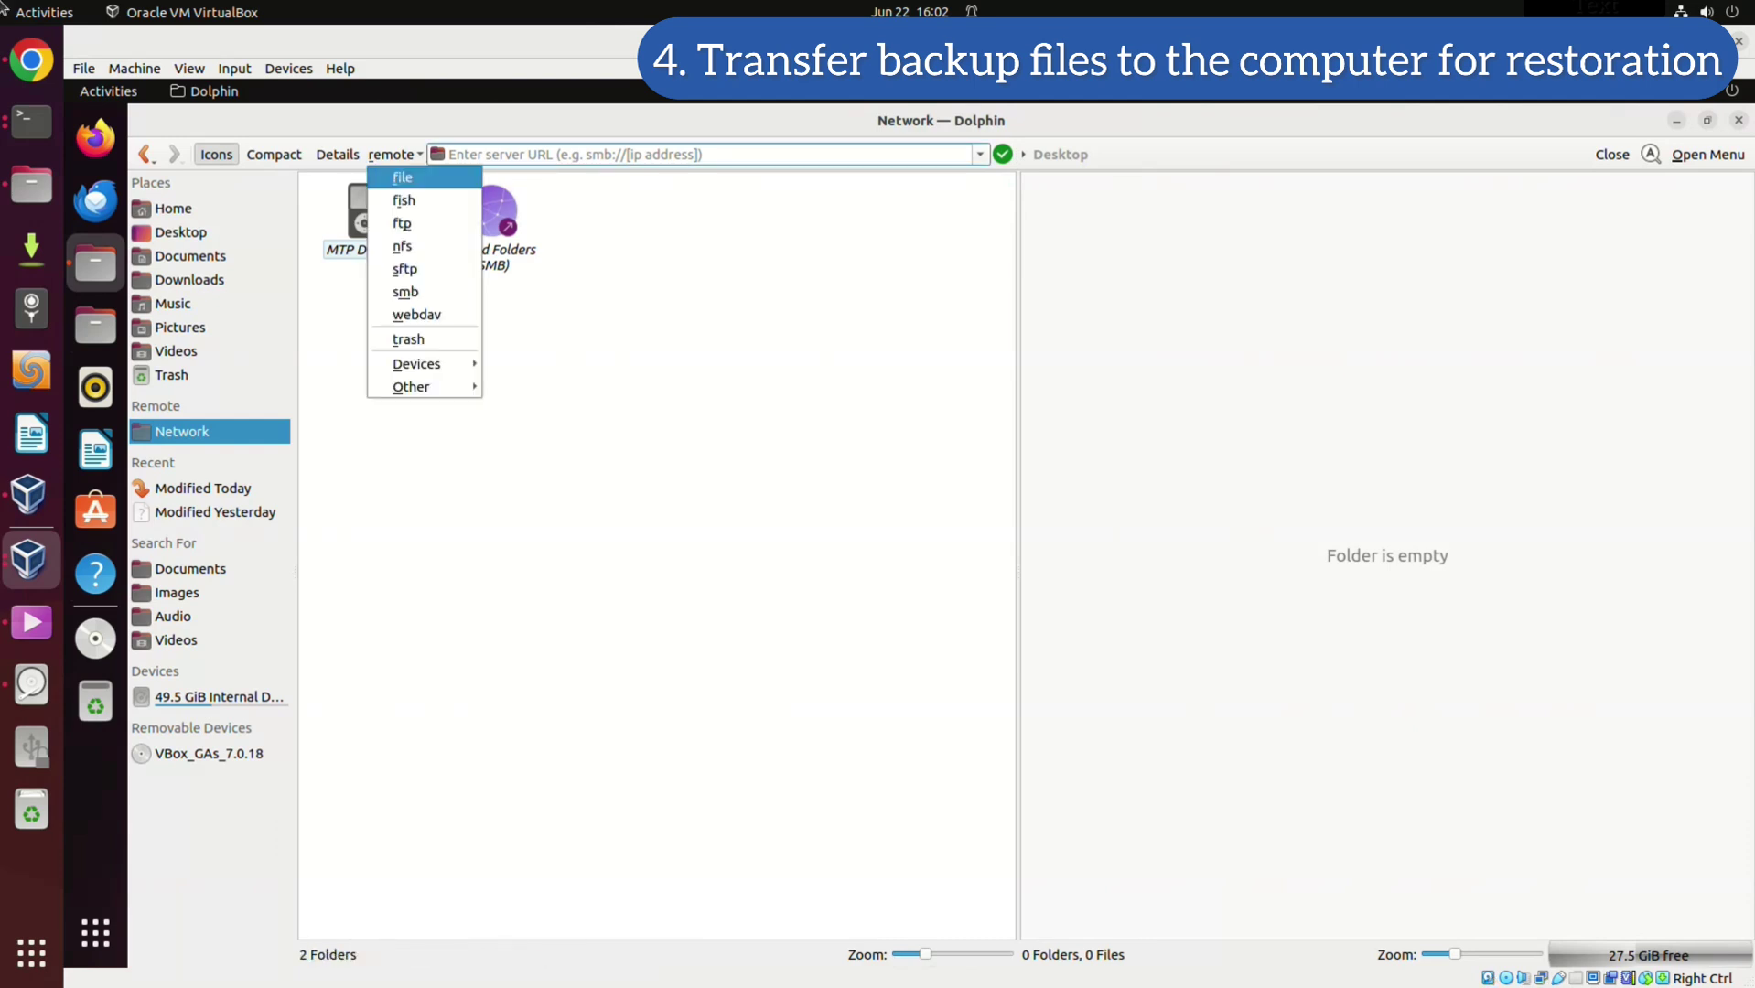
key("Up")
key("Return")
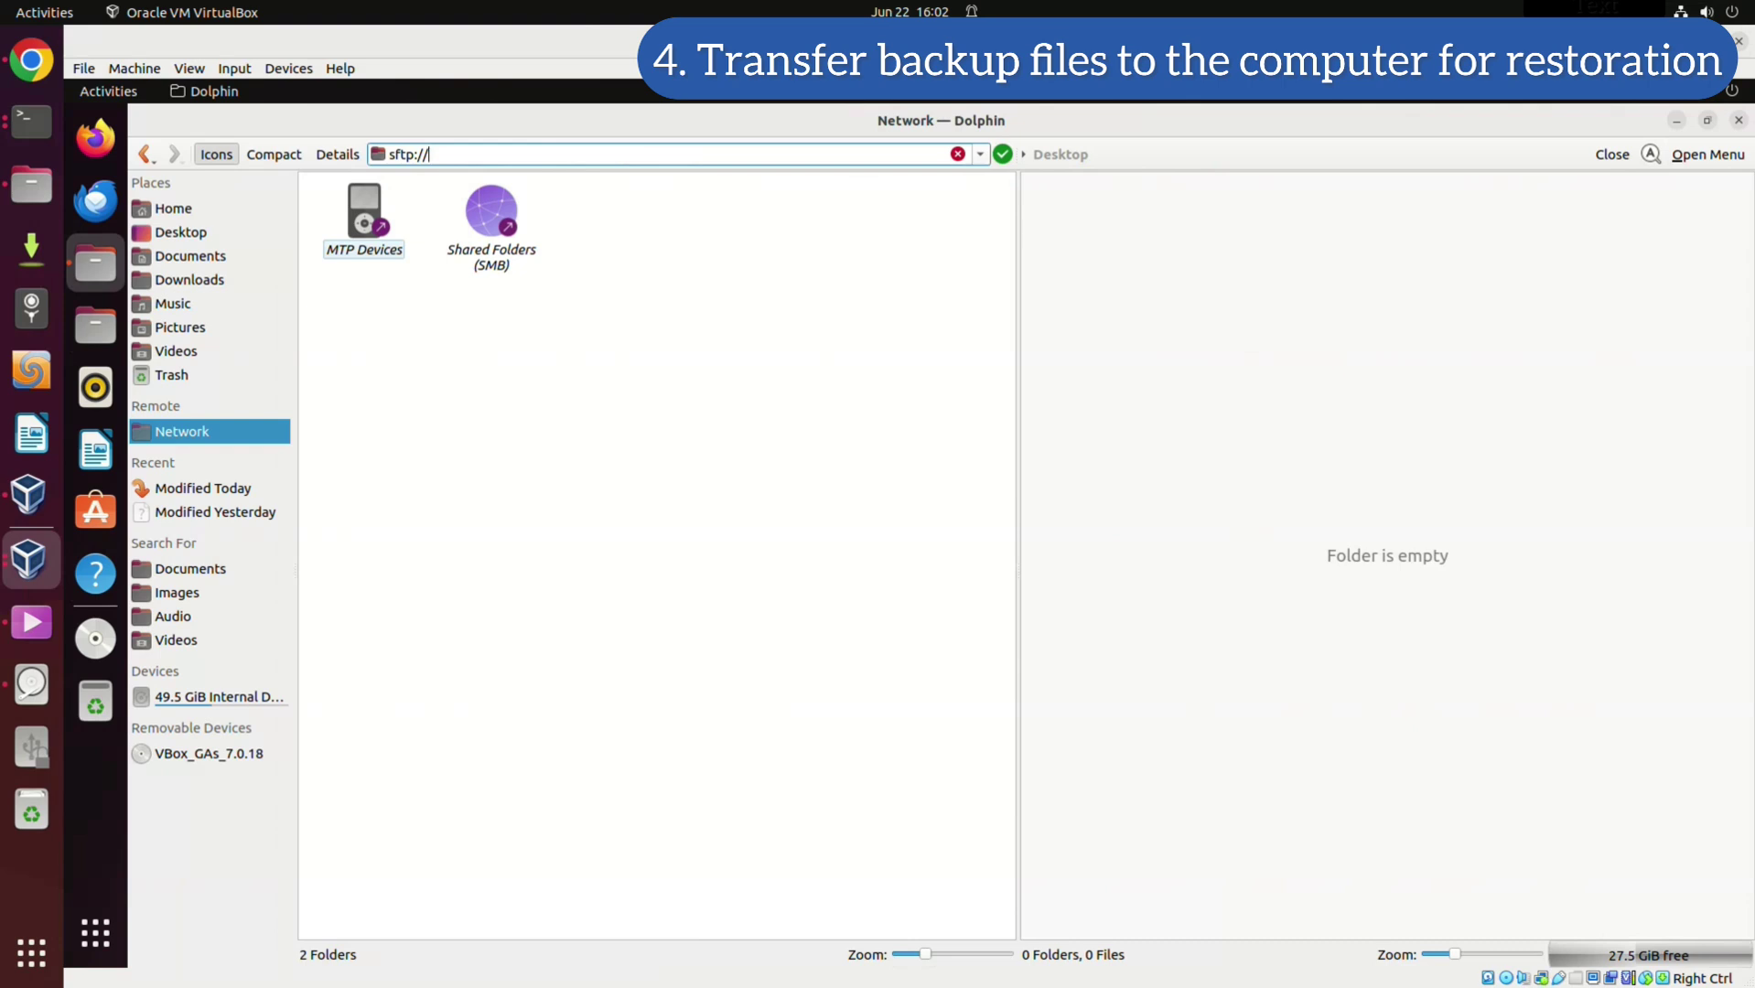
type("192.168.1.178")
key("Return")
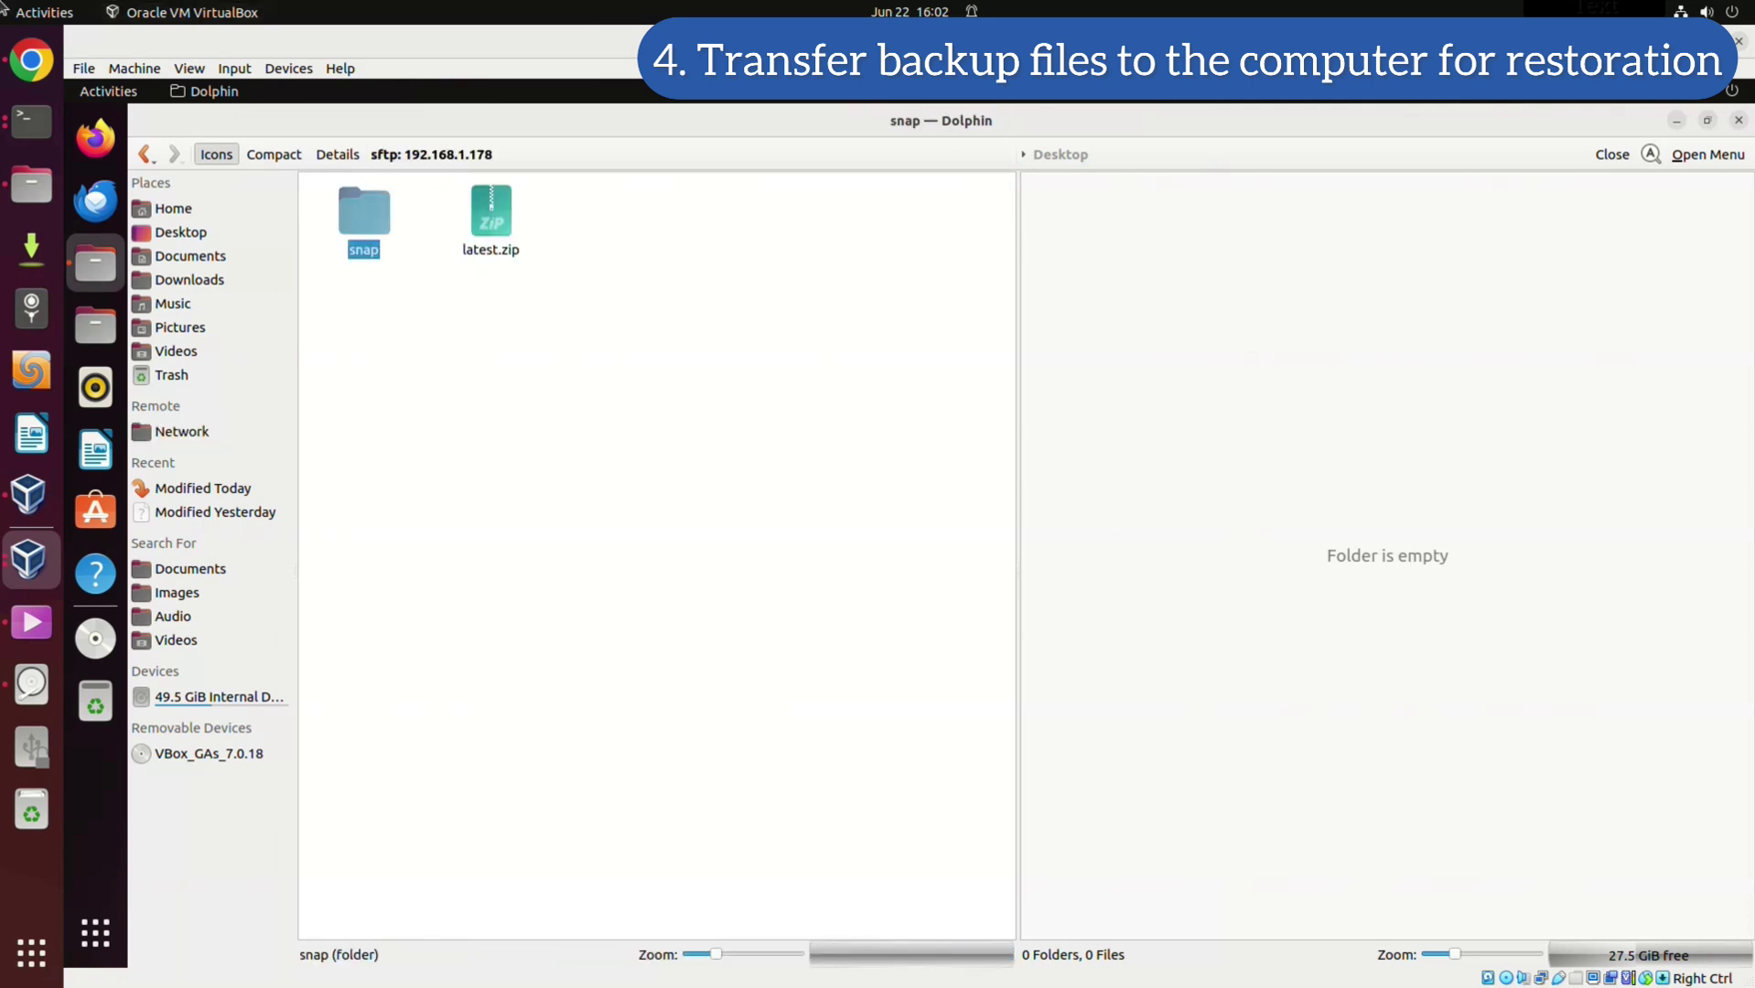
Browse the server into /var/www/nextcloud and switch focus to the second pane's location
key("Return")
key("alt+Up")
key("alt+Up")
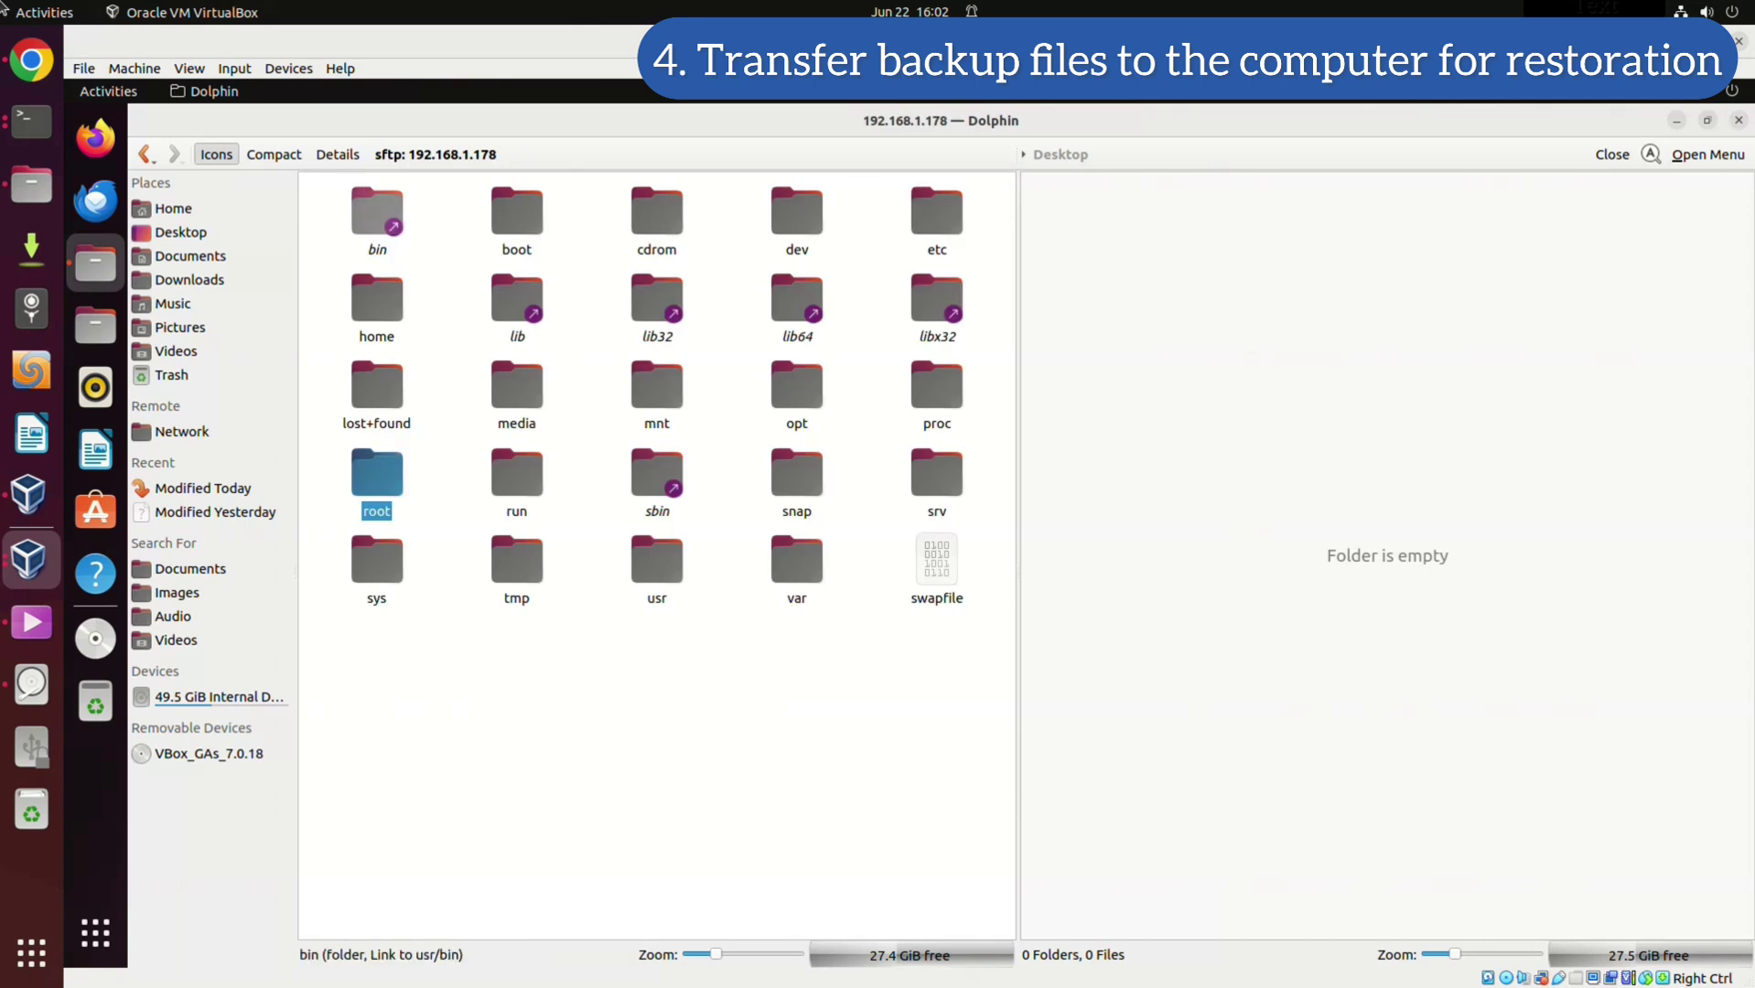
left_click(796, 563)
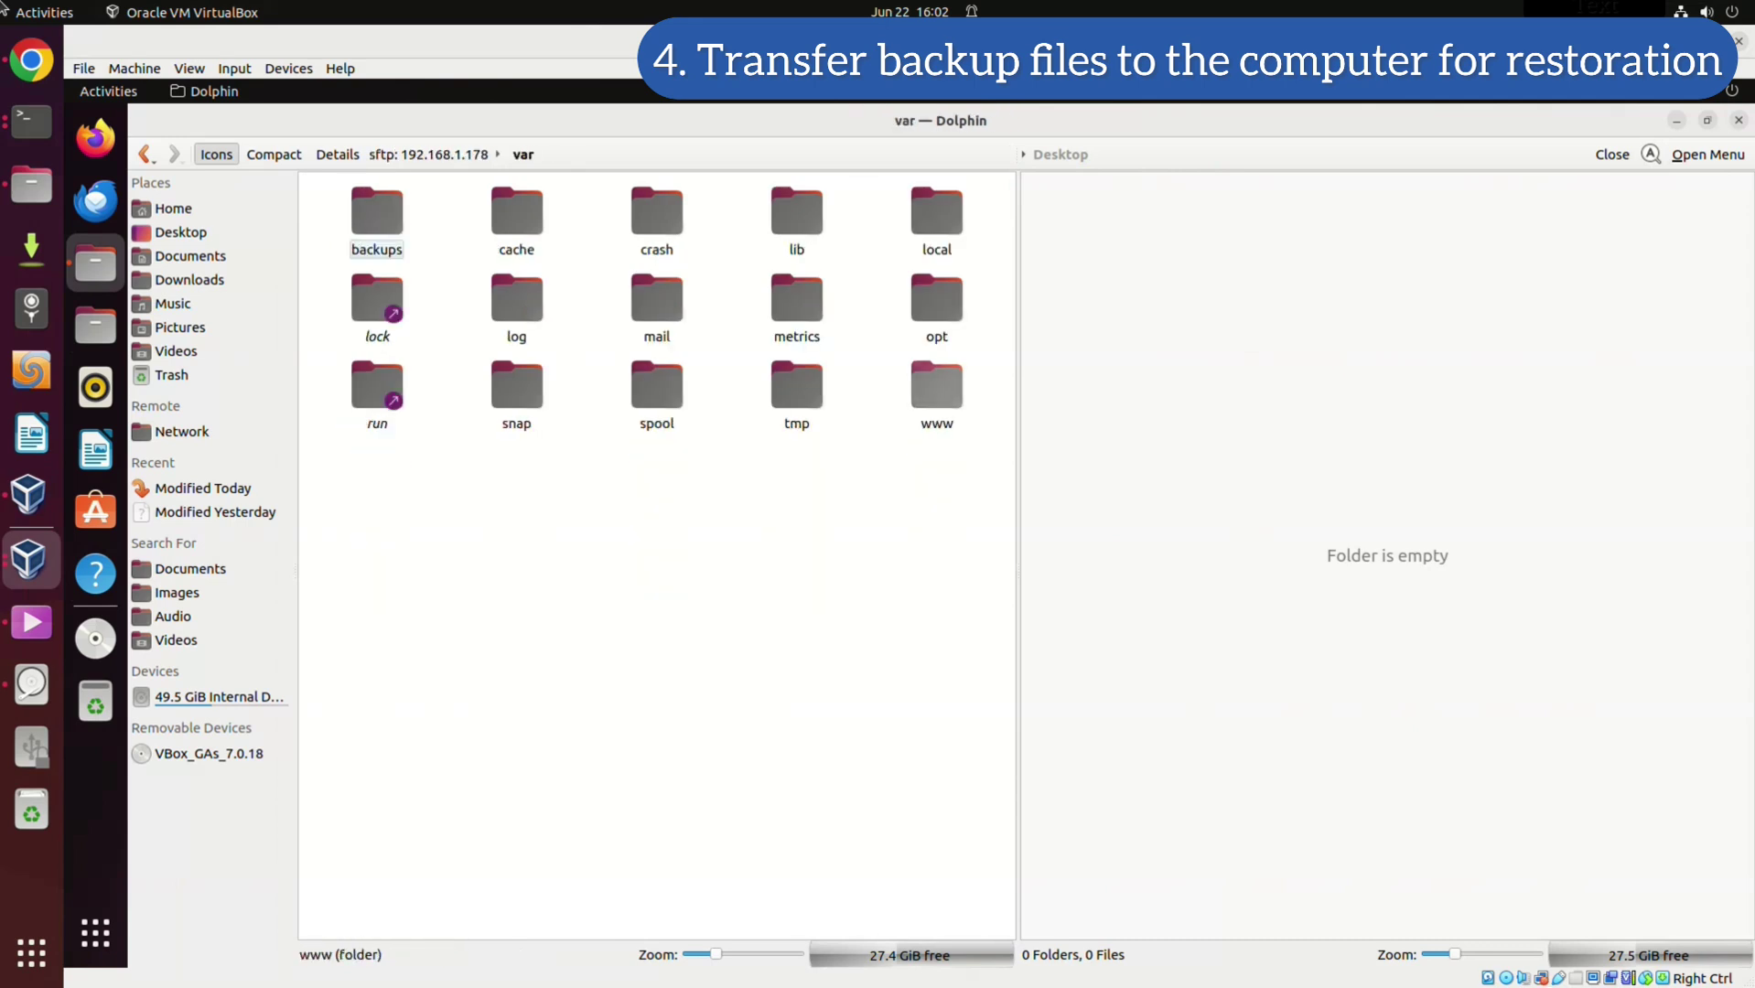
left_click(937, 384)
left_click(490, 212)
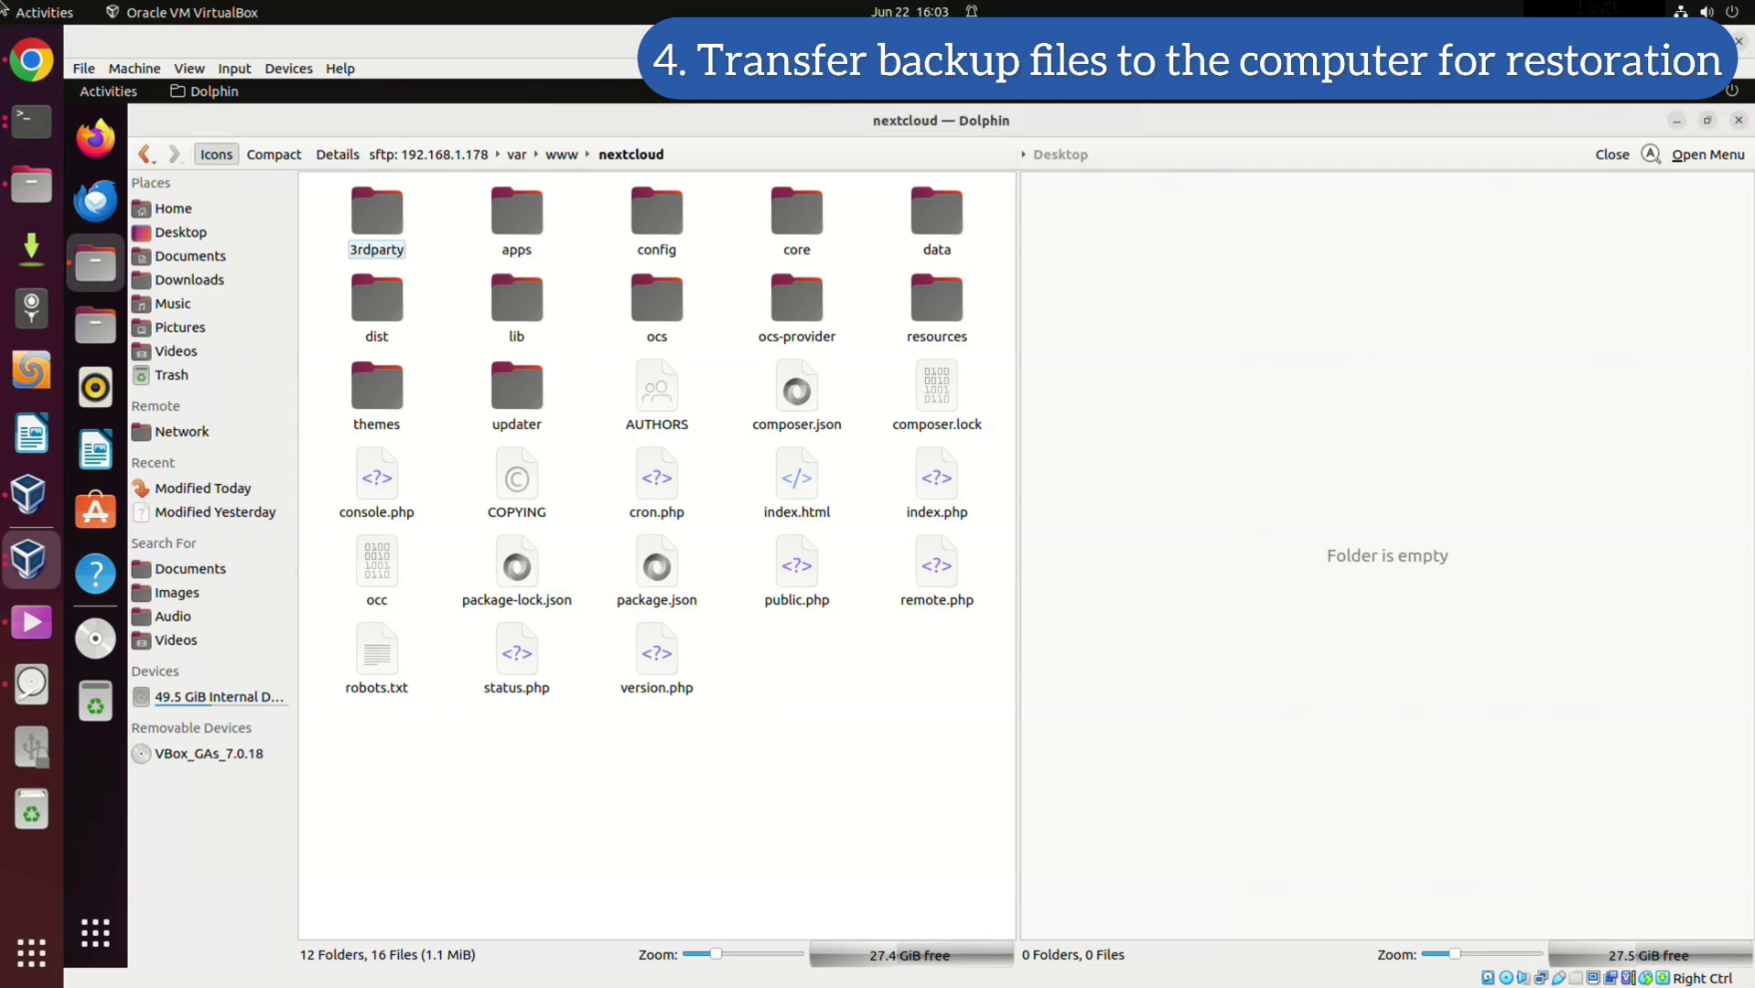
left_click(1281, 154)
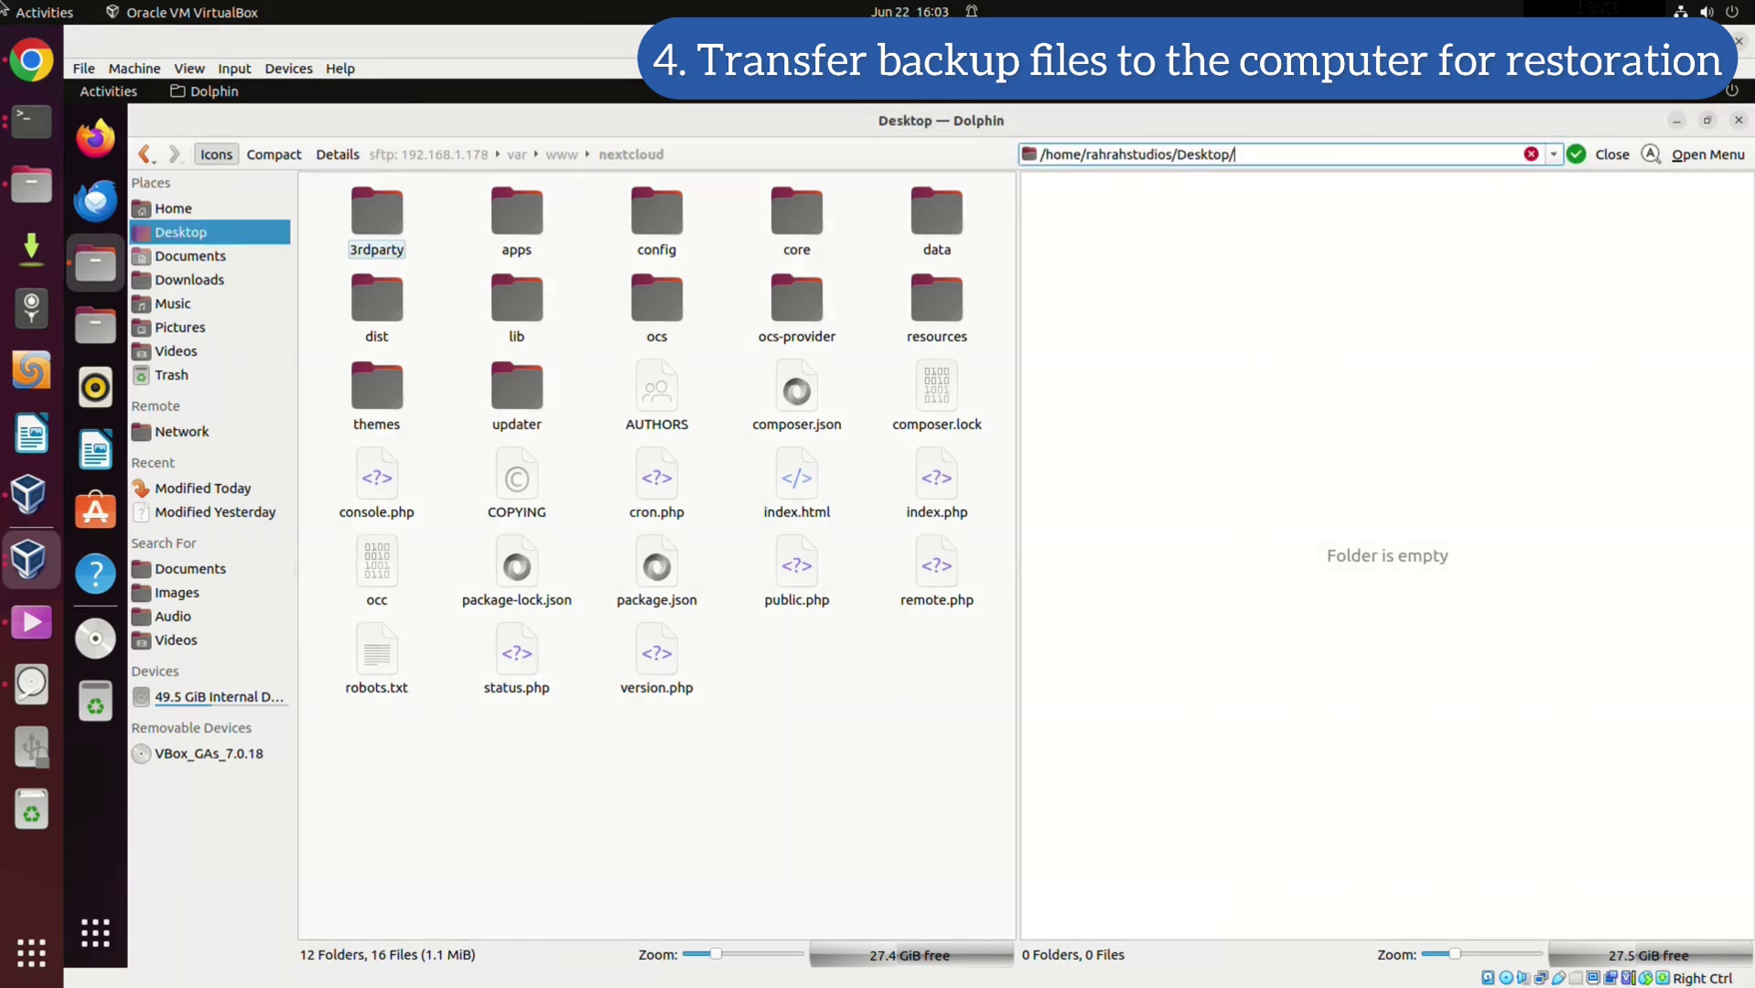
In local Downloads, select nextcloud-data, -database, -ssh and -themes backups
left_click(190, 255)
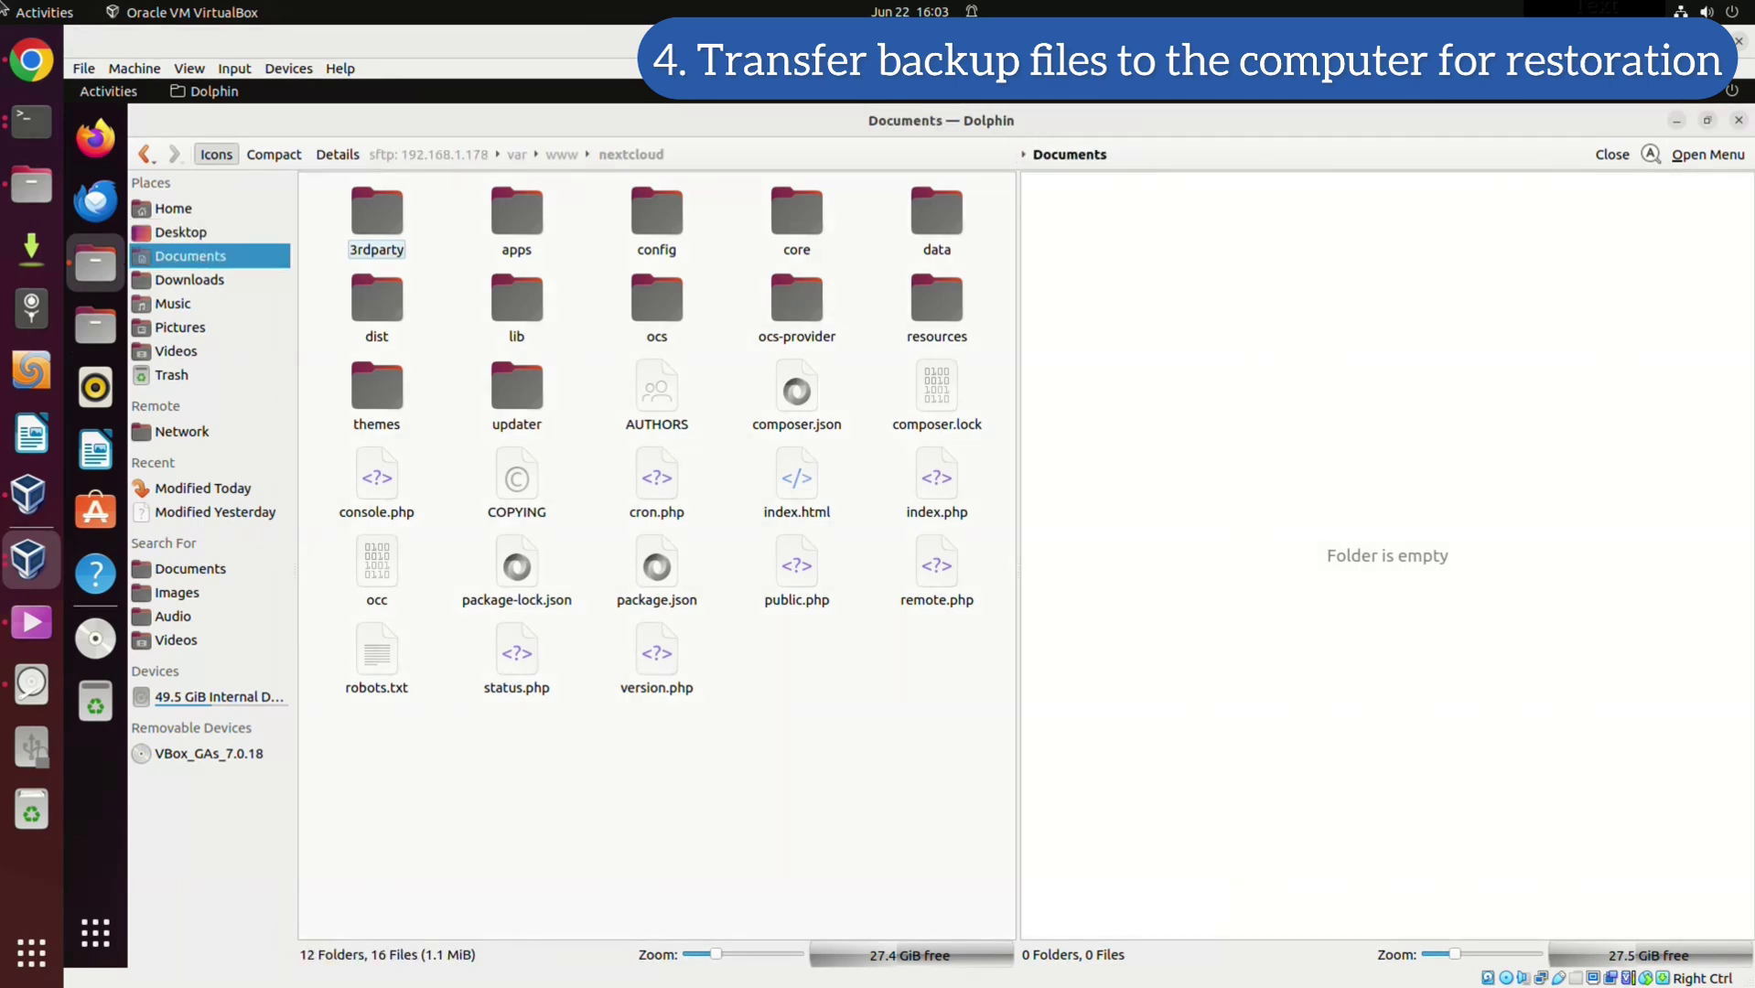
left_click(189, 279)
left_click(1101, 224)
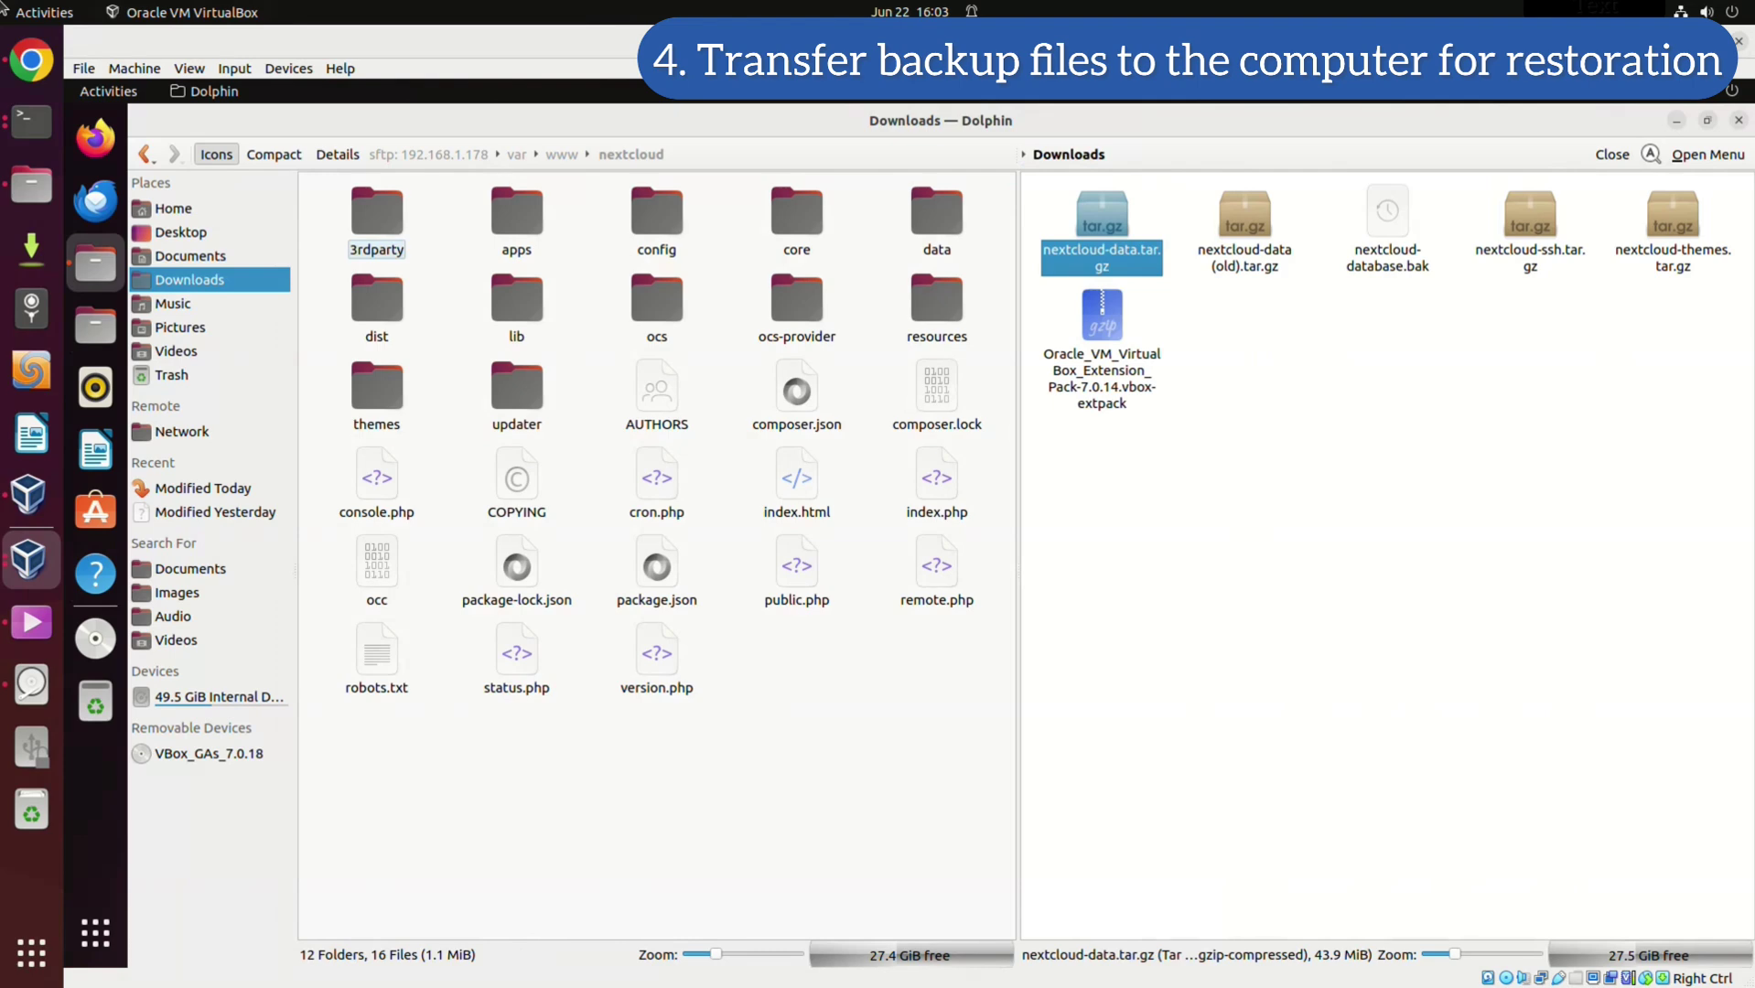
left_click(1387, 215, "ctrl")
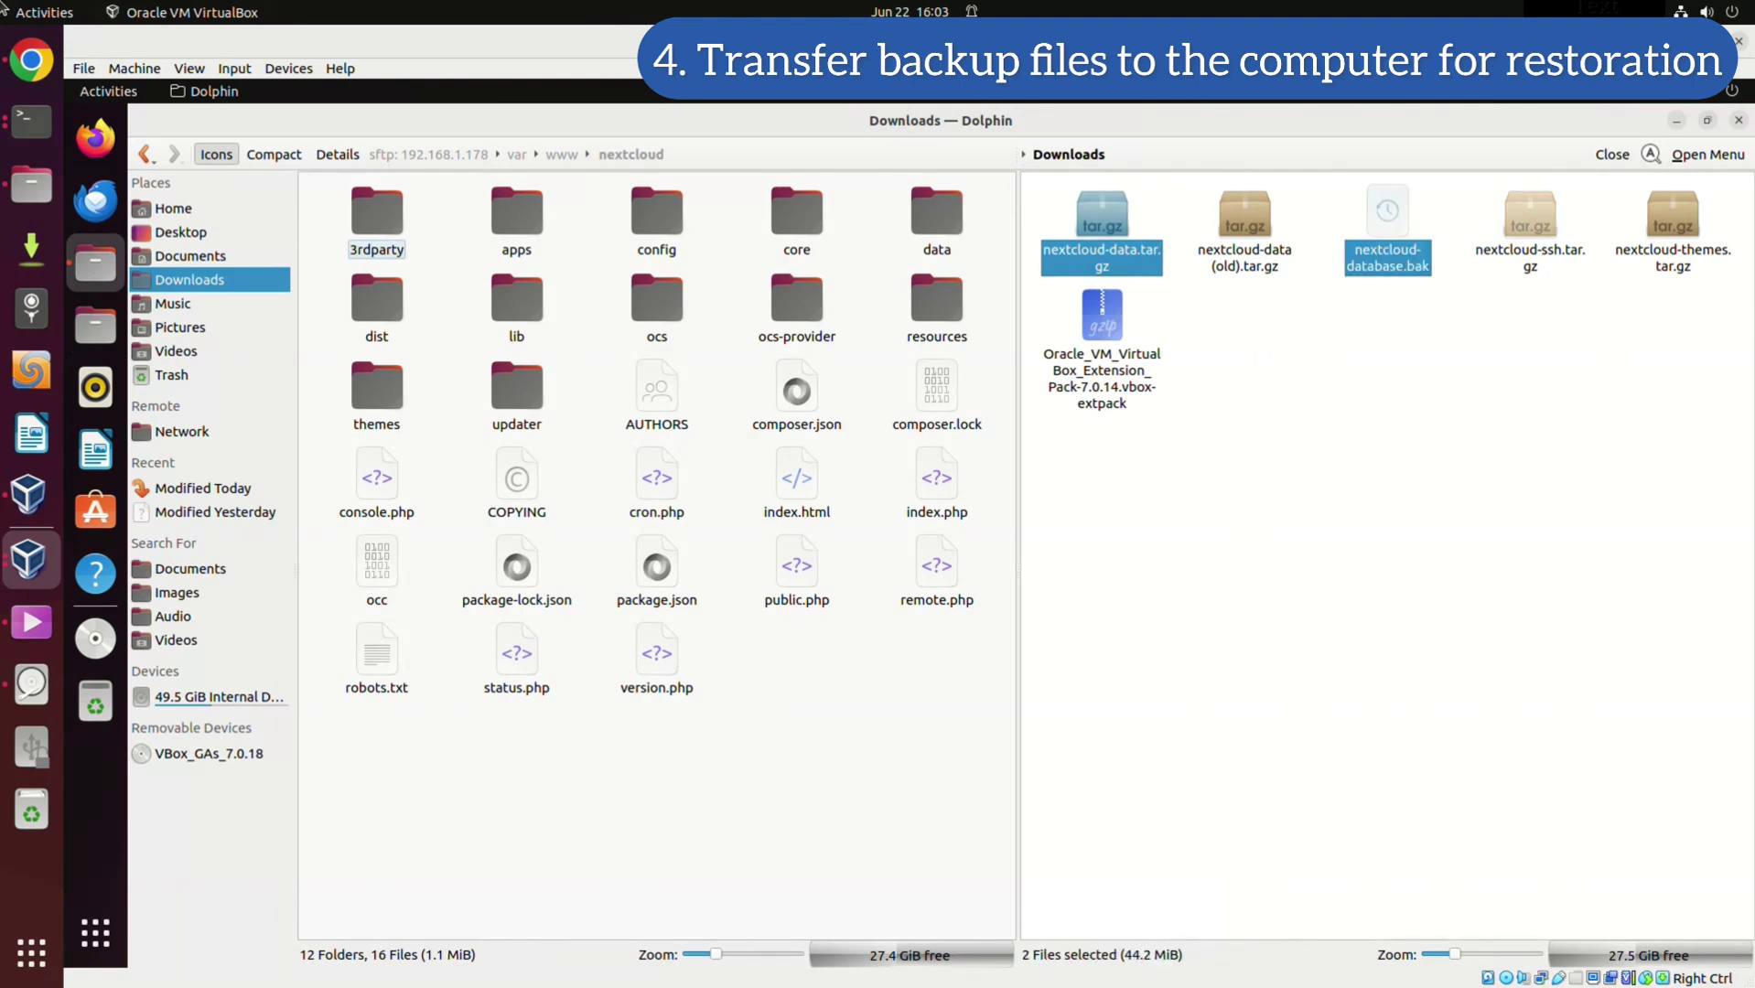
left_click(1530, 215, "ctrl")
left_click(1672, 215, "ctrl")
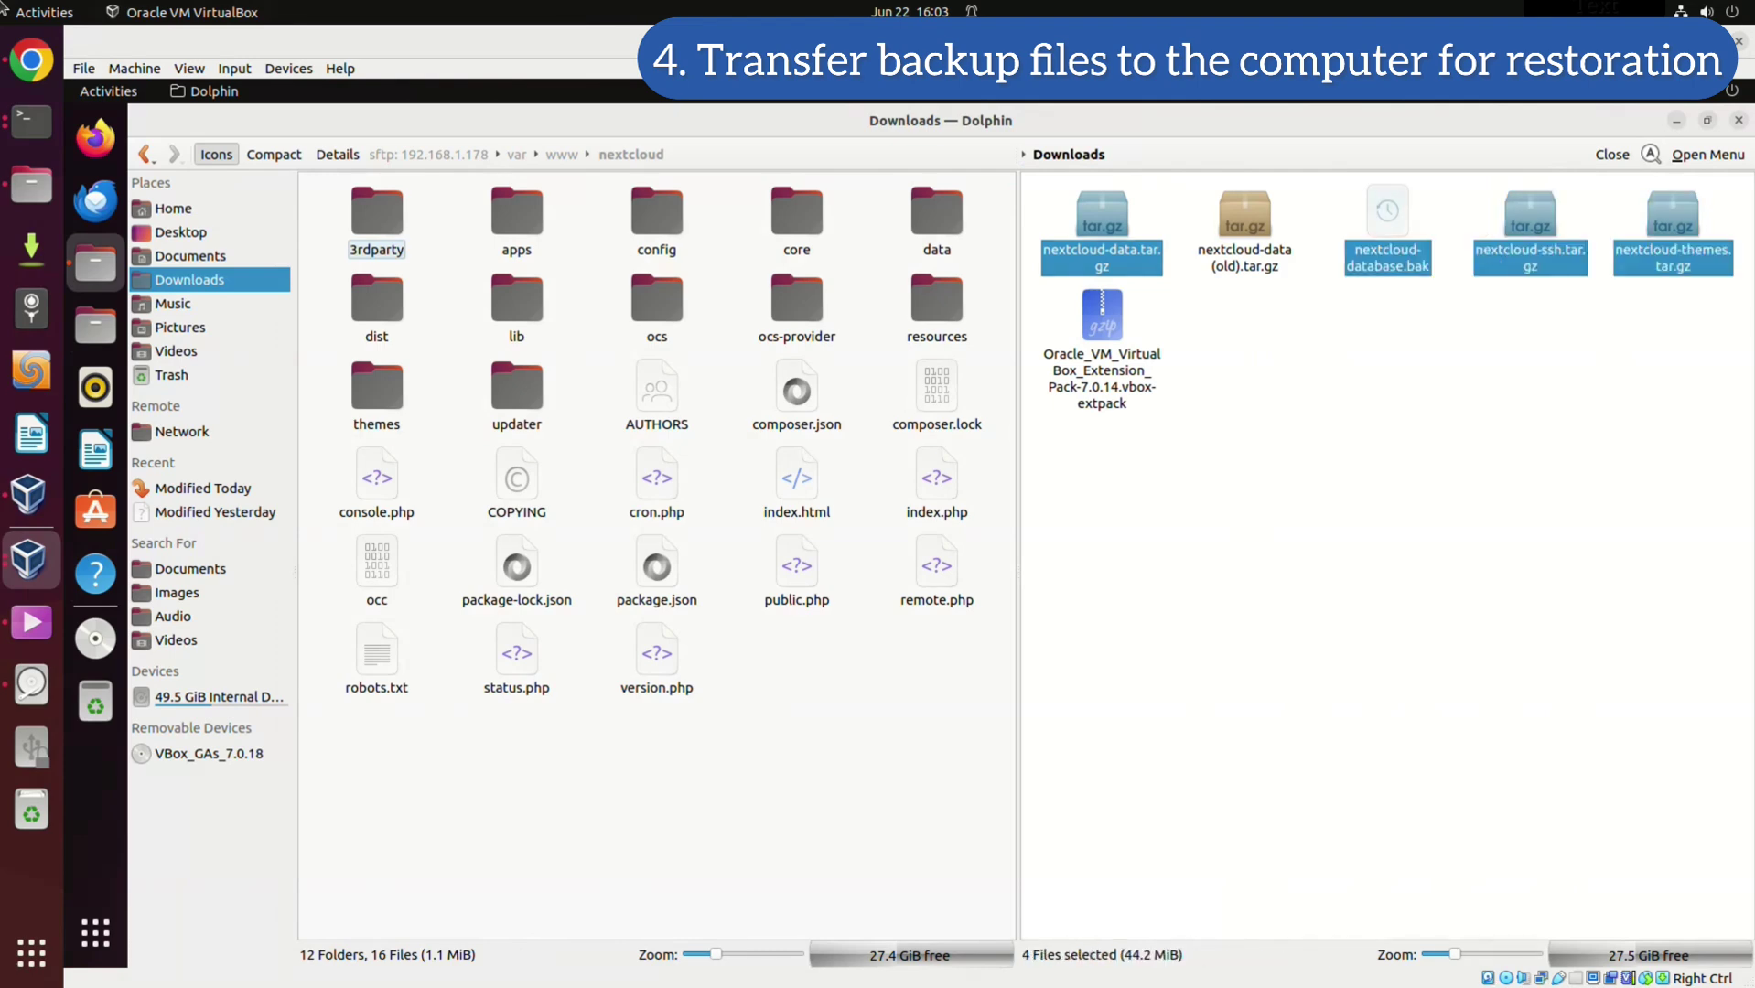
Copy the four backups and paste them into the server's /var/www/nextcloud folder
right_click(1399, 213)
left_click(1447, 286)
key("Tab")
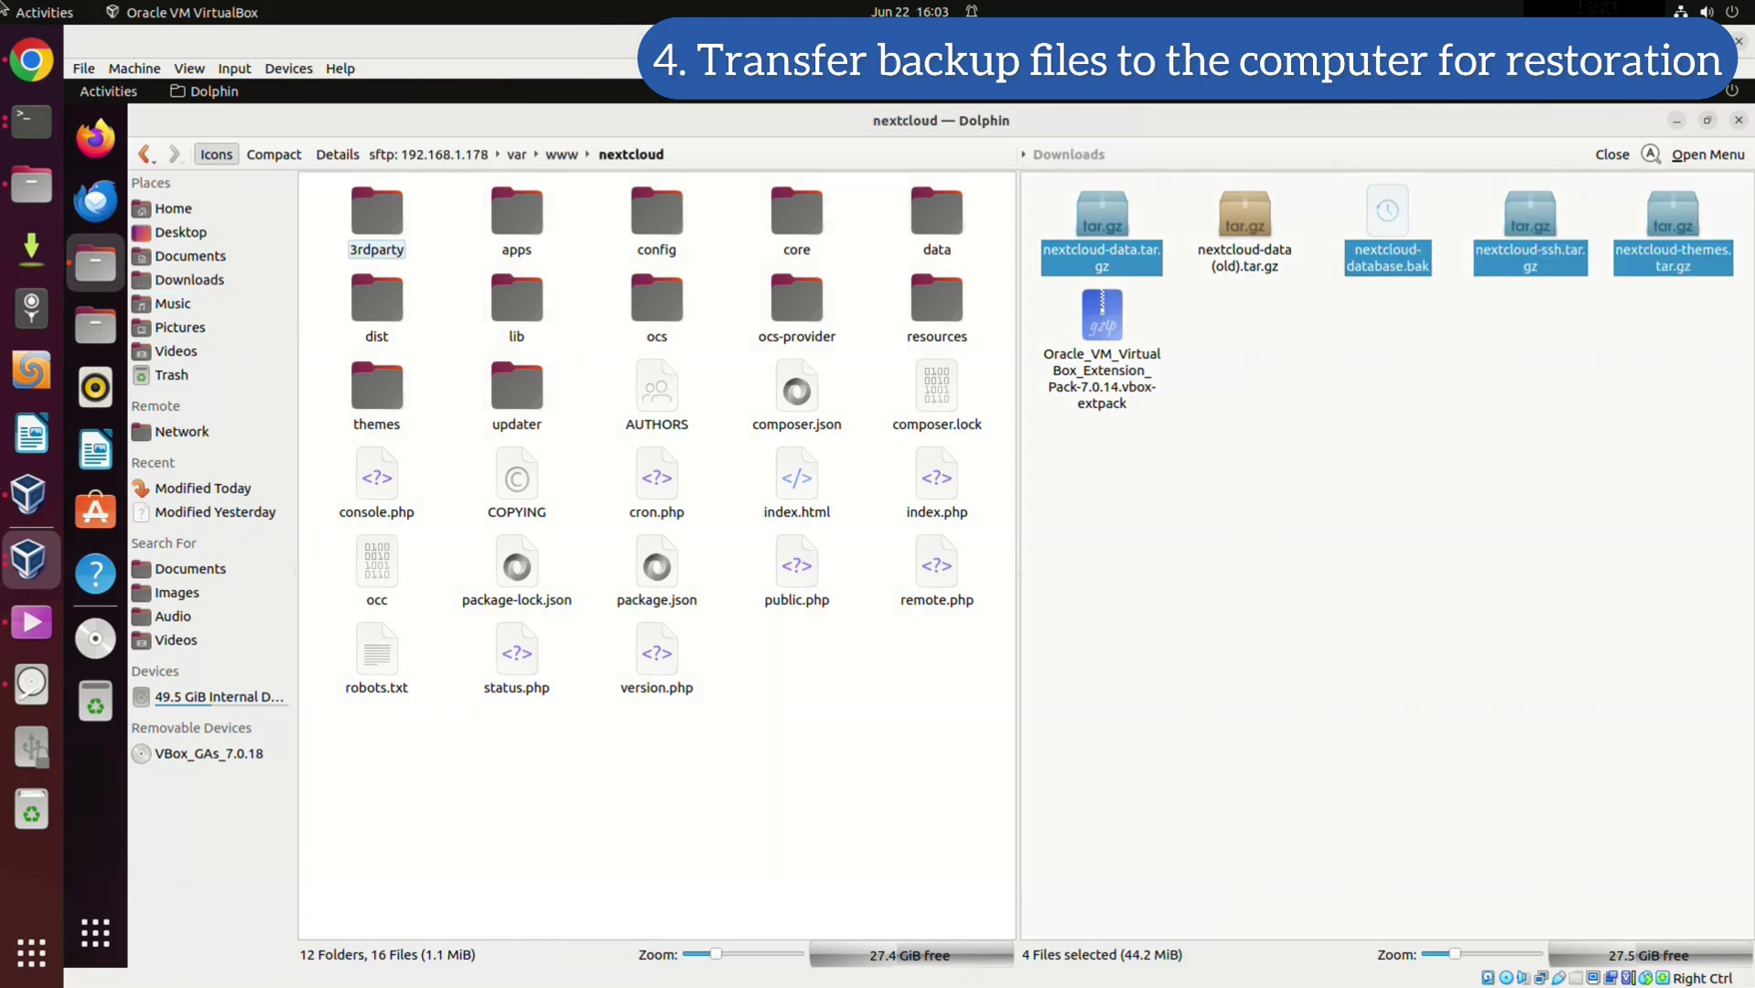
right_click(839, 734)
key("Return")
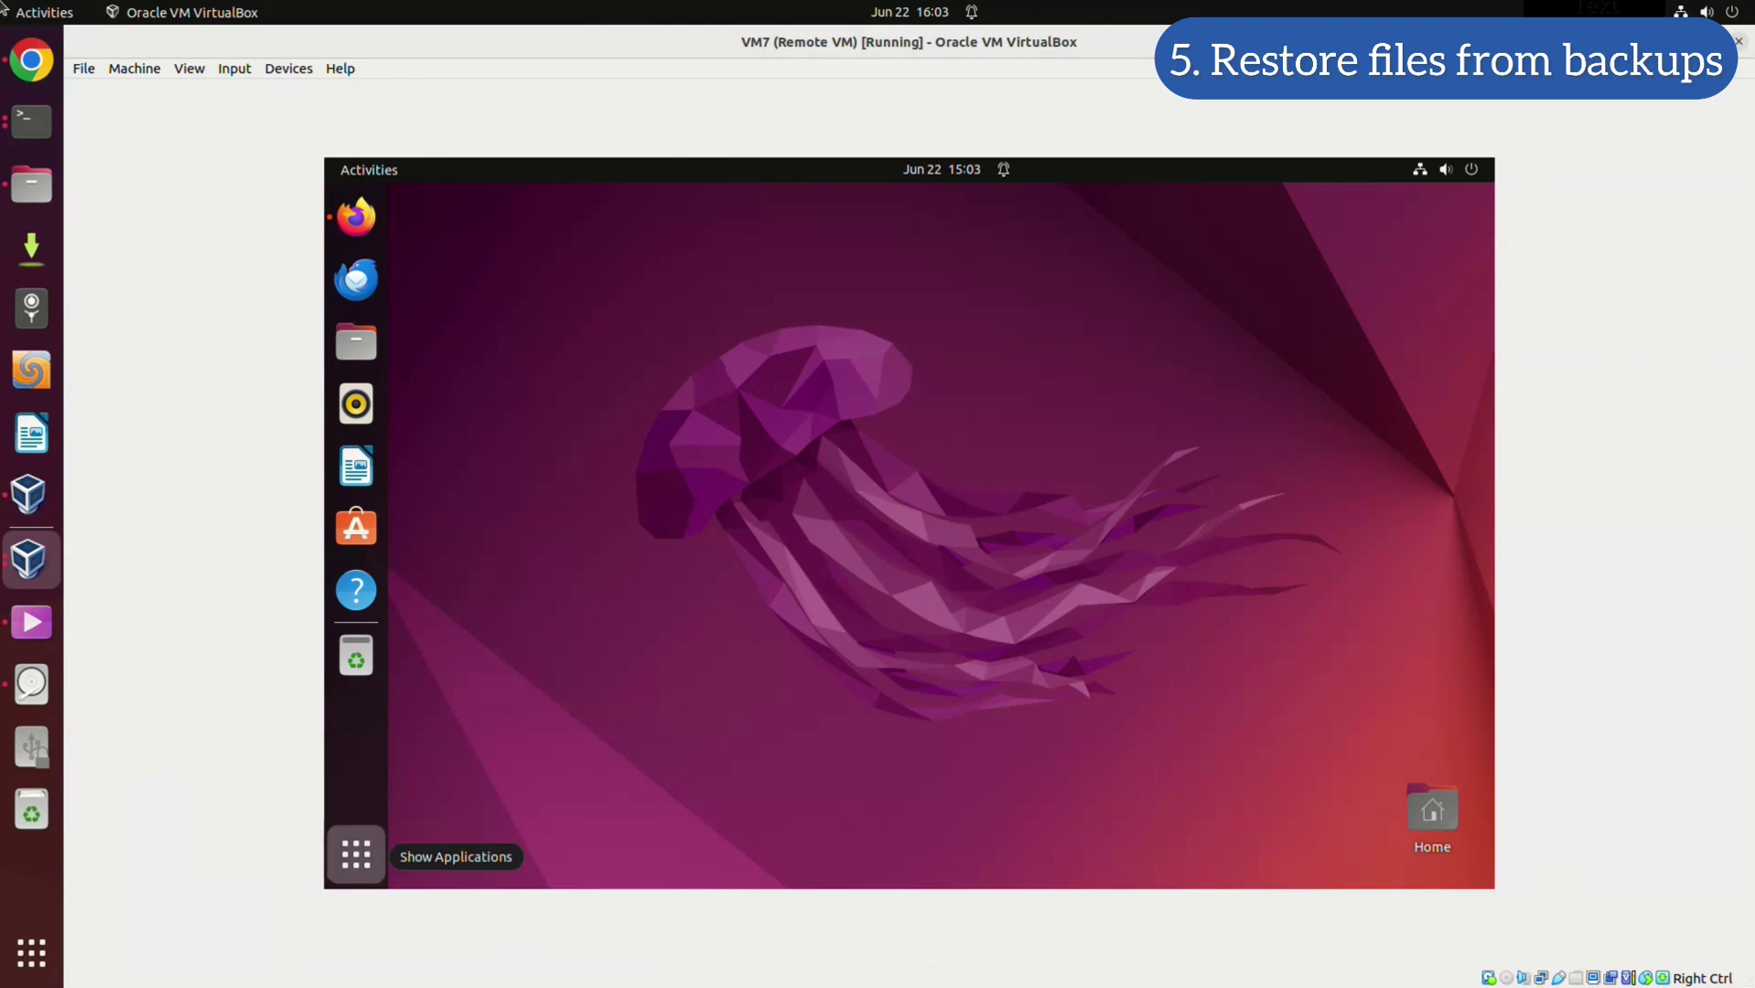
Launch GNOME Terminal from Show Applications and tile it to the left half
left_click(356, 853)
left_click(1100, 475)
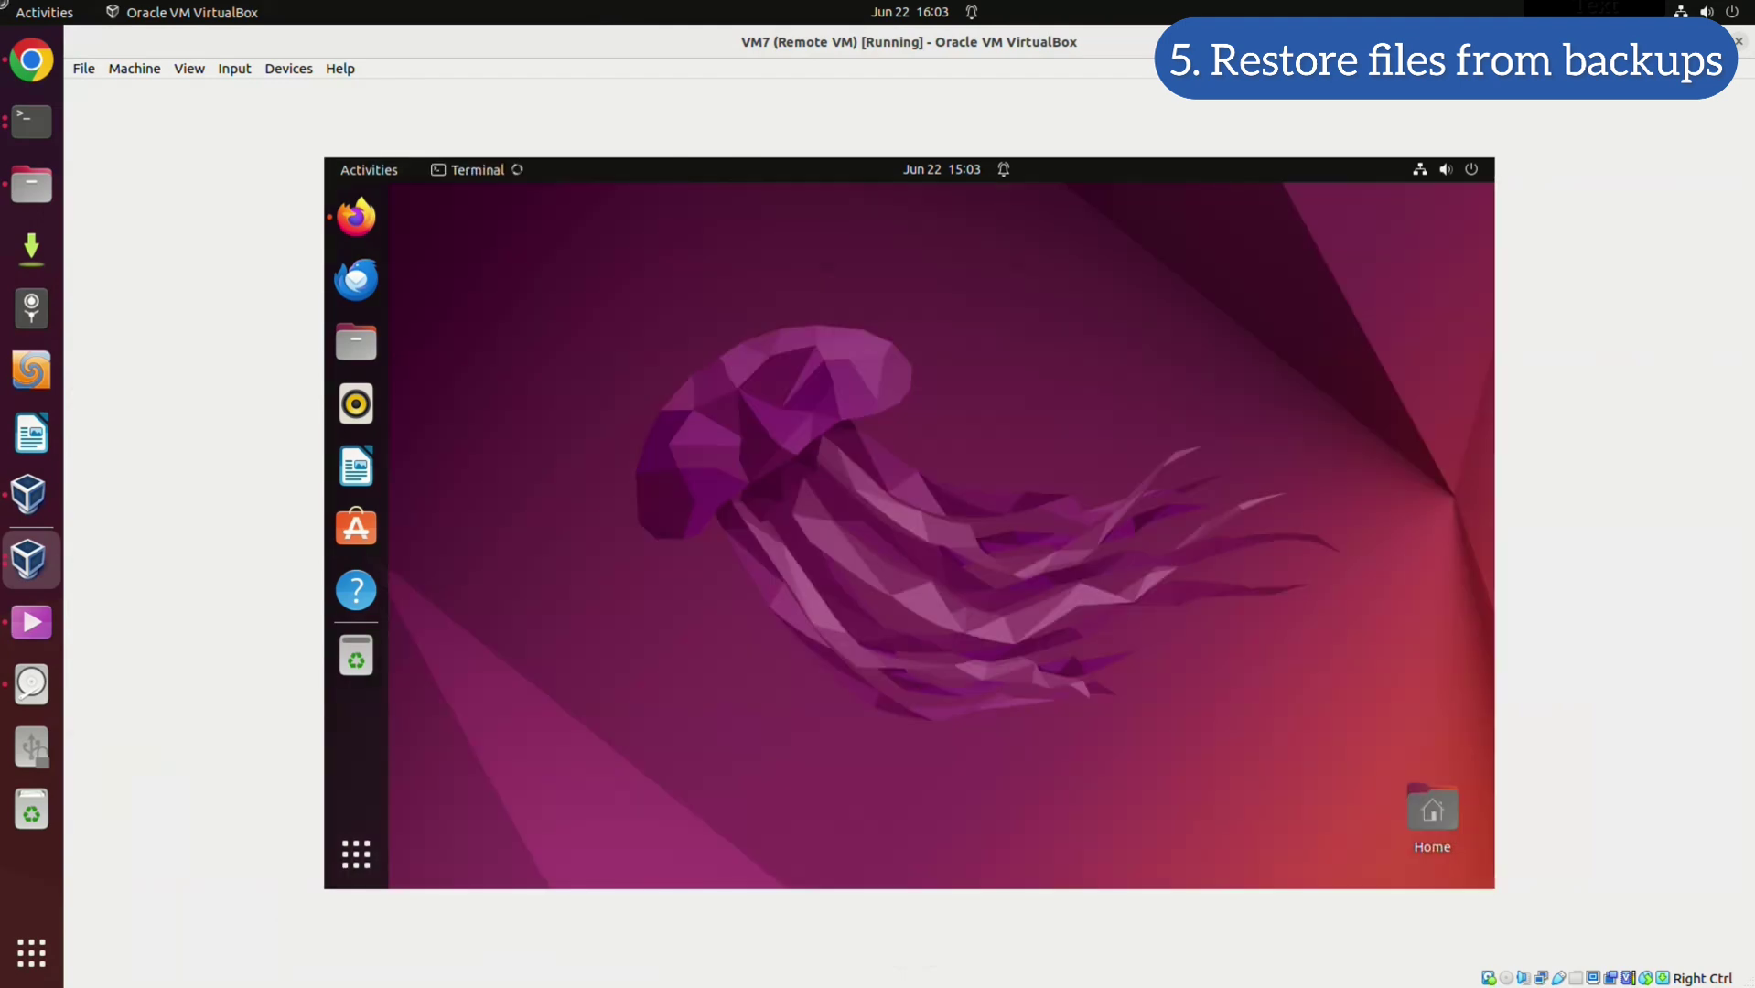
key("super+Left")
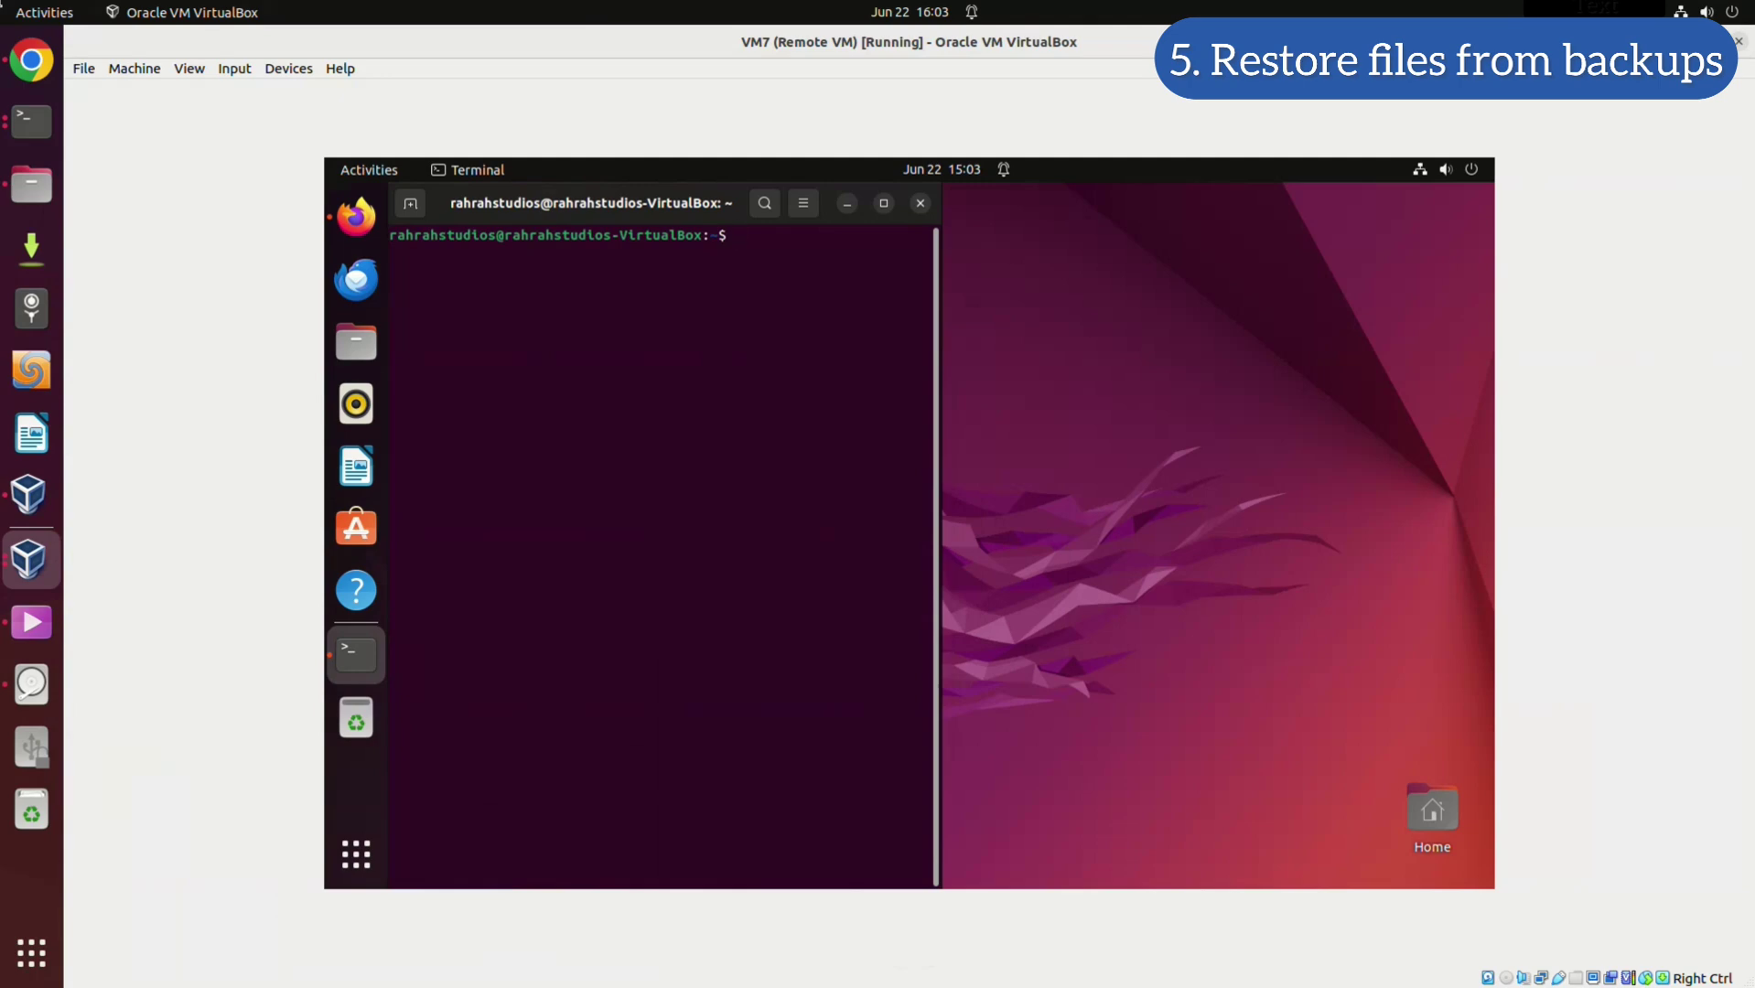
Become root with sudo -i, clear the screen and cd into /var/www/nextcloud
type("sudo -i")
key("Return")
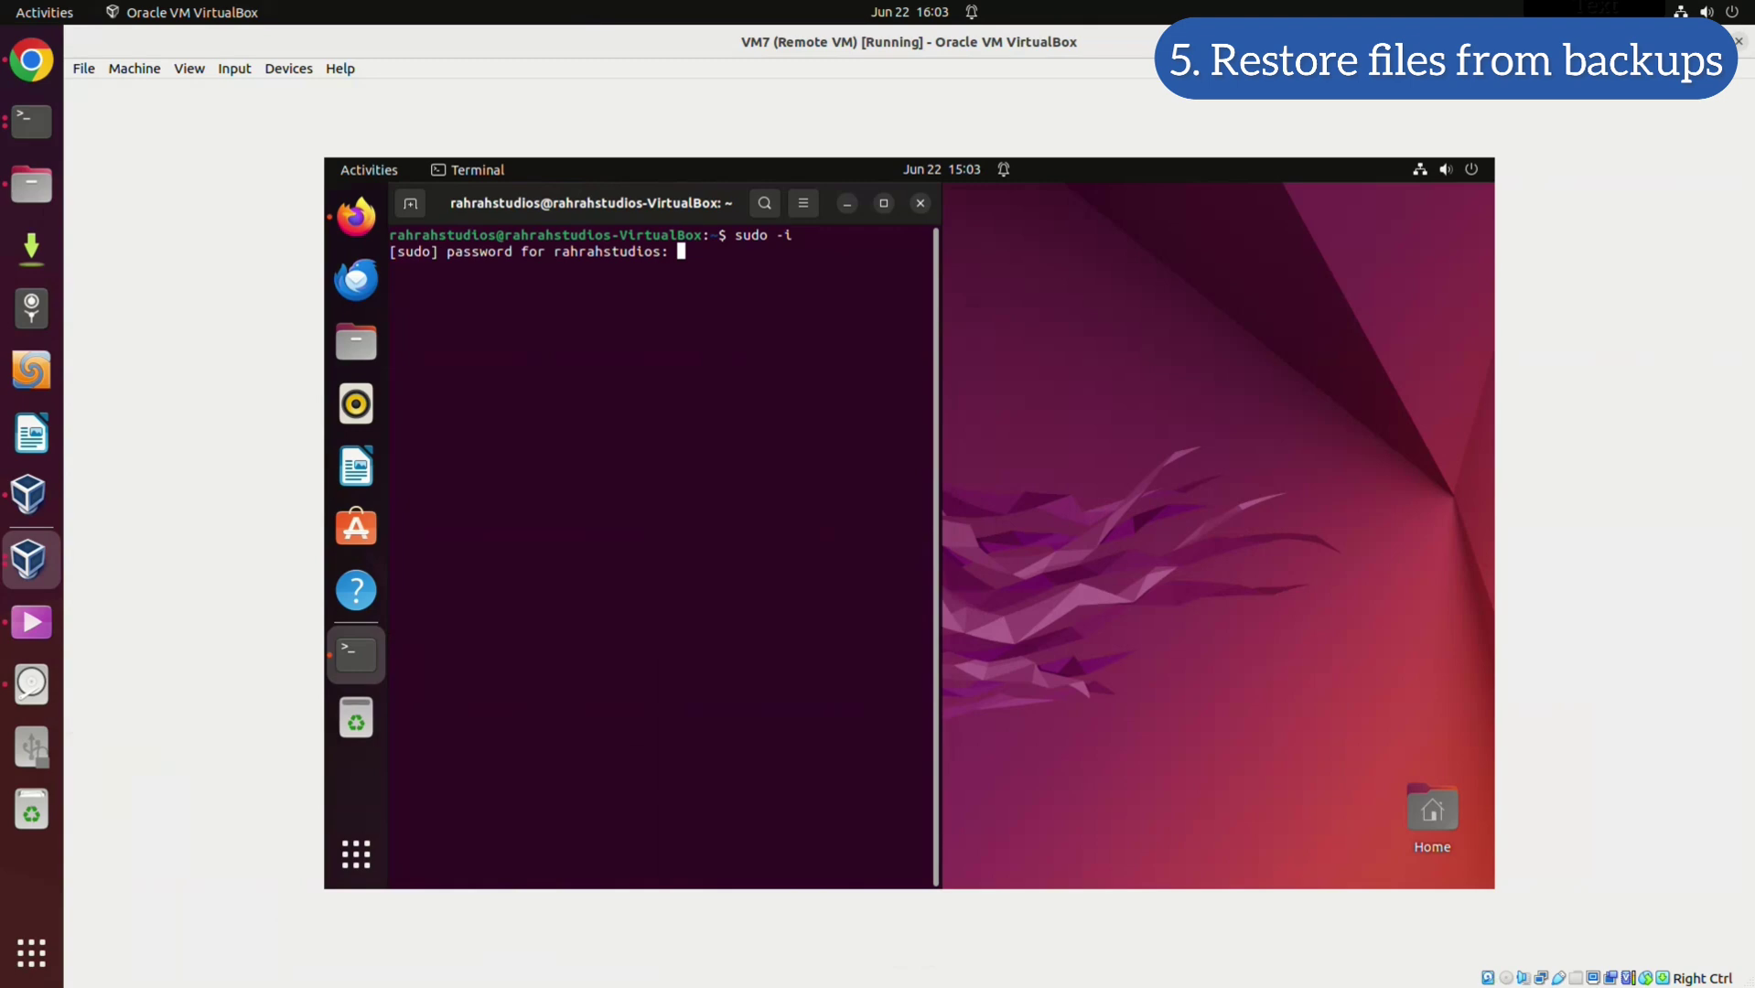
key("Return")
type("clear")
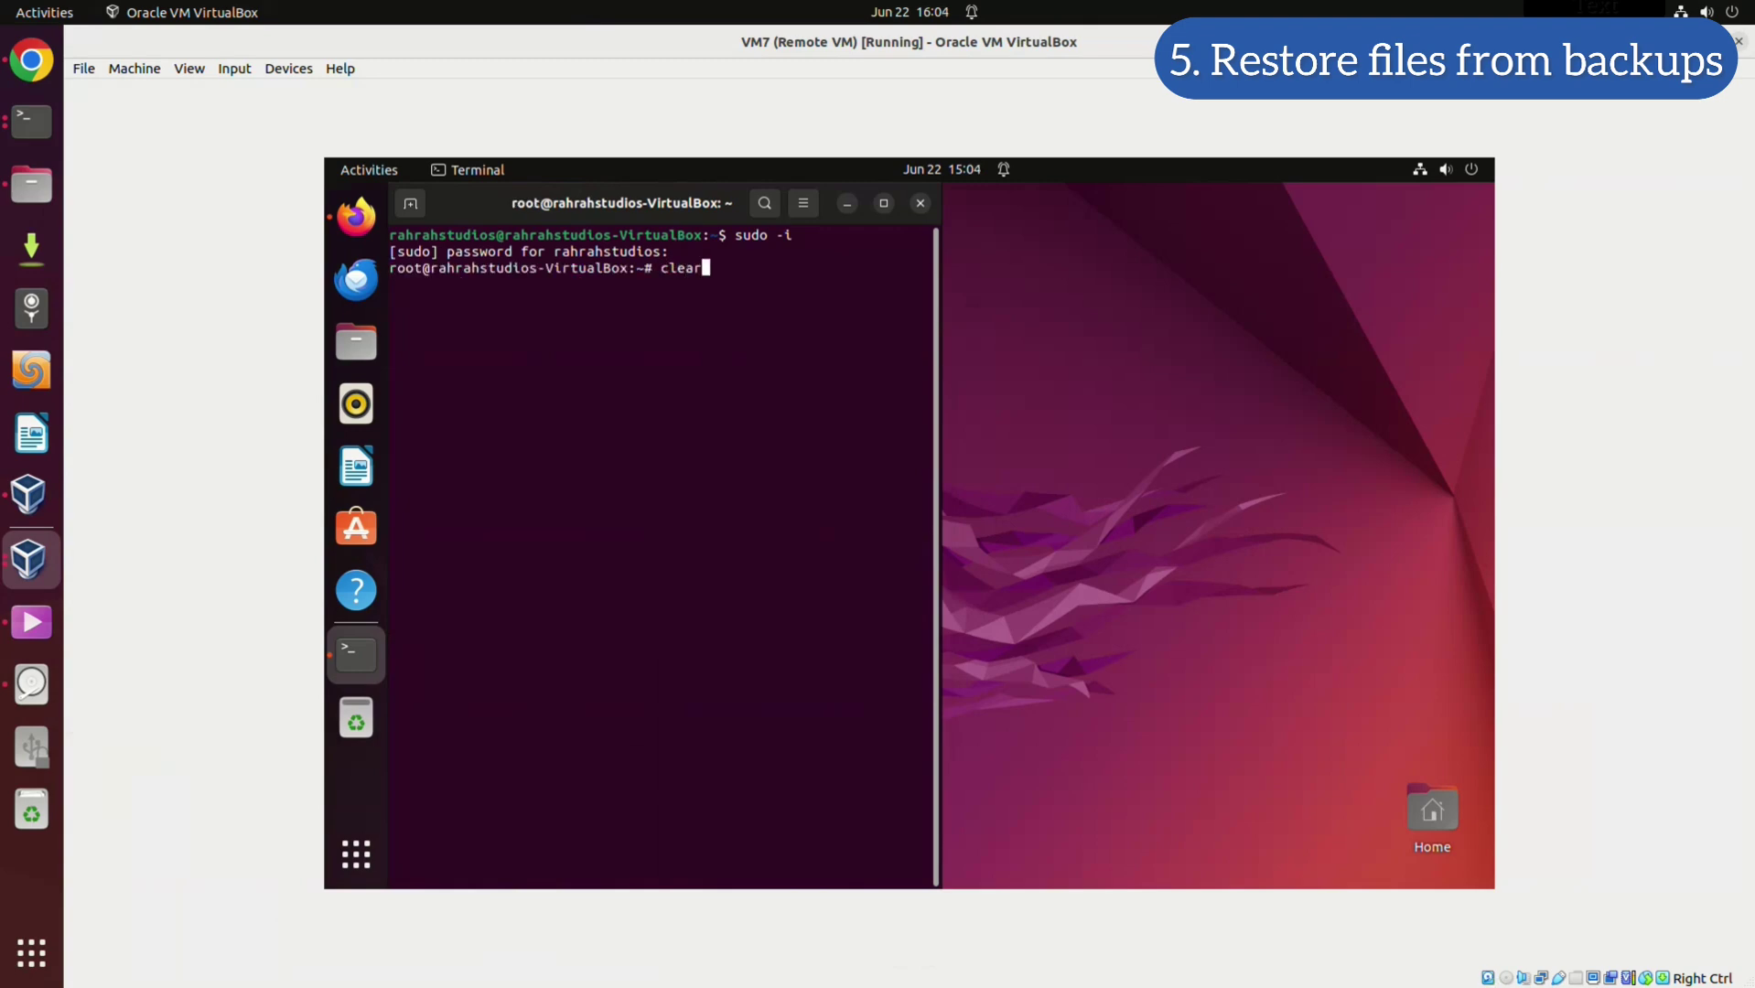
key("Return")
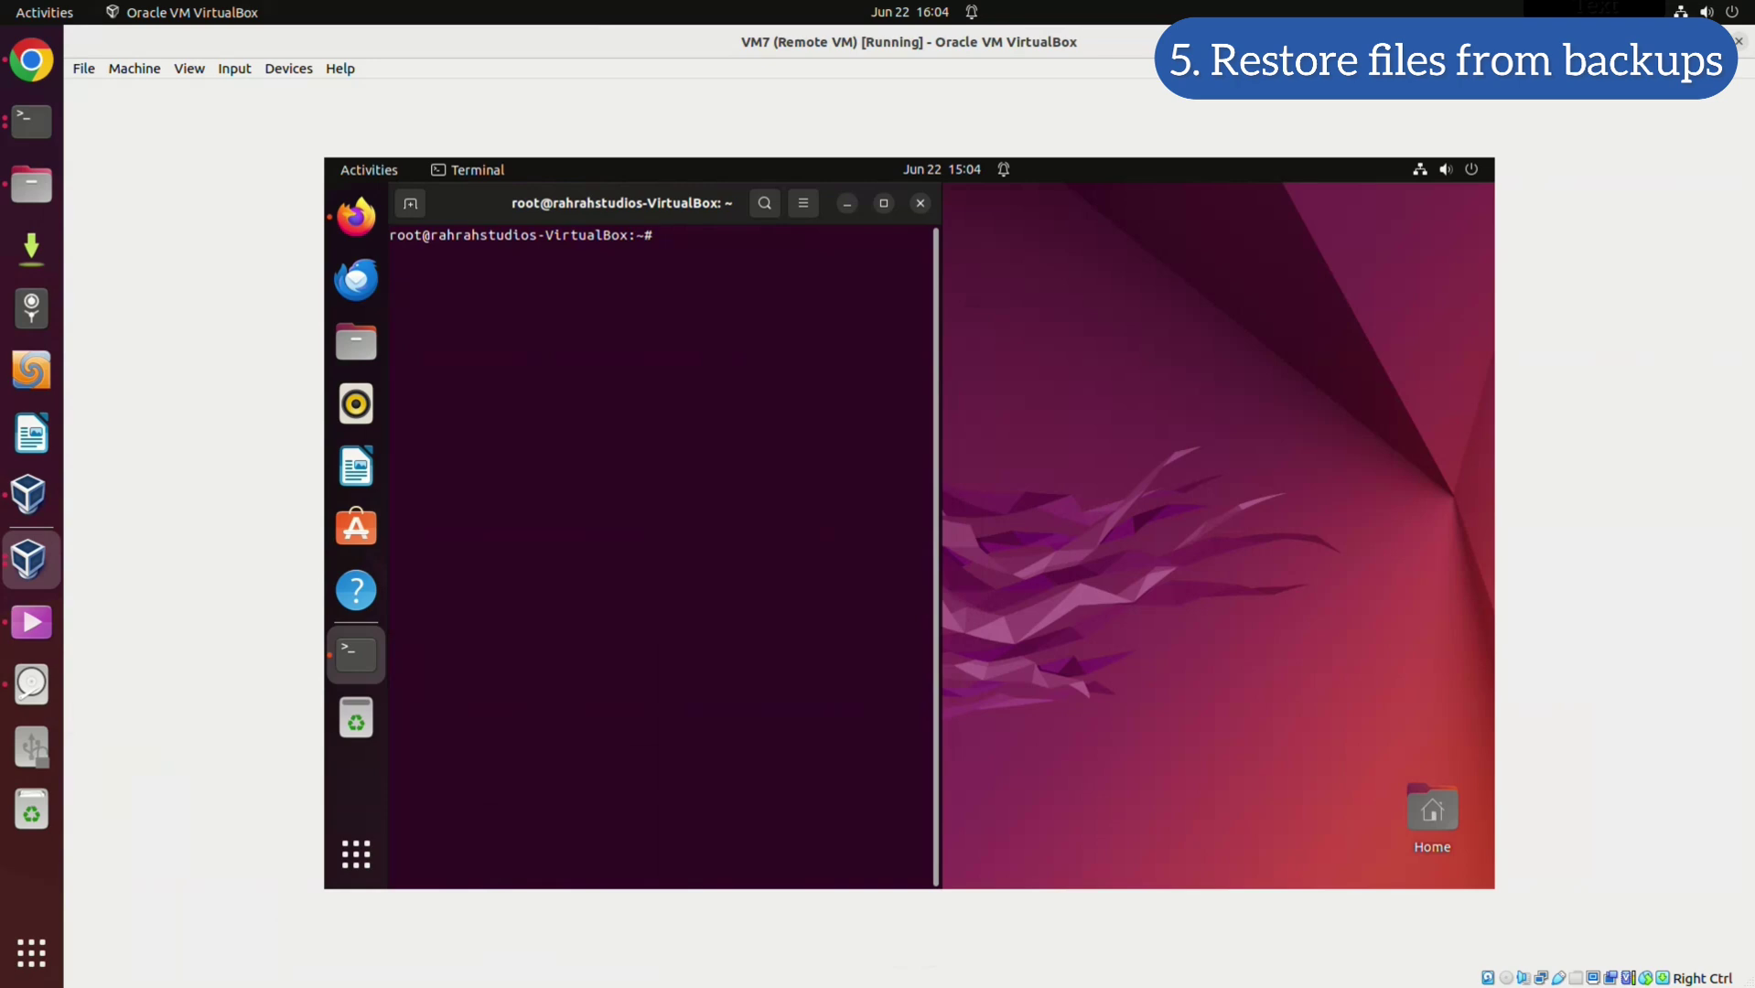
type("cd /var/www/nextclou")
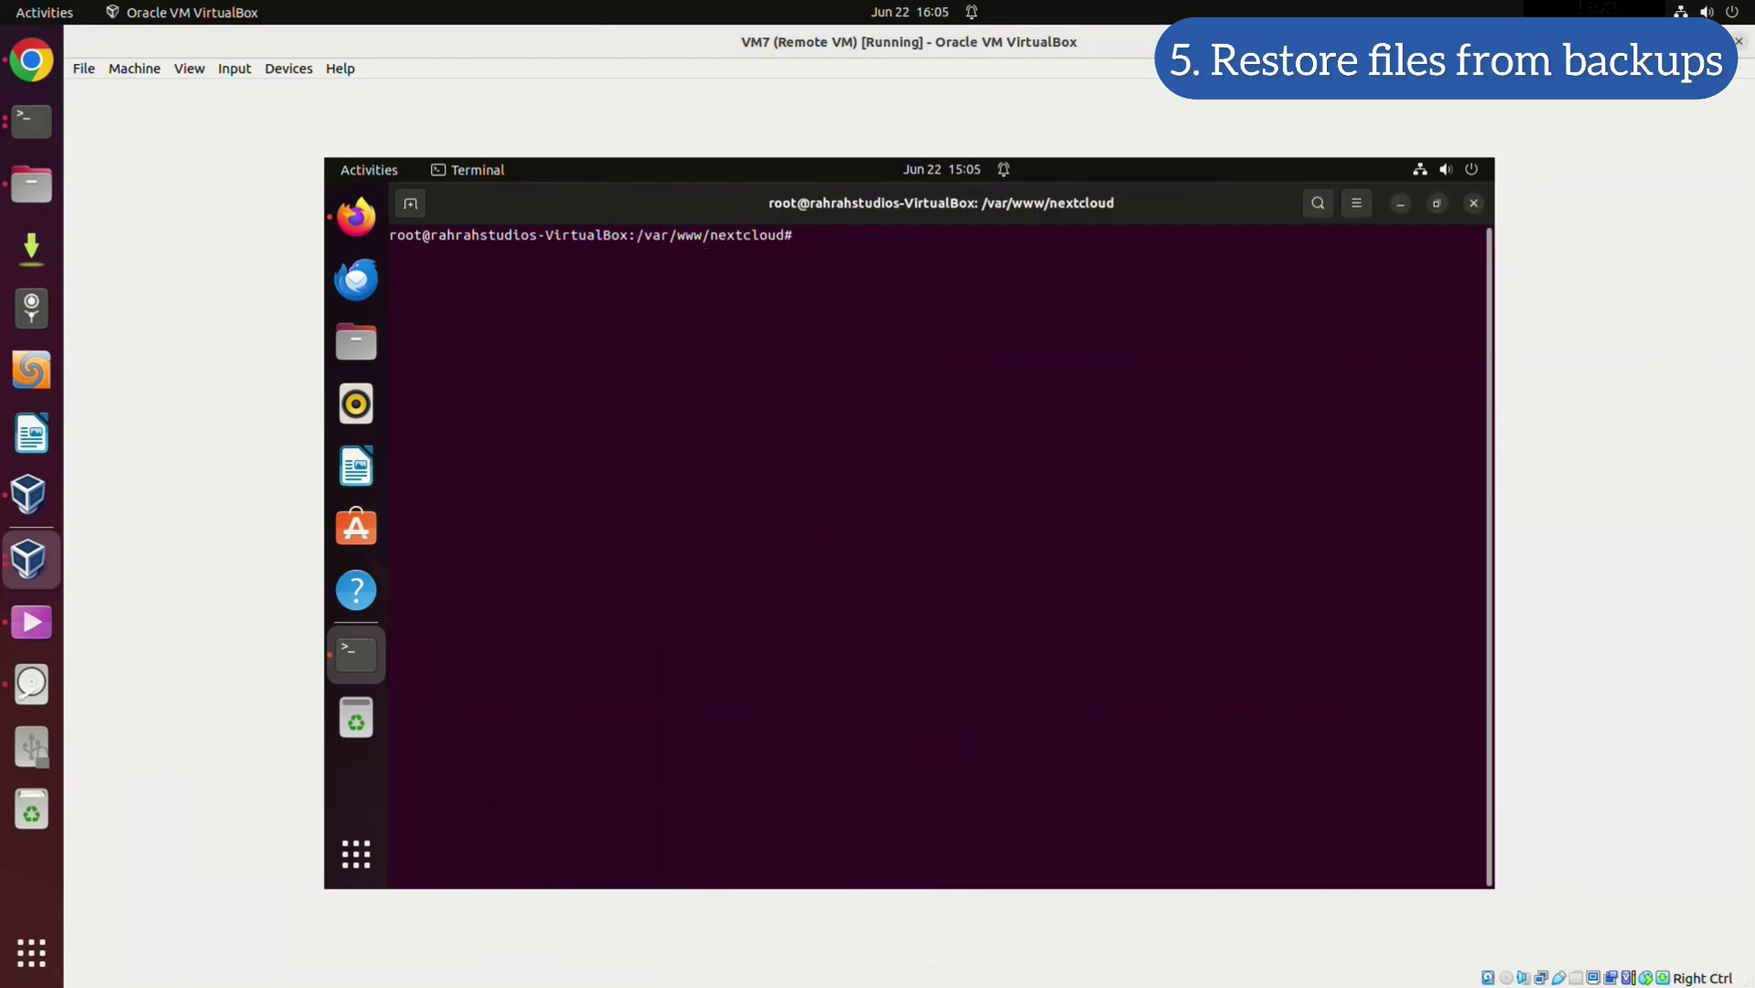
List /var/www/nextcloud, then extract nextcloud-data.tar.gz into it with -C ./
type("ll")
key("Return")
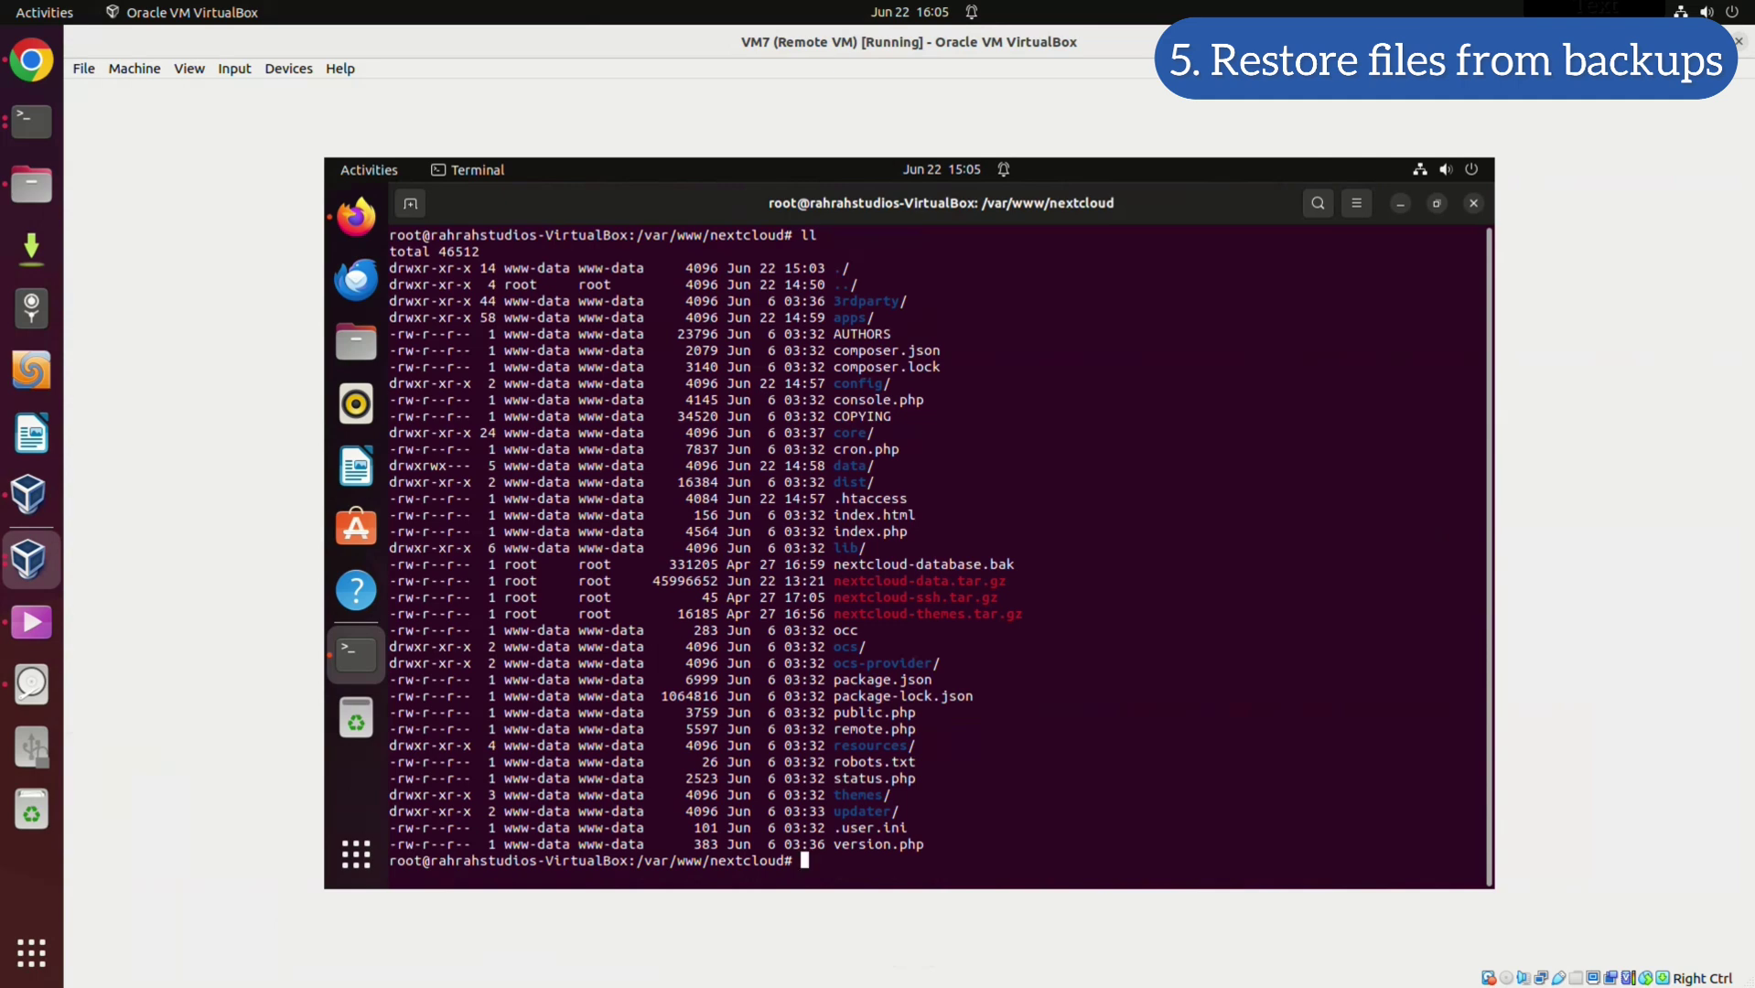
type("cd ..")
key("BackSpace")
key("BackSpace")
key("BackSpace")
key("BackSpace")
key("BackSpace")
type("tar -xvf nextcloud-data.tar.gz -C /var/wwww/nextcloud")
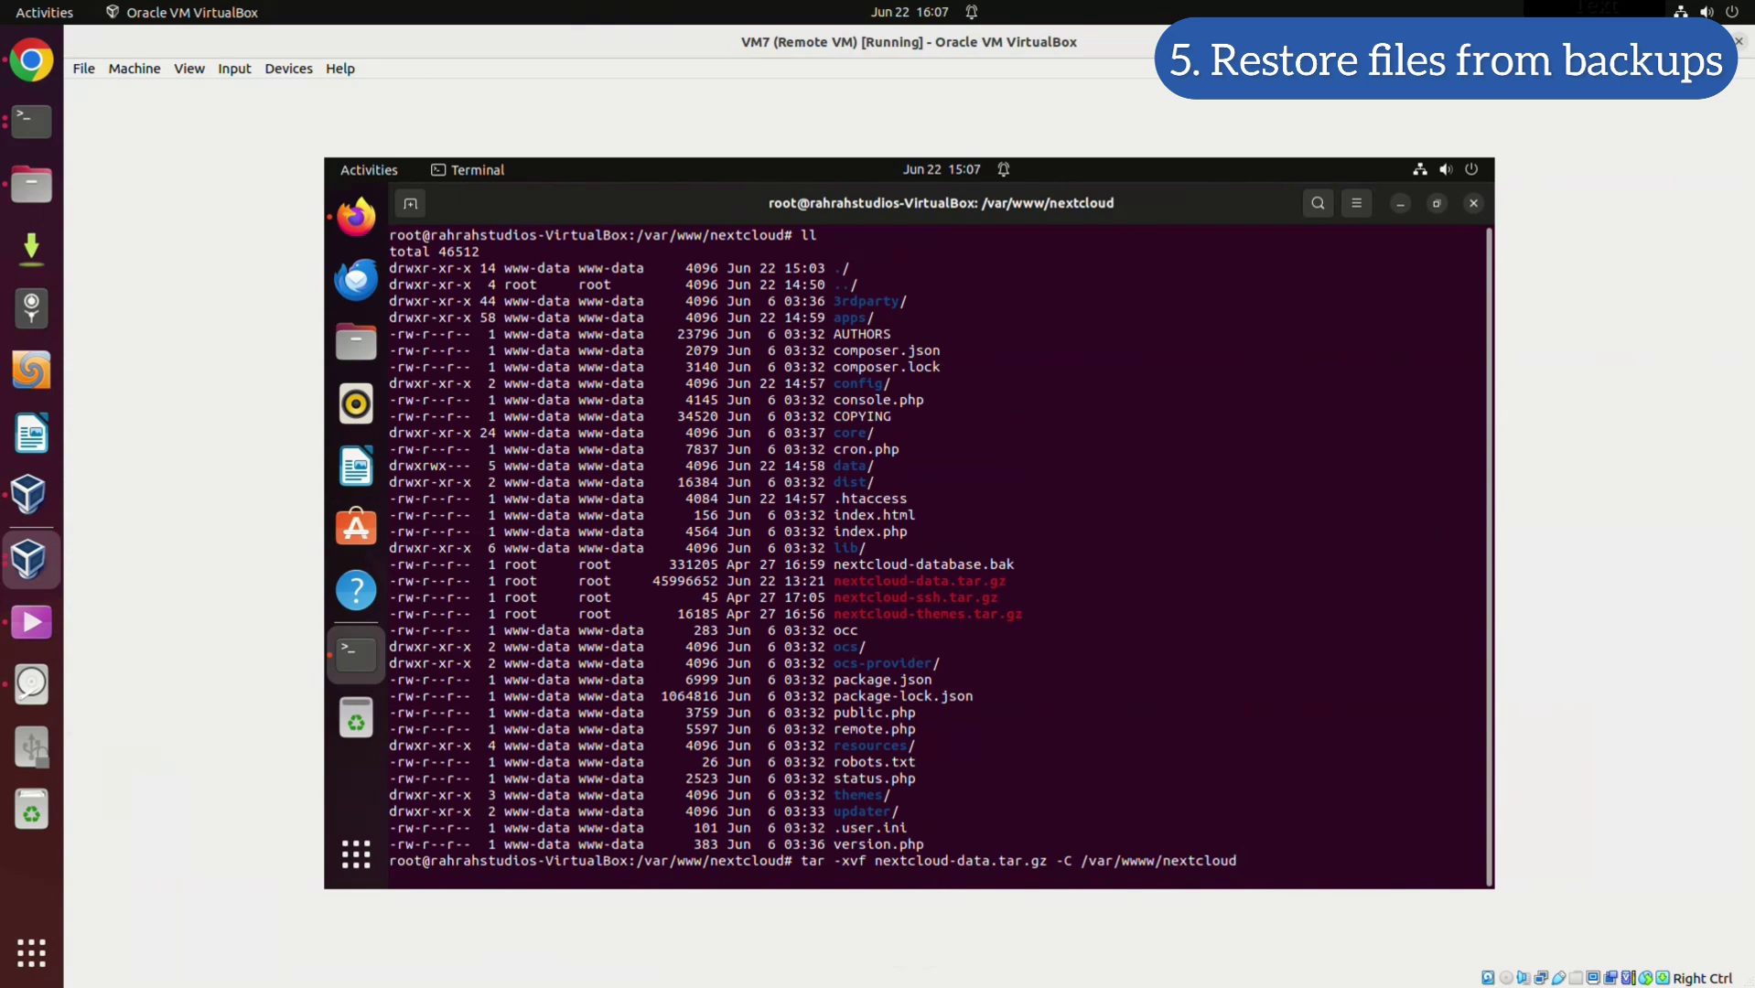
key("BackSpace")
key("BackSpace")
key("BackSpace")
key("BackSpace")
key("BackSpace")
key("BackSpace")
key("BackSpace")
key("BackSpace")
key("BackSpace")
key("BackSpace")
key("BackSpace")
key("BackSpace")
key("BackSpace")
key("BackSpace")
key("BackSpace")
key("BackSpace")
key("BackSpace")
key("BackSpace")
key("BackSpace")
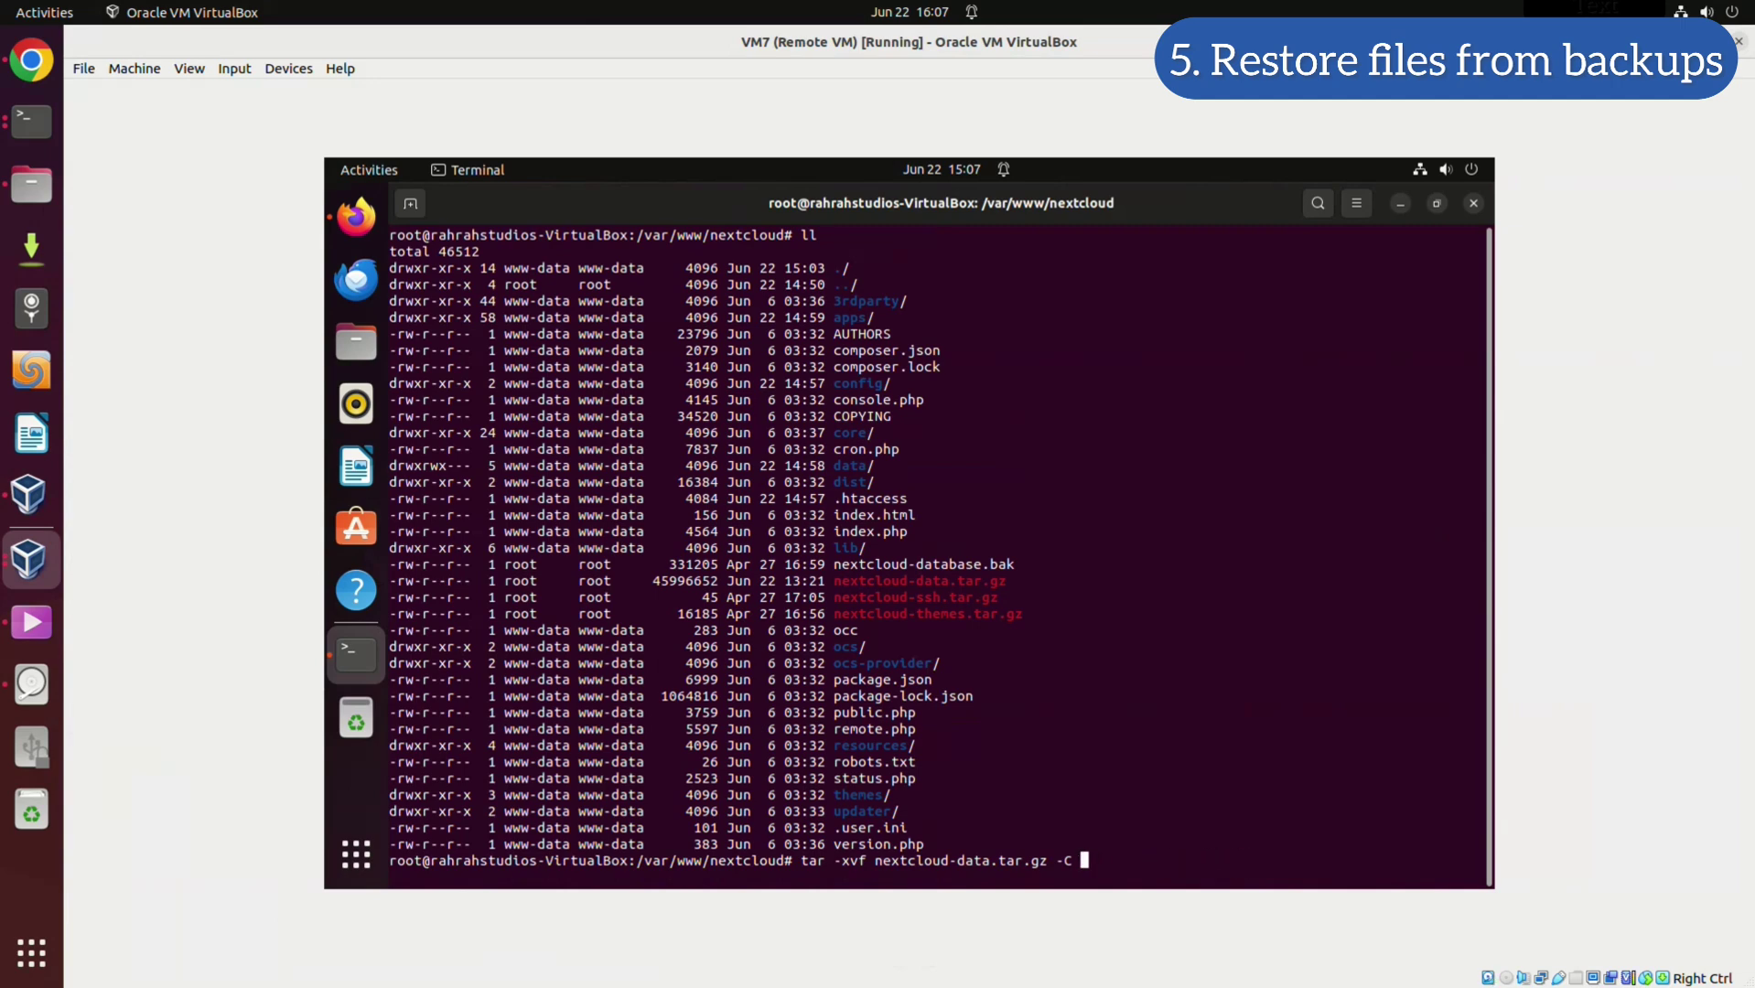
type("./")
key("Return")
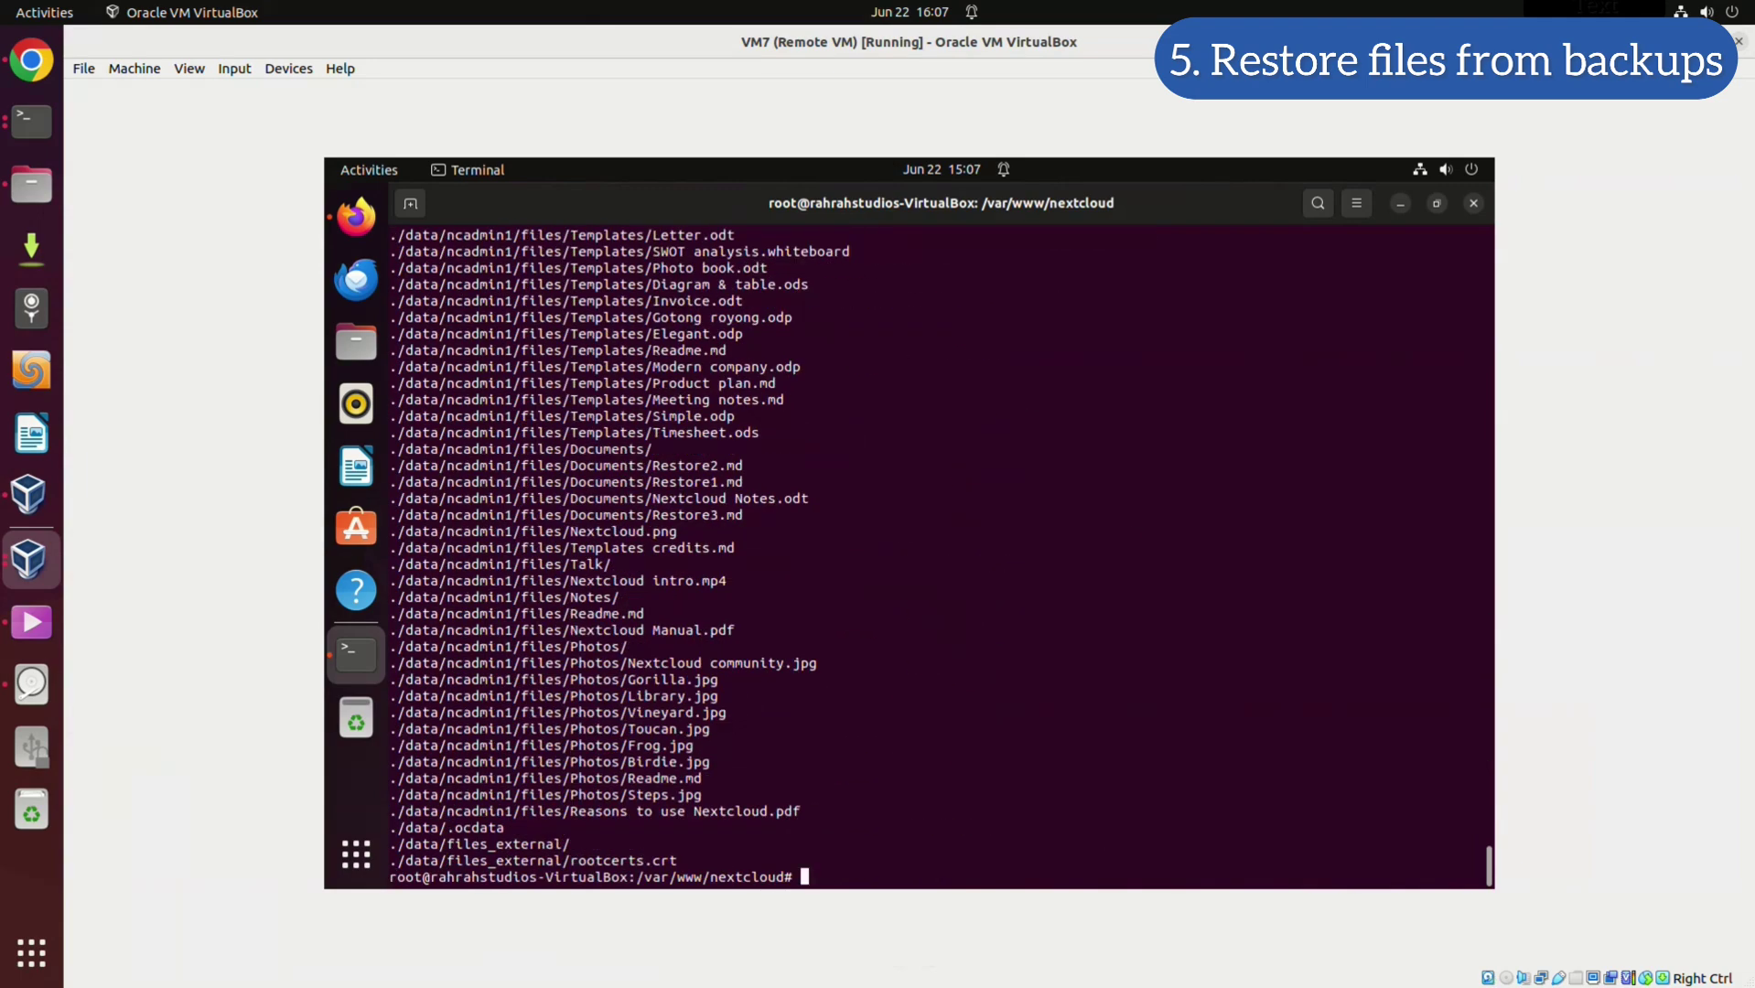
key("Return")
key("Return")
key("Return")
key("Return")
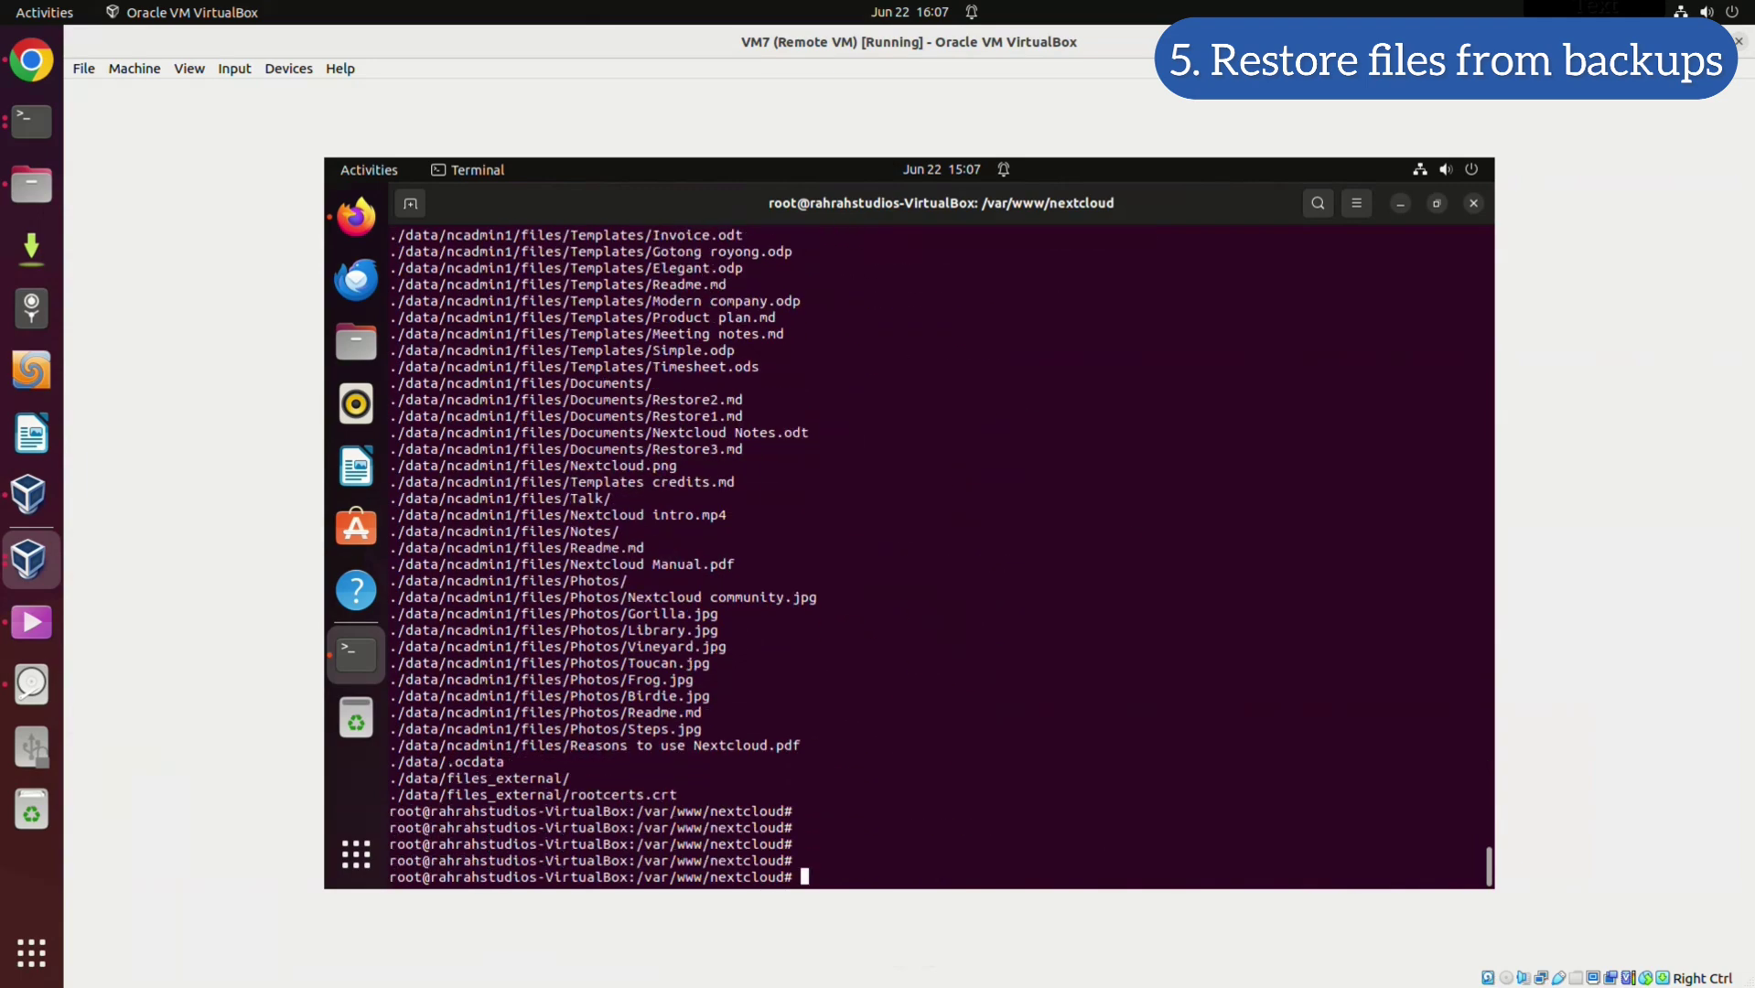
List the Nextcloud folder again and recall the tar command to edit its archive name
type("ll")
key("Return")
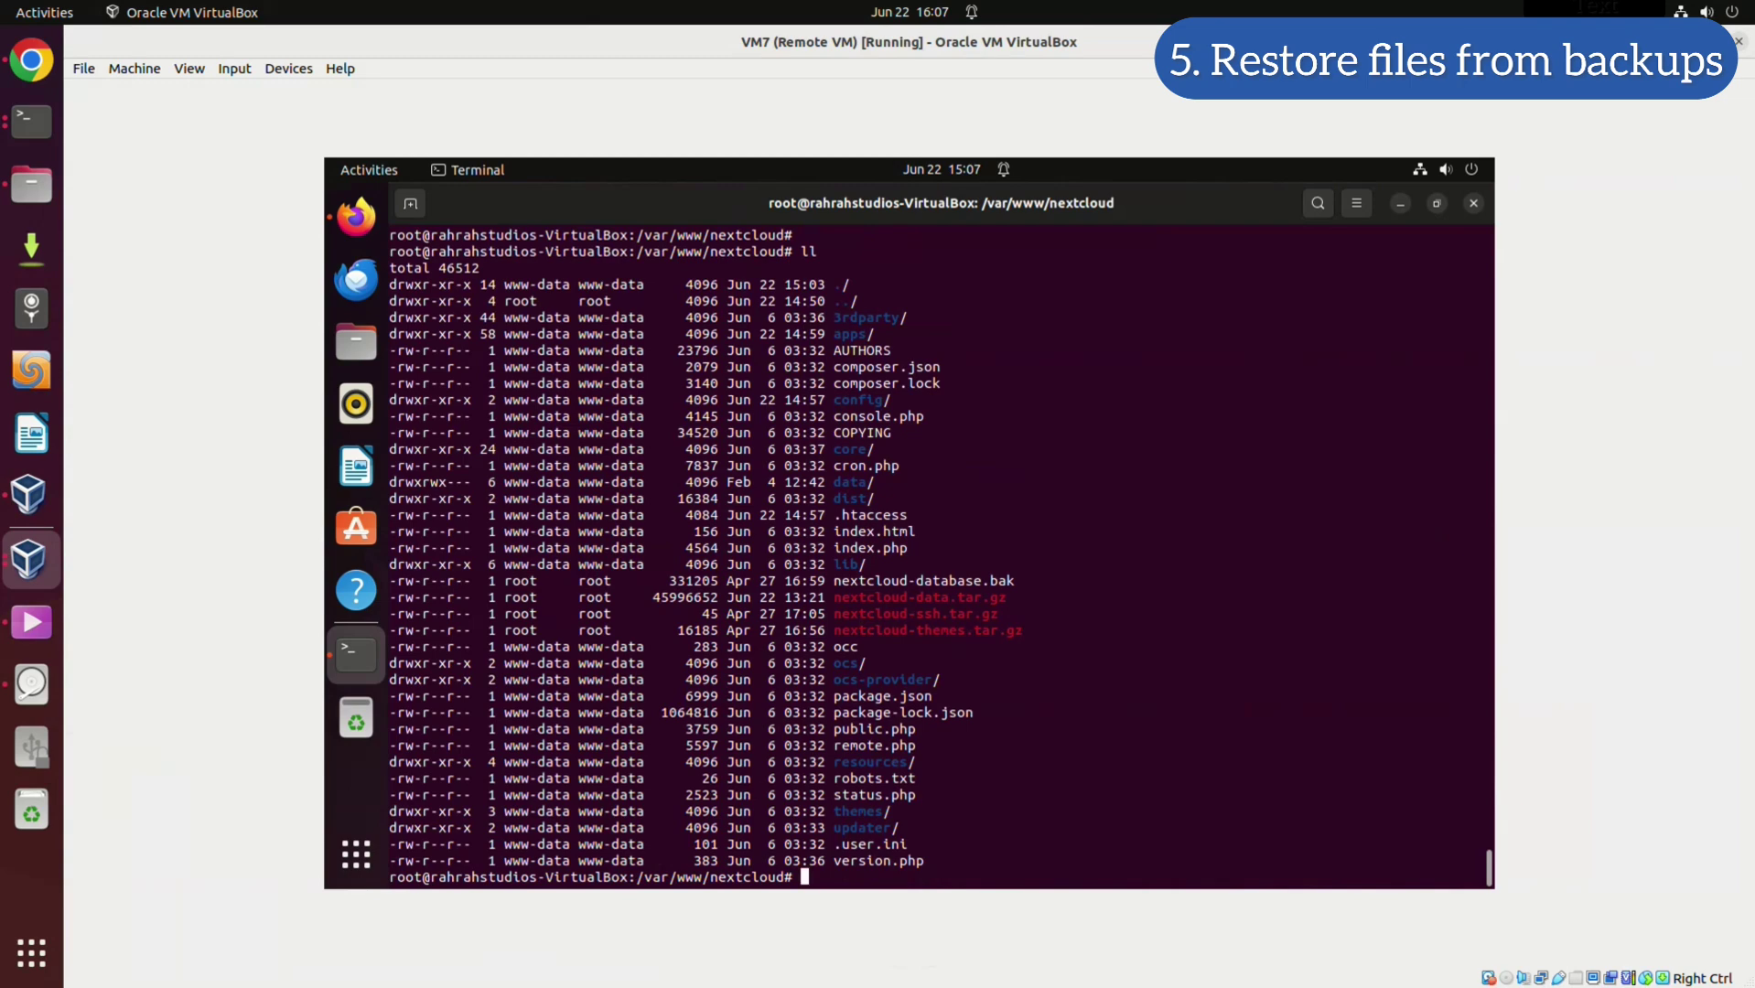
key("Return")
key("Return")
key("Return")
key("Return")
key("Return")
key("Return")
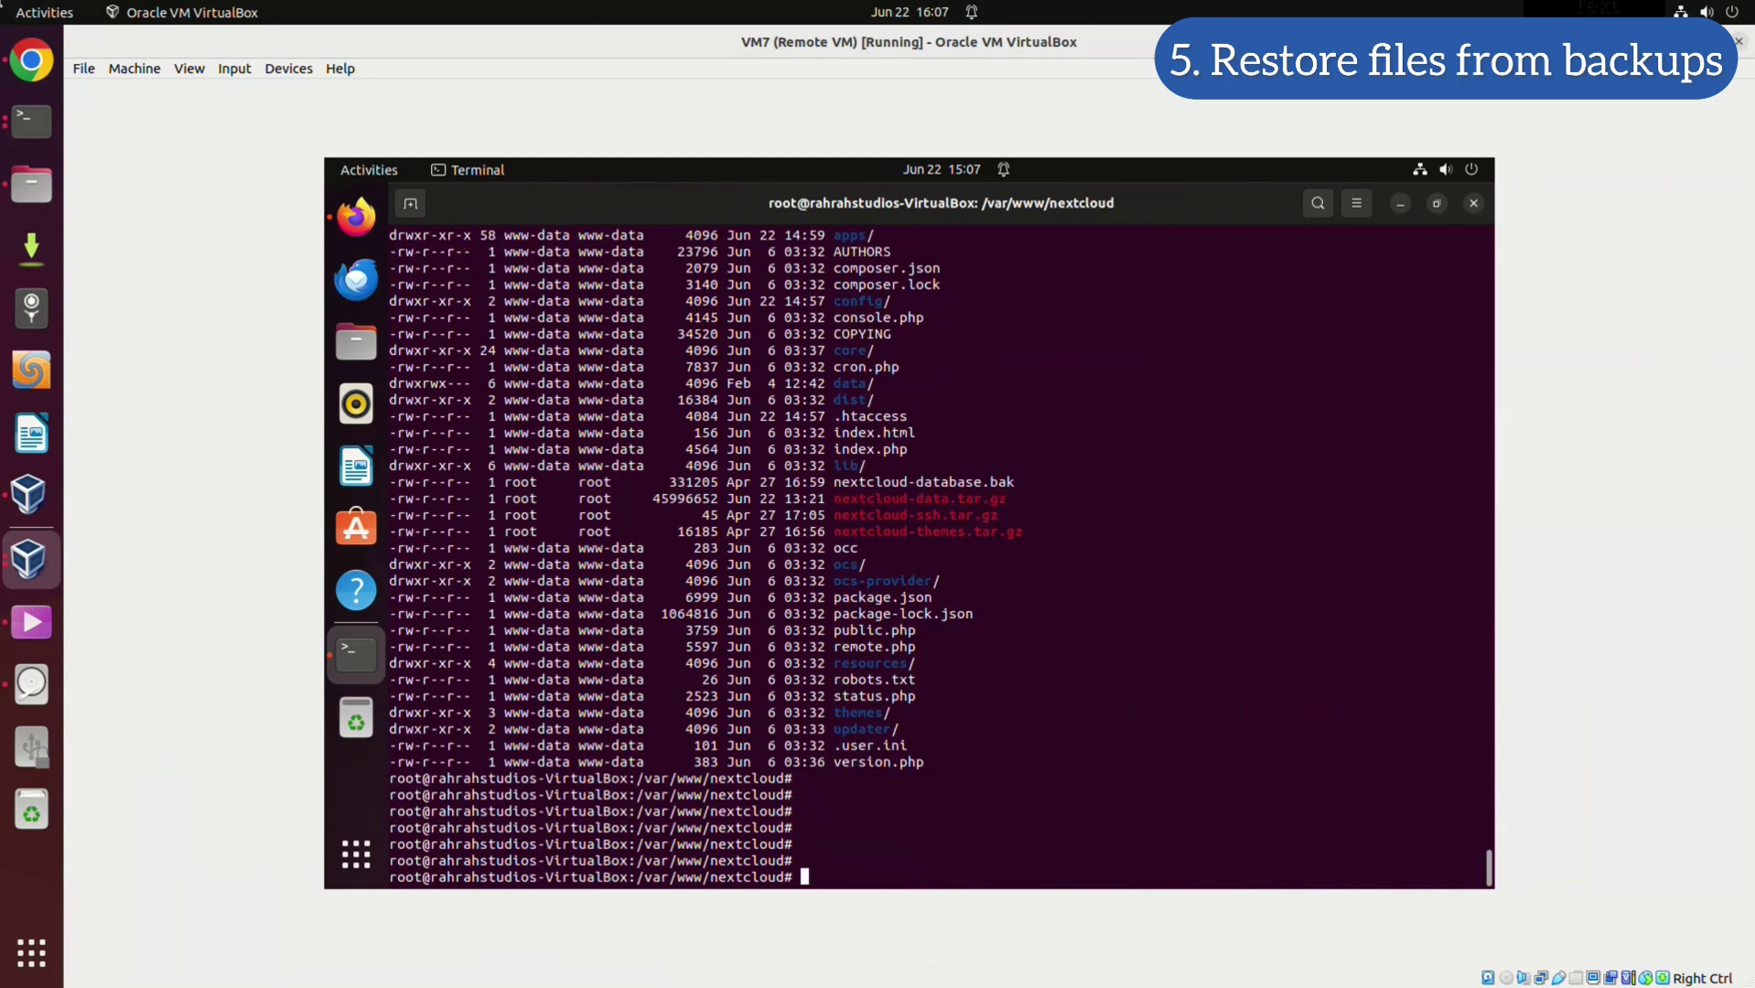
type("tar -xvf nextcloud-data.tar.gz -C ./")
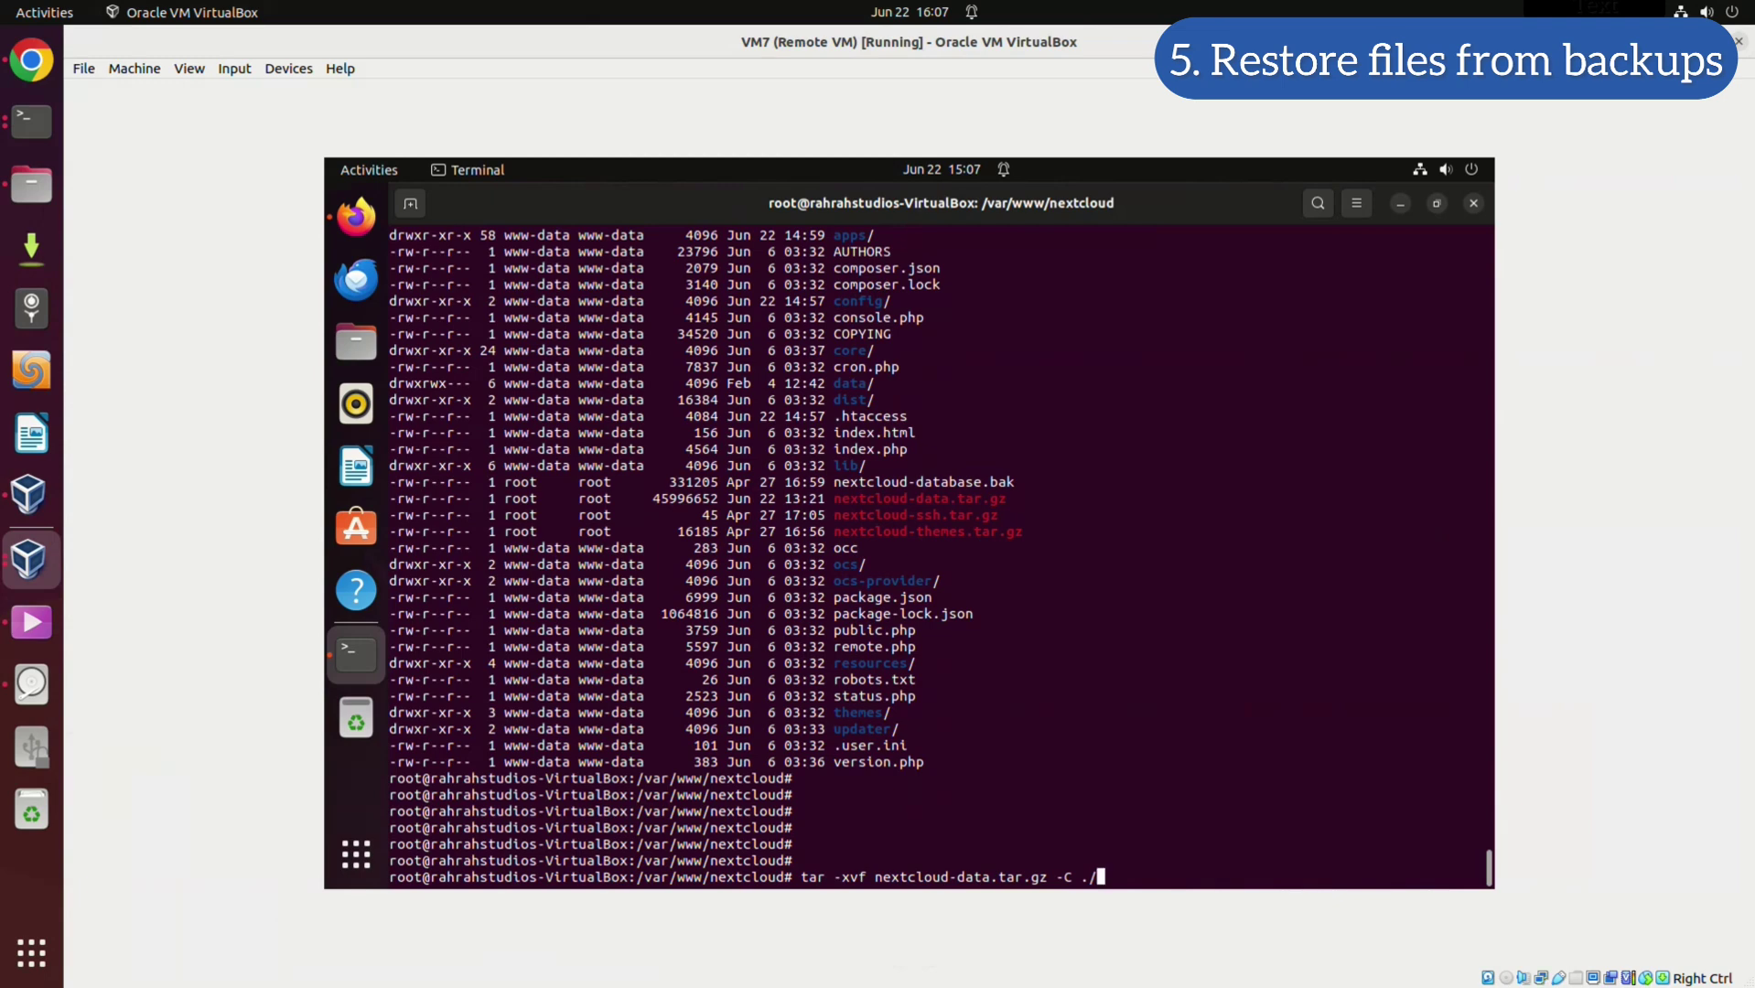
key("Left")
key("Left")
key("Left")
key("Left")
key("Left")
key("Left")
Extract nextcloud-themes.tar.gz into the Nextcloud folder with tar -xvf ... -C ./
key("BackSpace")
key("BackSpace")
key("BackSpace")
key("BackSpace")
key("BackSpace")
key("BackSpace")
key("BackSpace")
key("BackSpace")
key("BackSpace")
key("BackSpace")
key("BackSpace")
type("themes")
key("BackSpace")
key("Tab")
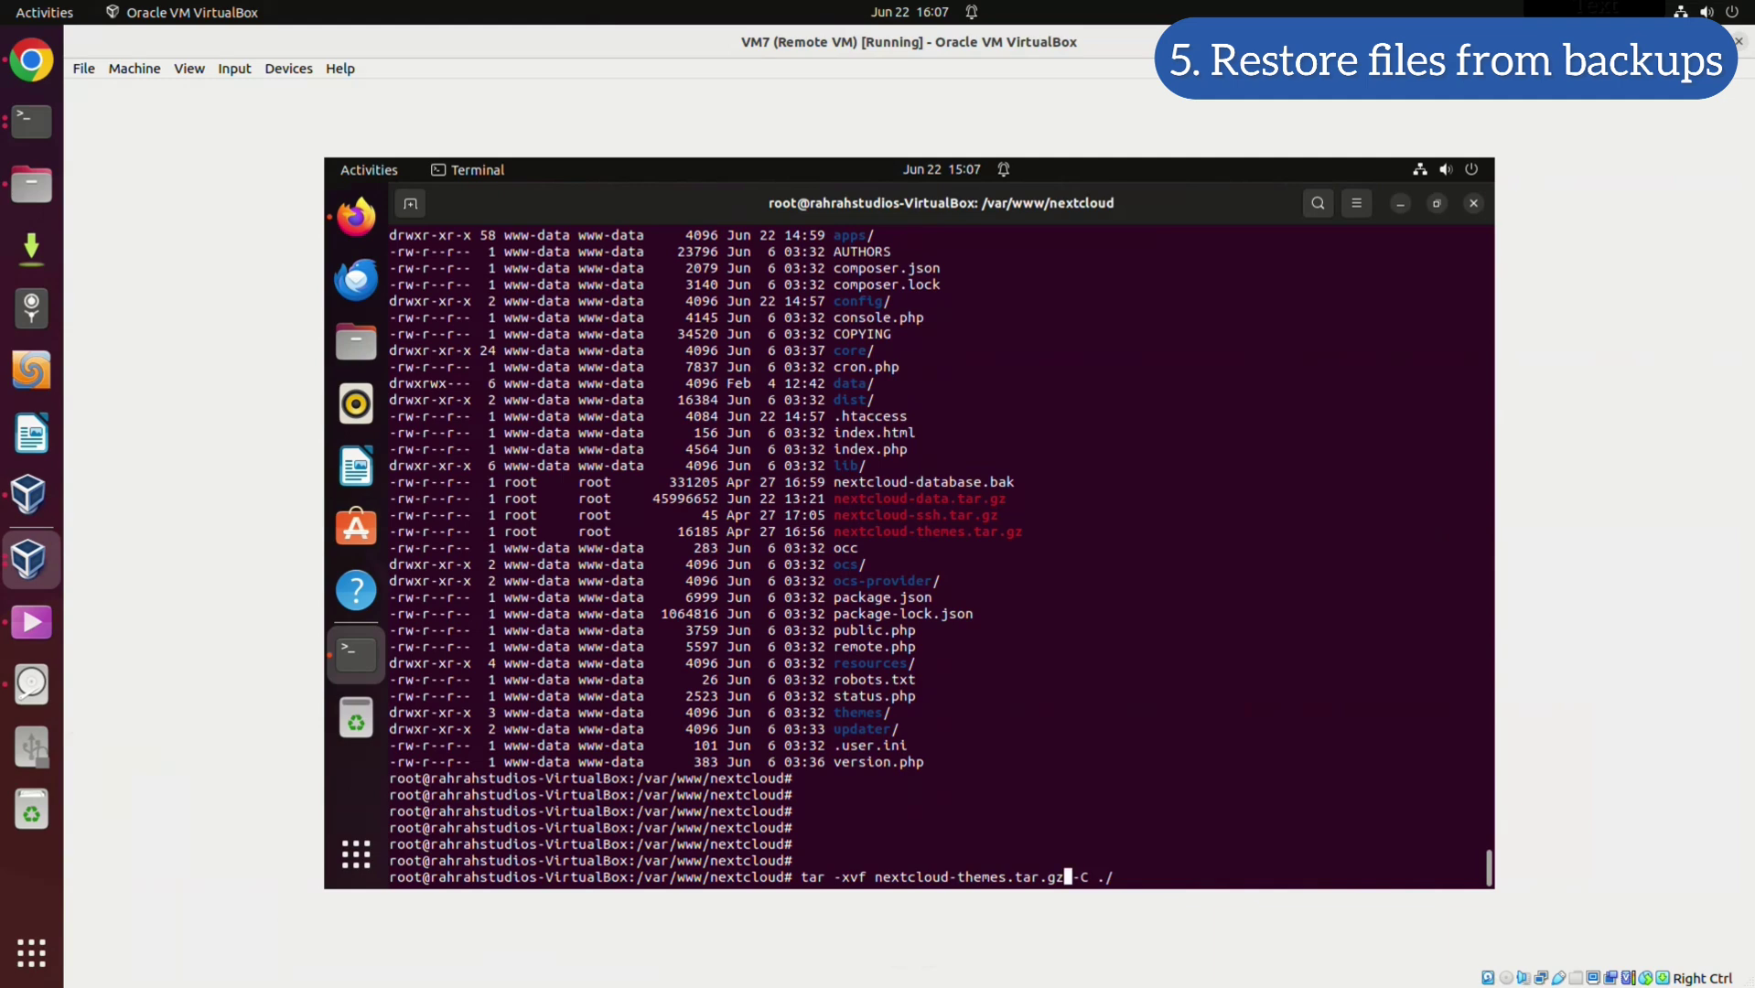
key("Right")
key("Right")
key("Right")
key("Right")
key("Right")
key("Right")
key("Return")
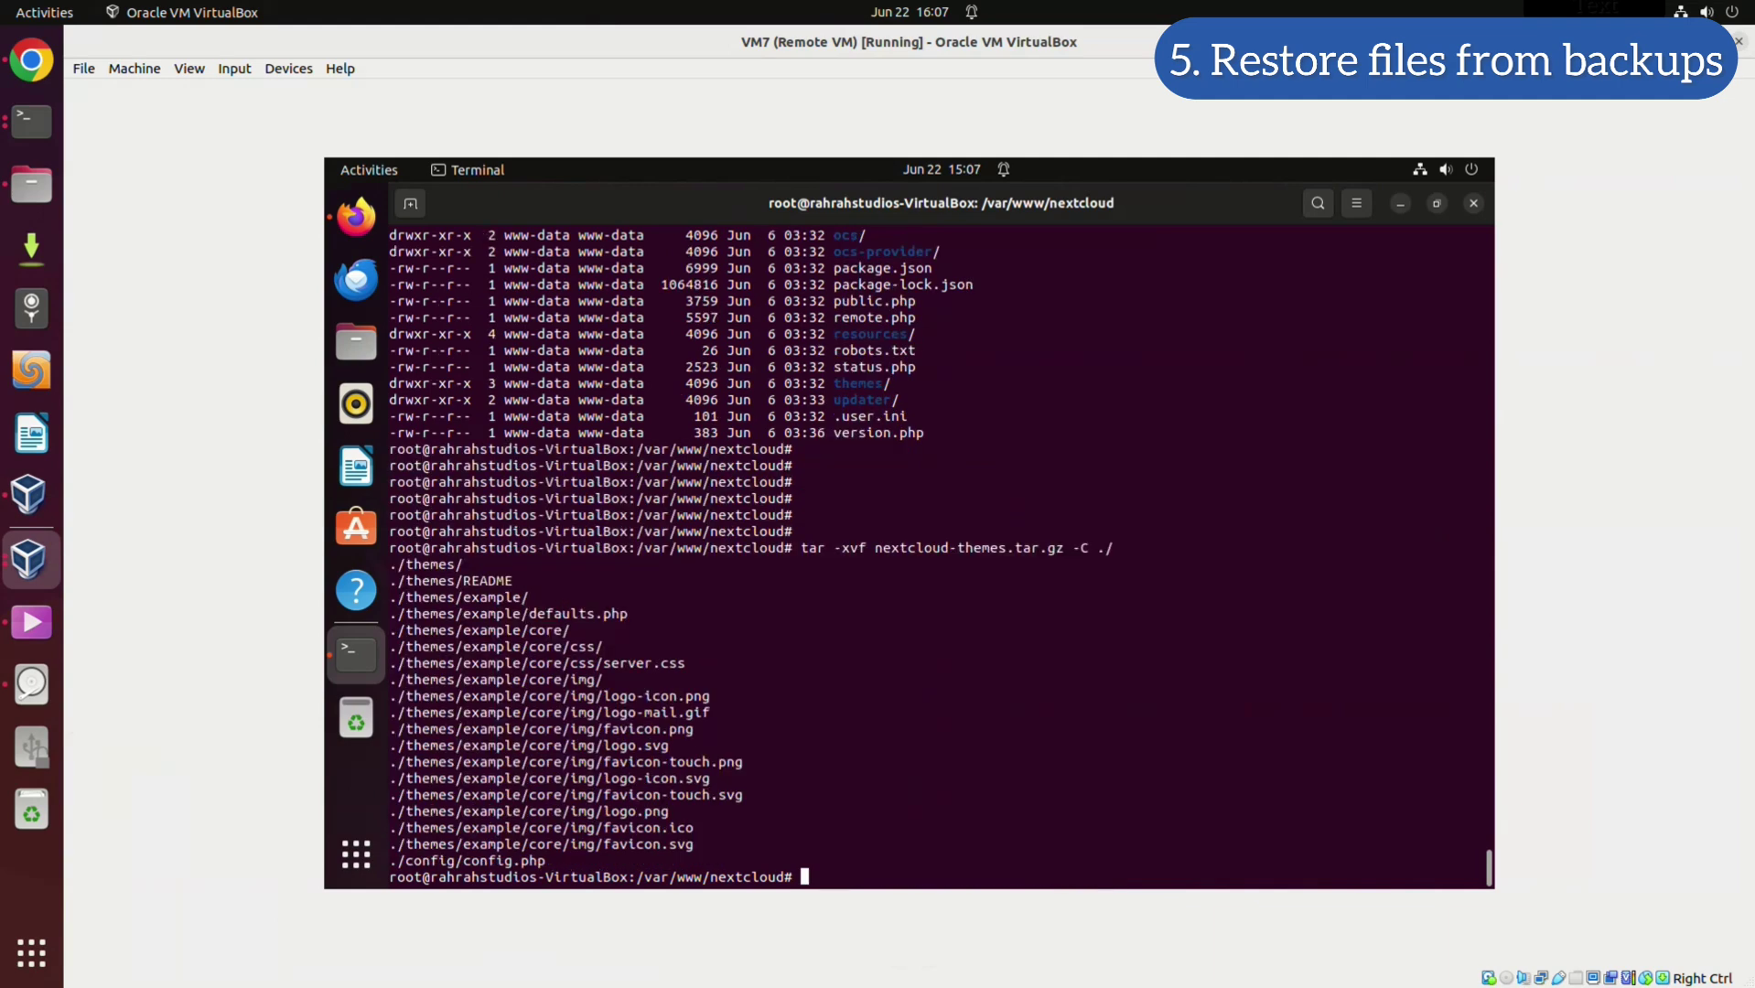
key("Return")
key("Return")
key("Return")
key("Return")
key("Return")
key("Return")
key("Return")
key("Return")
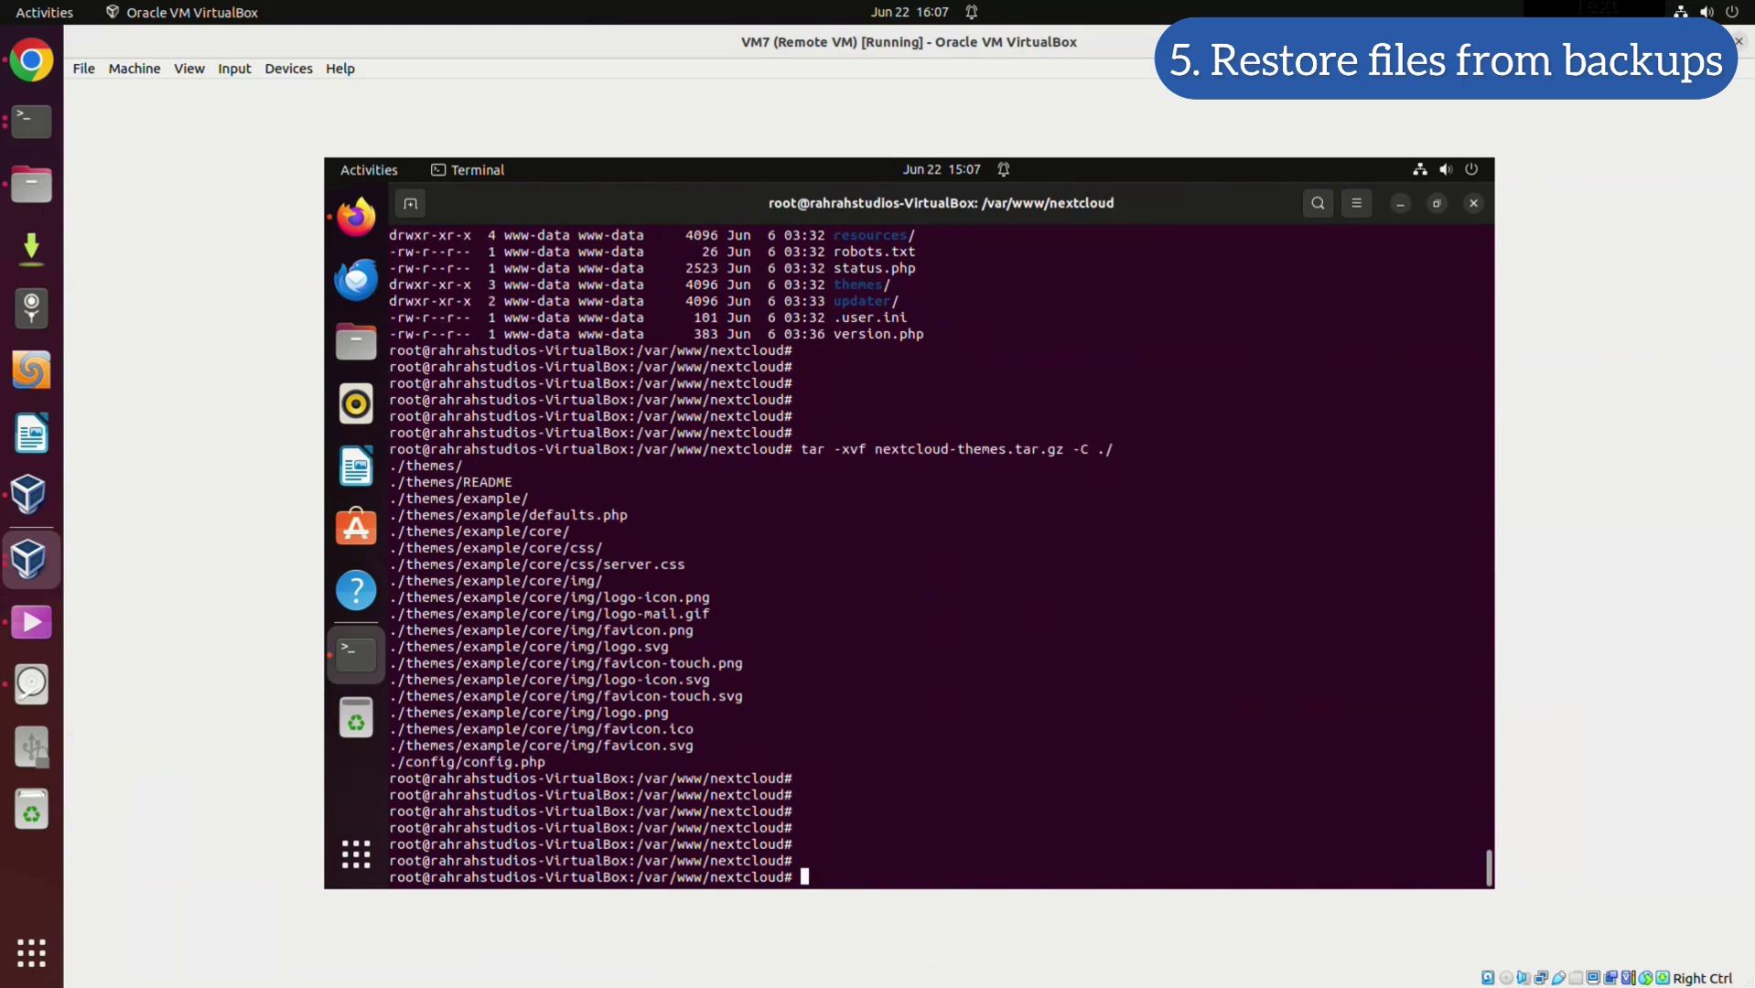
key("Return")
Extract nextcloud-ssh.tar.gz into /etc/ssh, then clear the terminal screen
key("Up")
key("Left")
key("Left")
key("Left")
key("Left")
key("Left")
key("Left")
key("Right")
key("Right")
key("Right")
key("Right")
key("Right")
key("Delete")
key("BackSpace")
key("BackSpace")
key("BackSpace")
key("BackSpace")
key("BackSpace")
key("BackSpace")
key("BackSpace")
key("BackSpace")
key("BackSpace")
key("BackSpace")
key("BackSpace")
key("BackSpace")
key("BackSpace")
key("BackSpace")
key("BackSpace")
key("BackSpace")
key("BackSpace")
key("BackSpace")
type("ssh")
key("Tab")
type("-C")
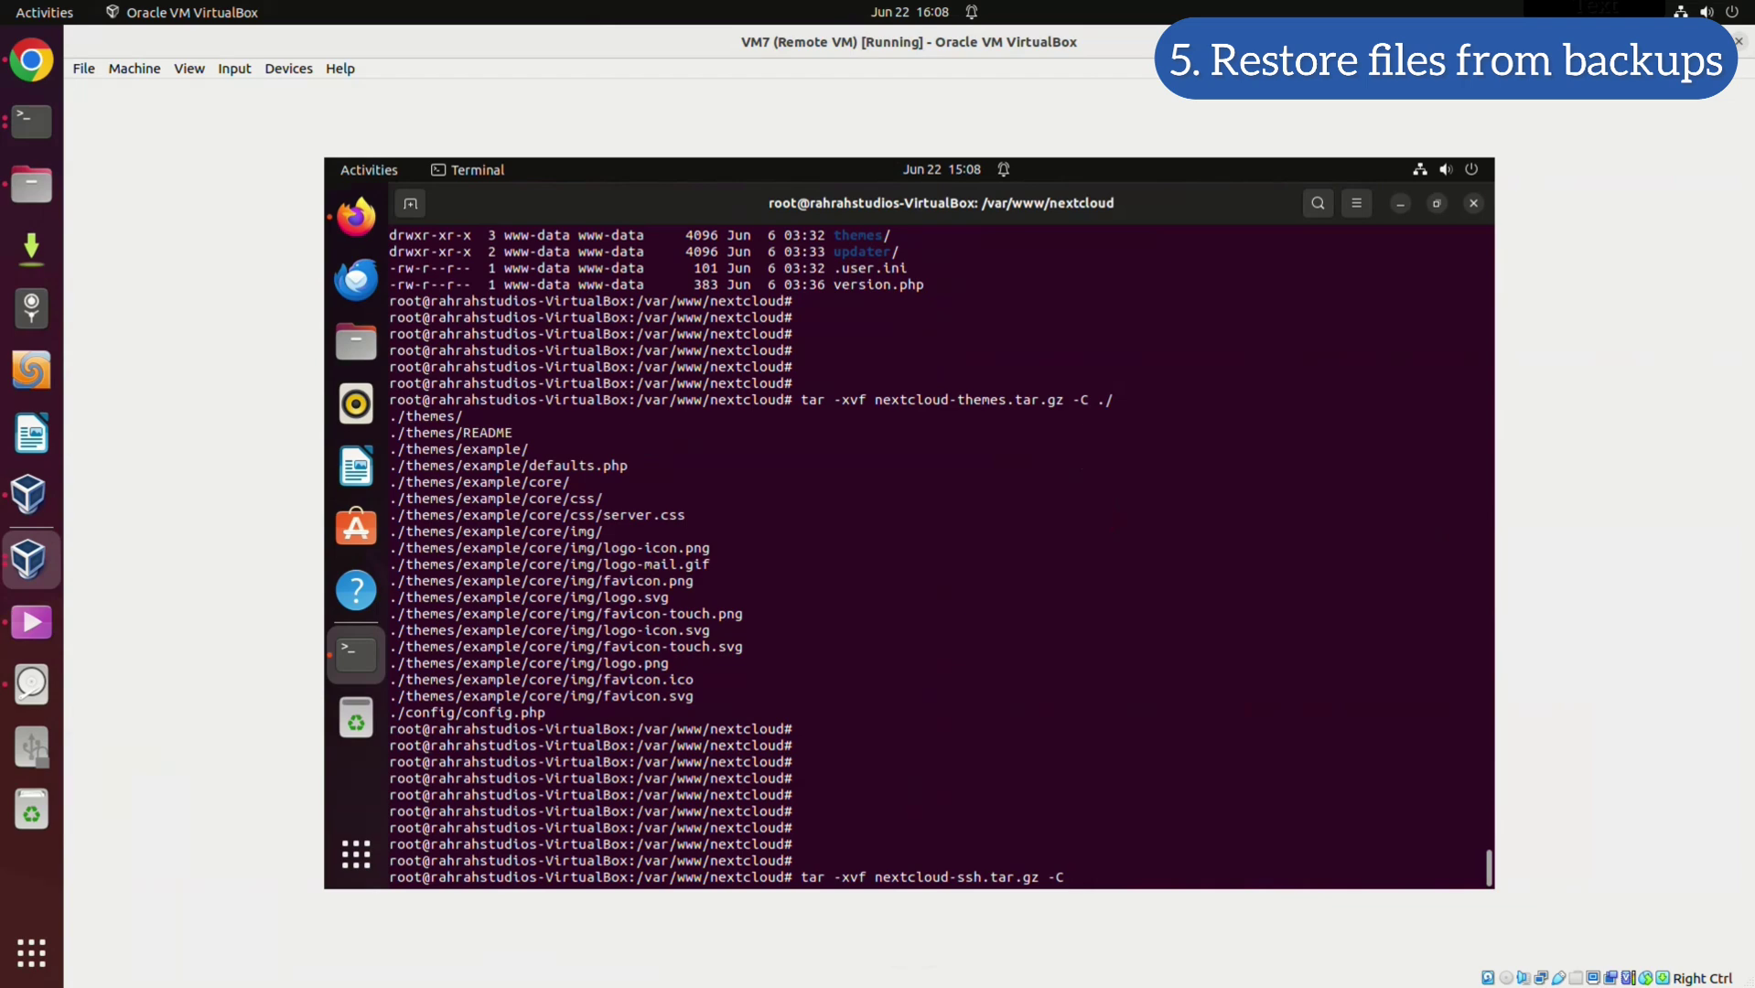
type("/etc/ssh")
key("Return")
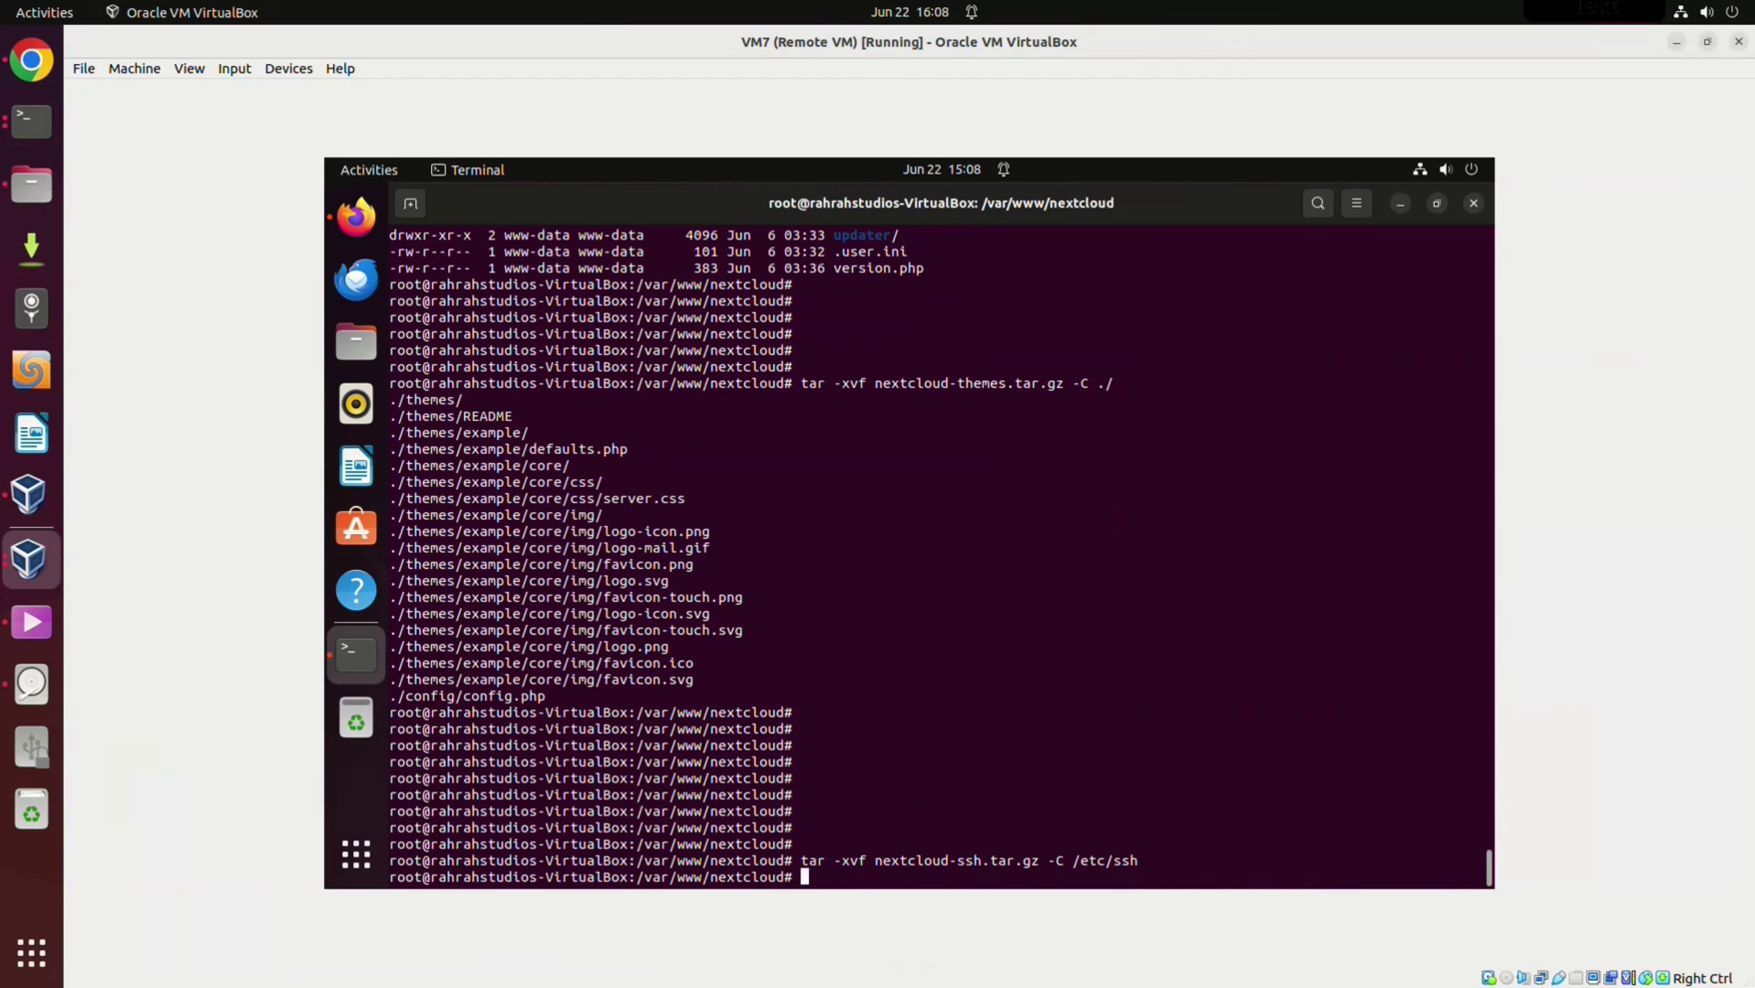
type("clear")
key("Return")
Try dropping the nextcloud database via mysql -e "DROP DATABASE nextcloud", which fails with ERROR 1049
type("mysql")
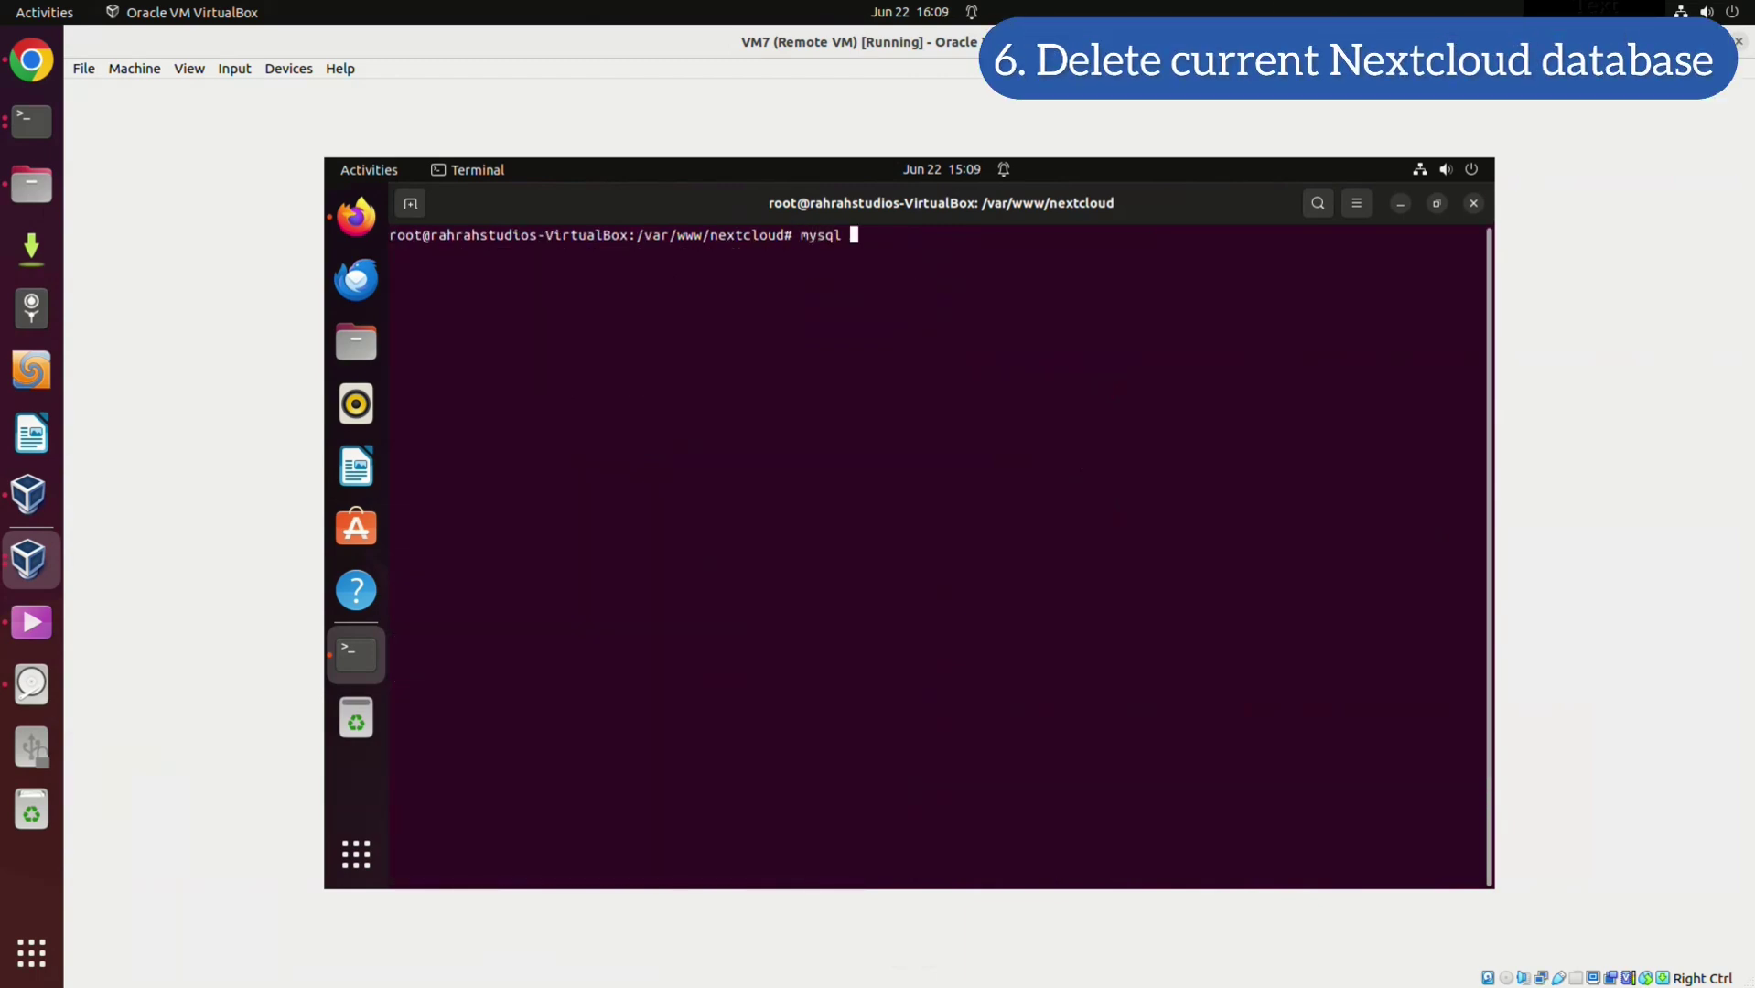
type(" -p password -e \"dROP DATABASE")
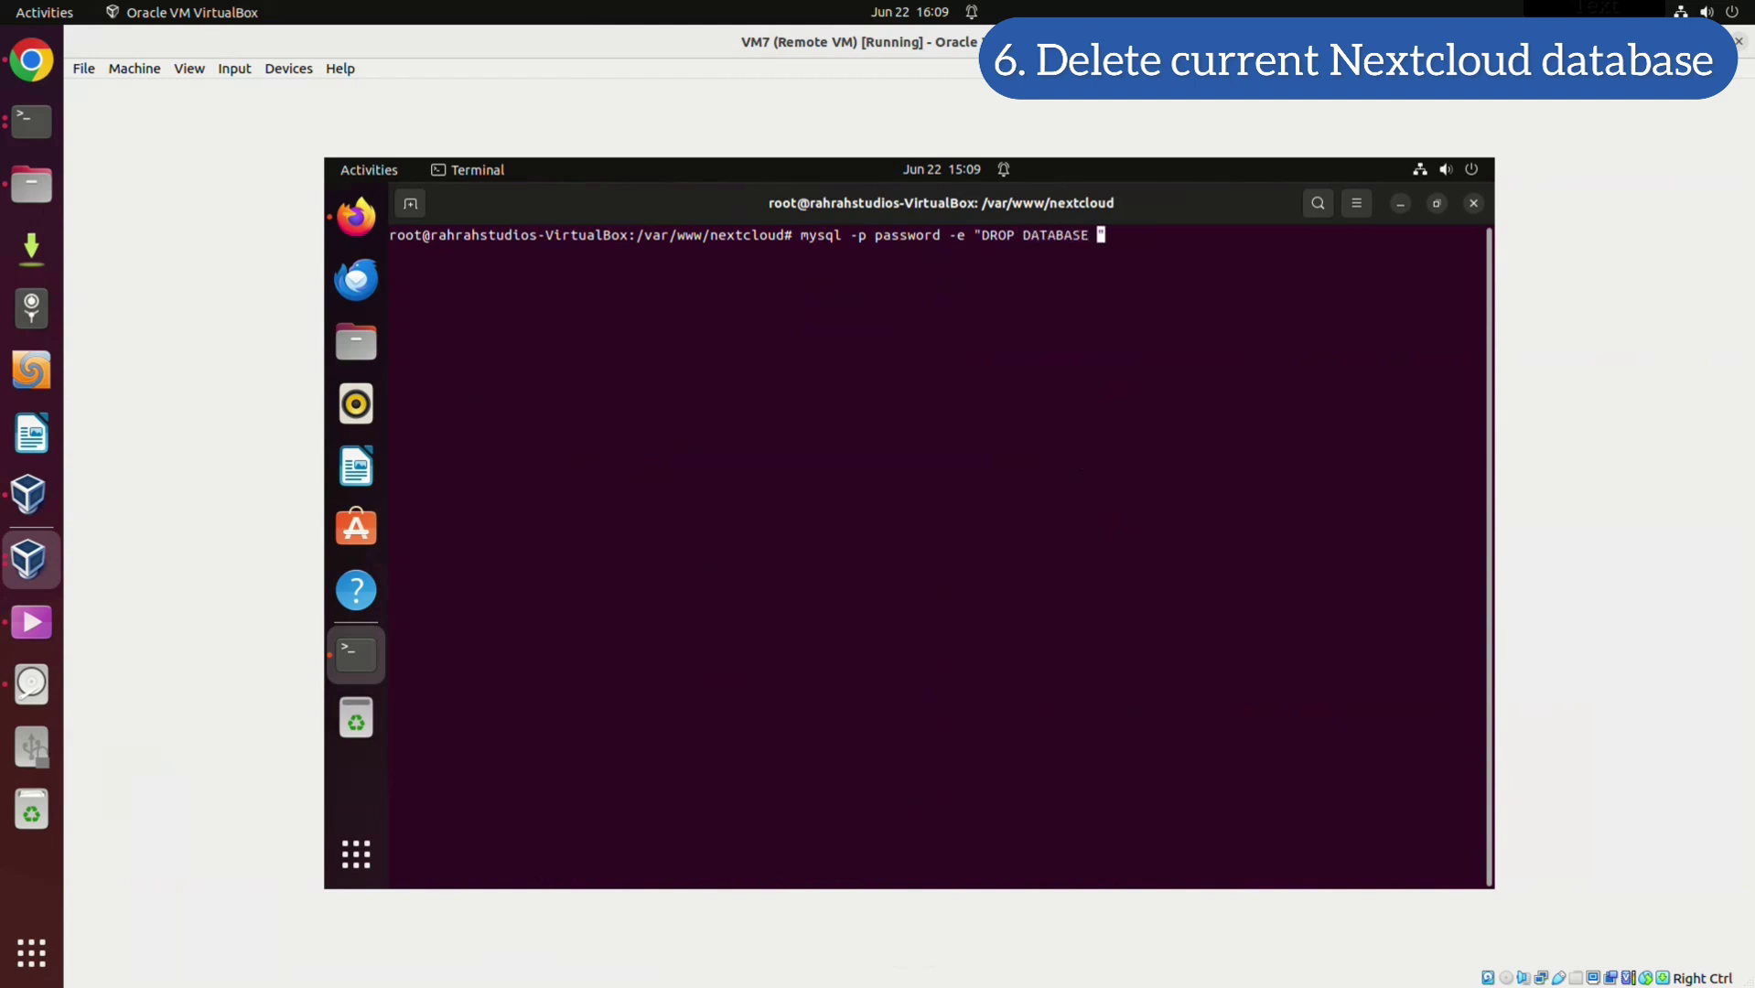
type(" nextcloud")
key("Right")
key("Return")
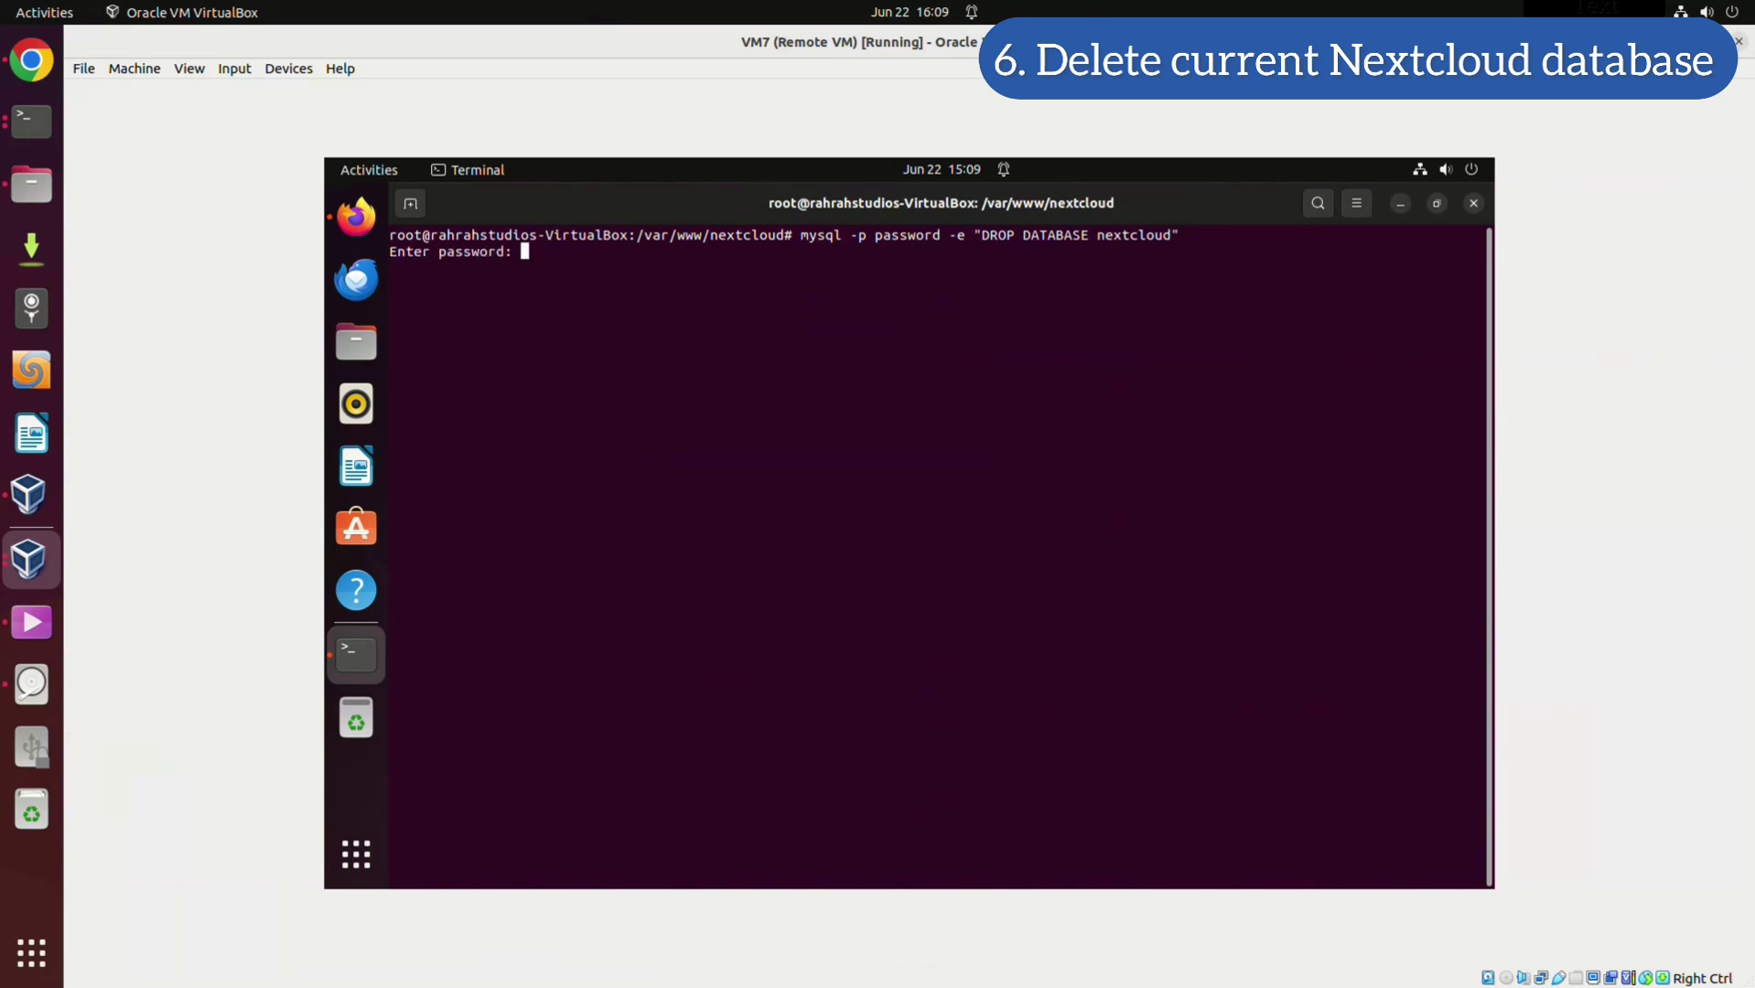
key("Return")
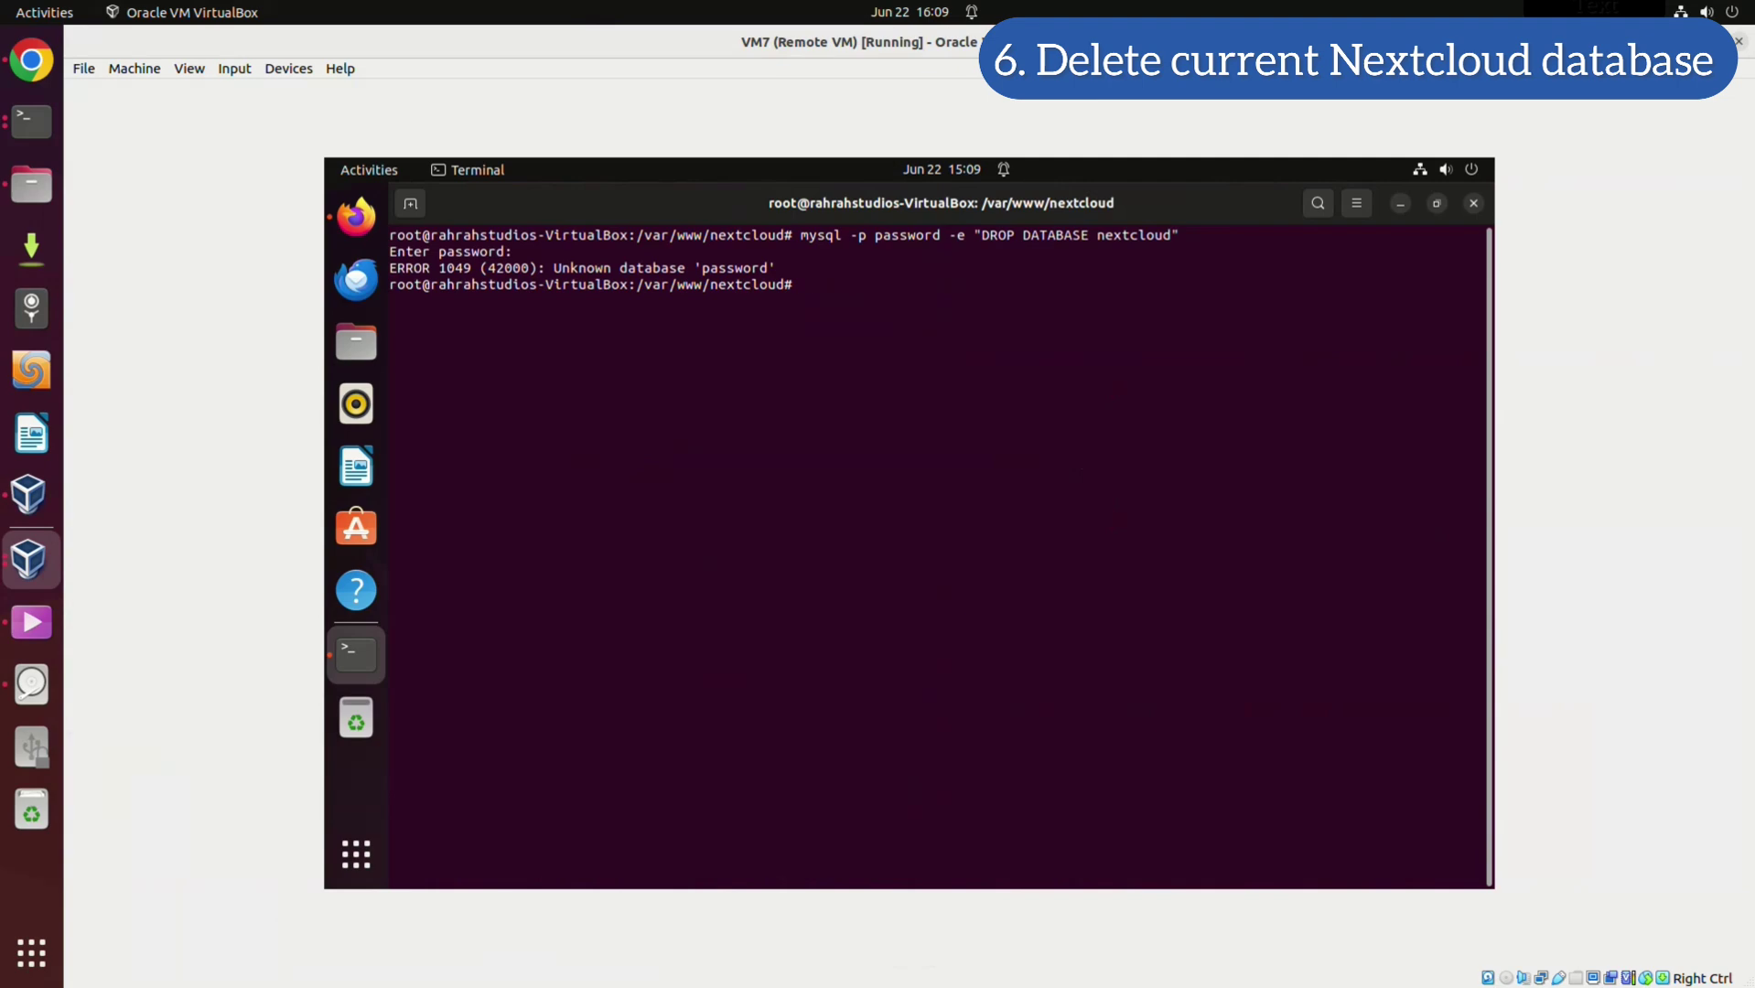
type("mysql -u root -p")
Log into MySQL as root, show databases, run DROP DATABASE nextcloud; and exit
key("Return")
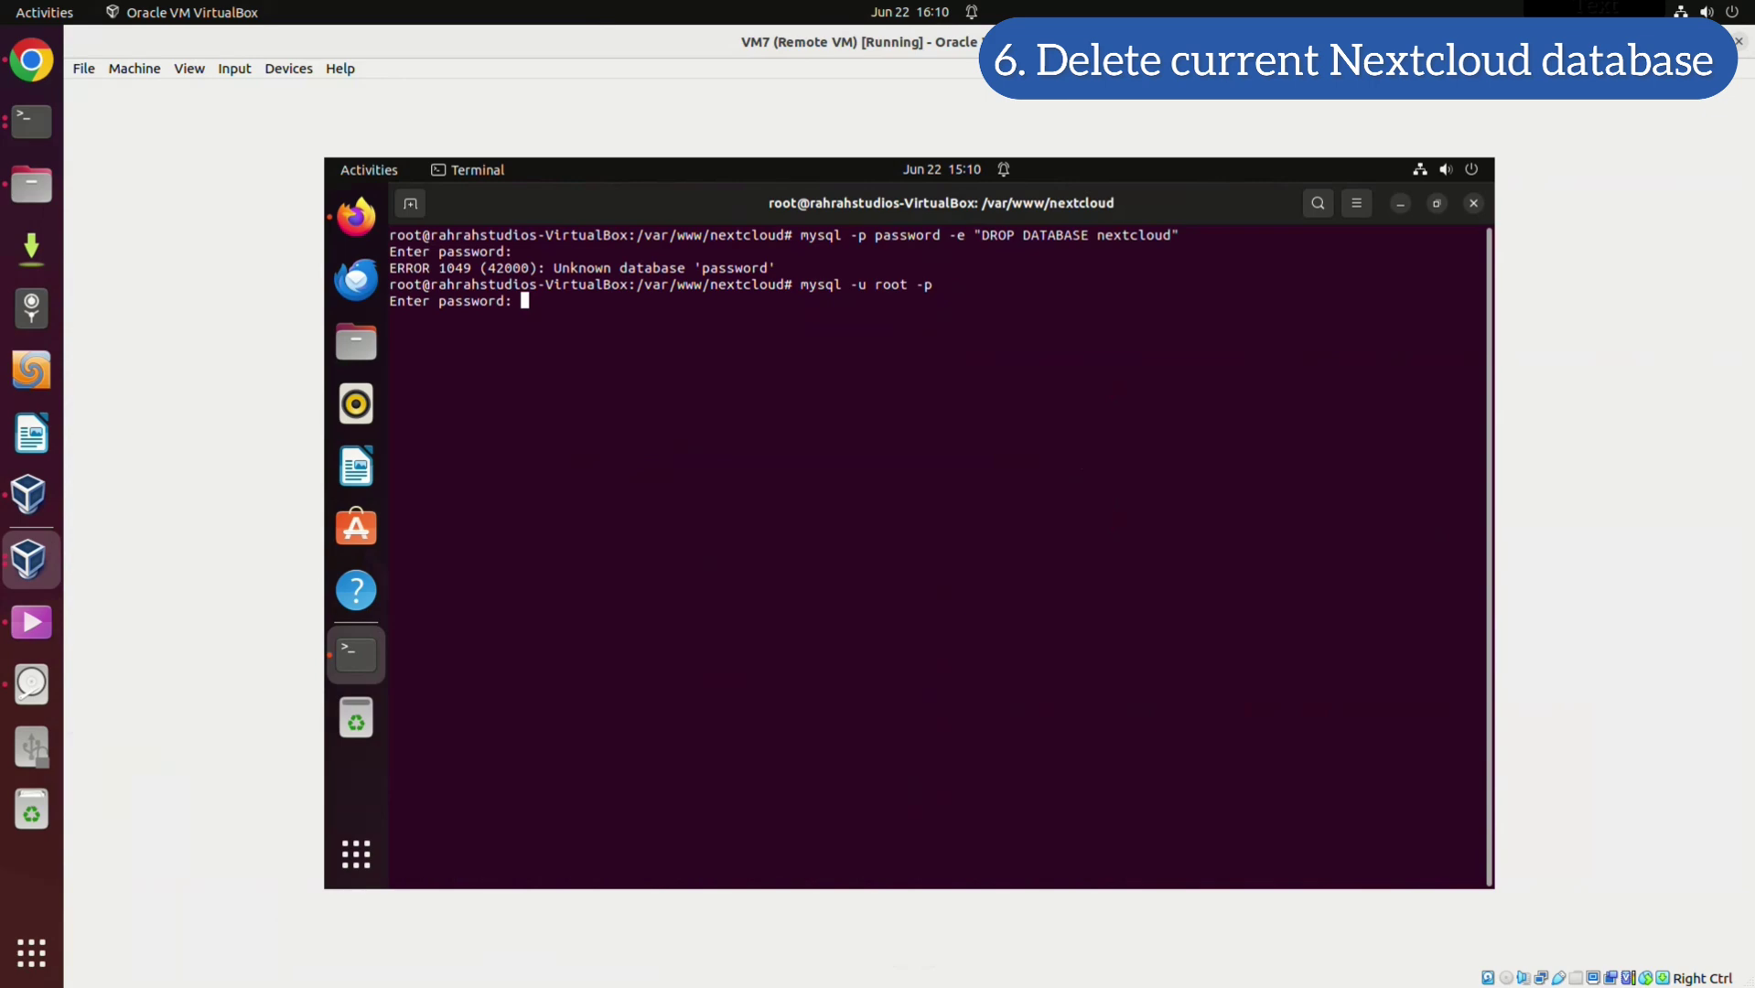
key("Return")
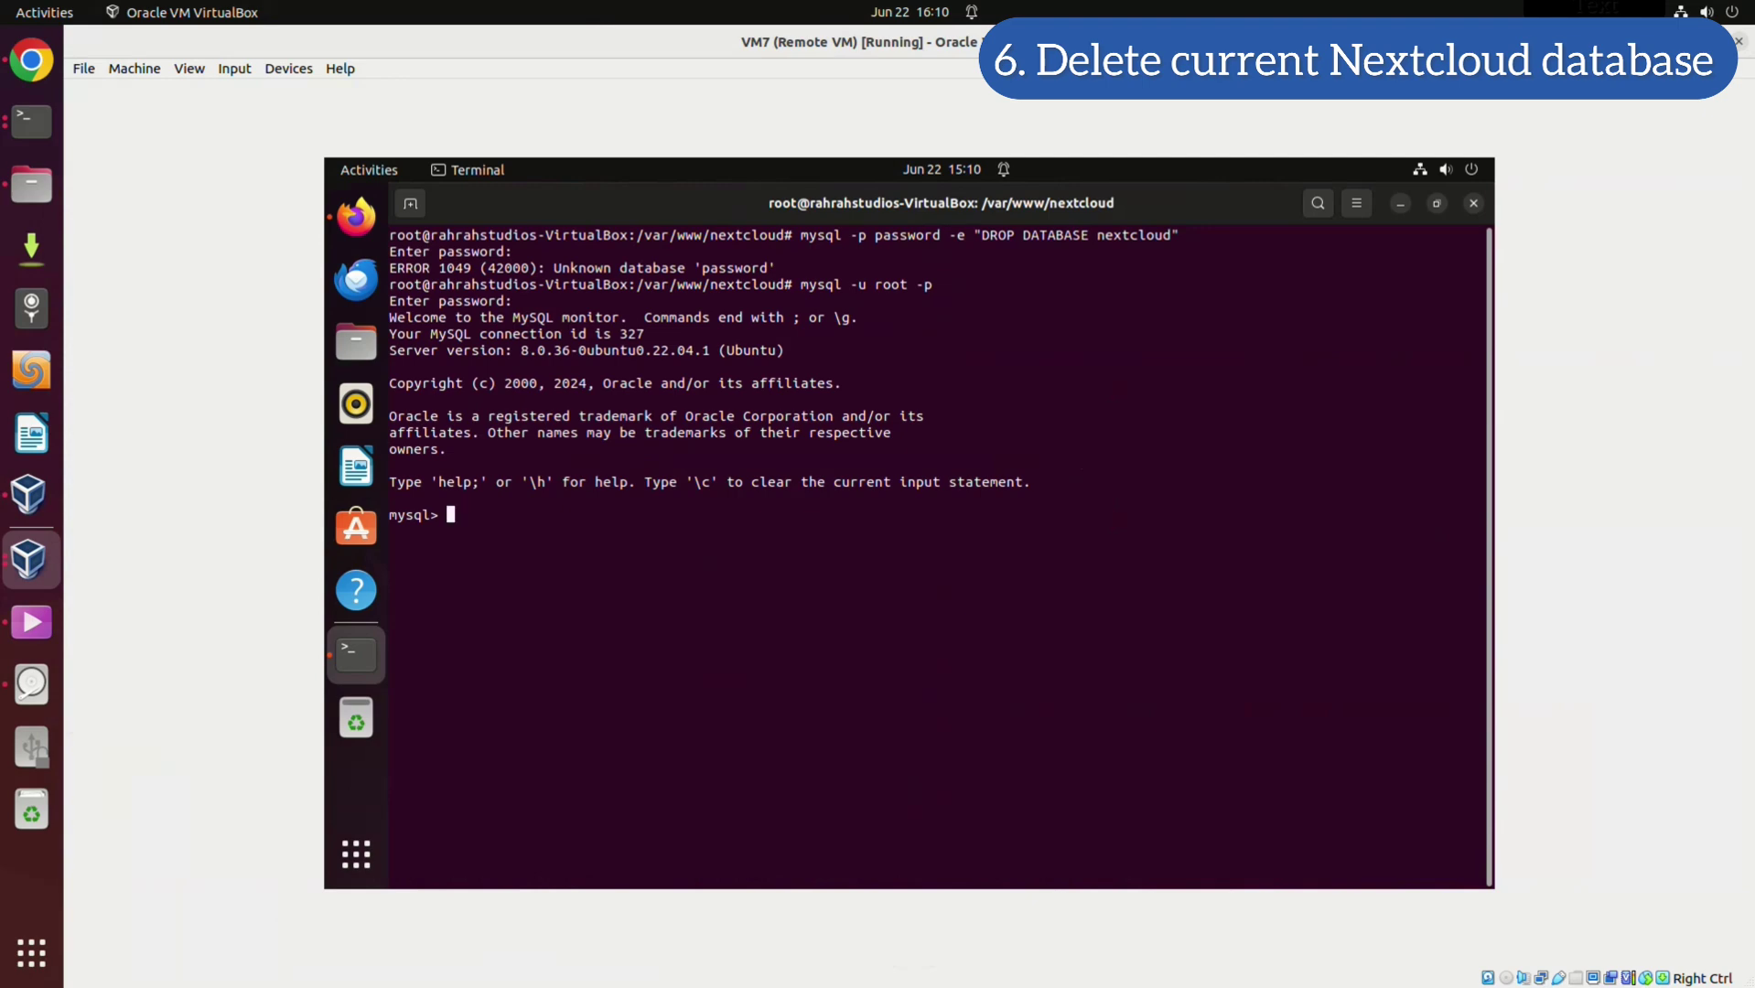
type("show databases;")
key("Return")
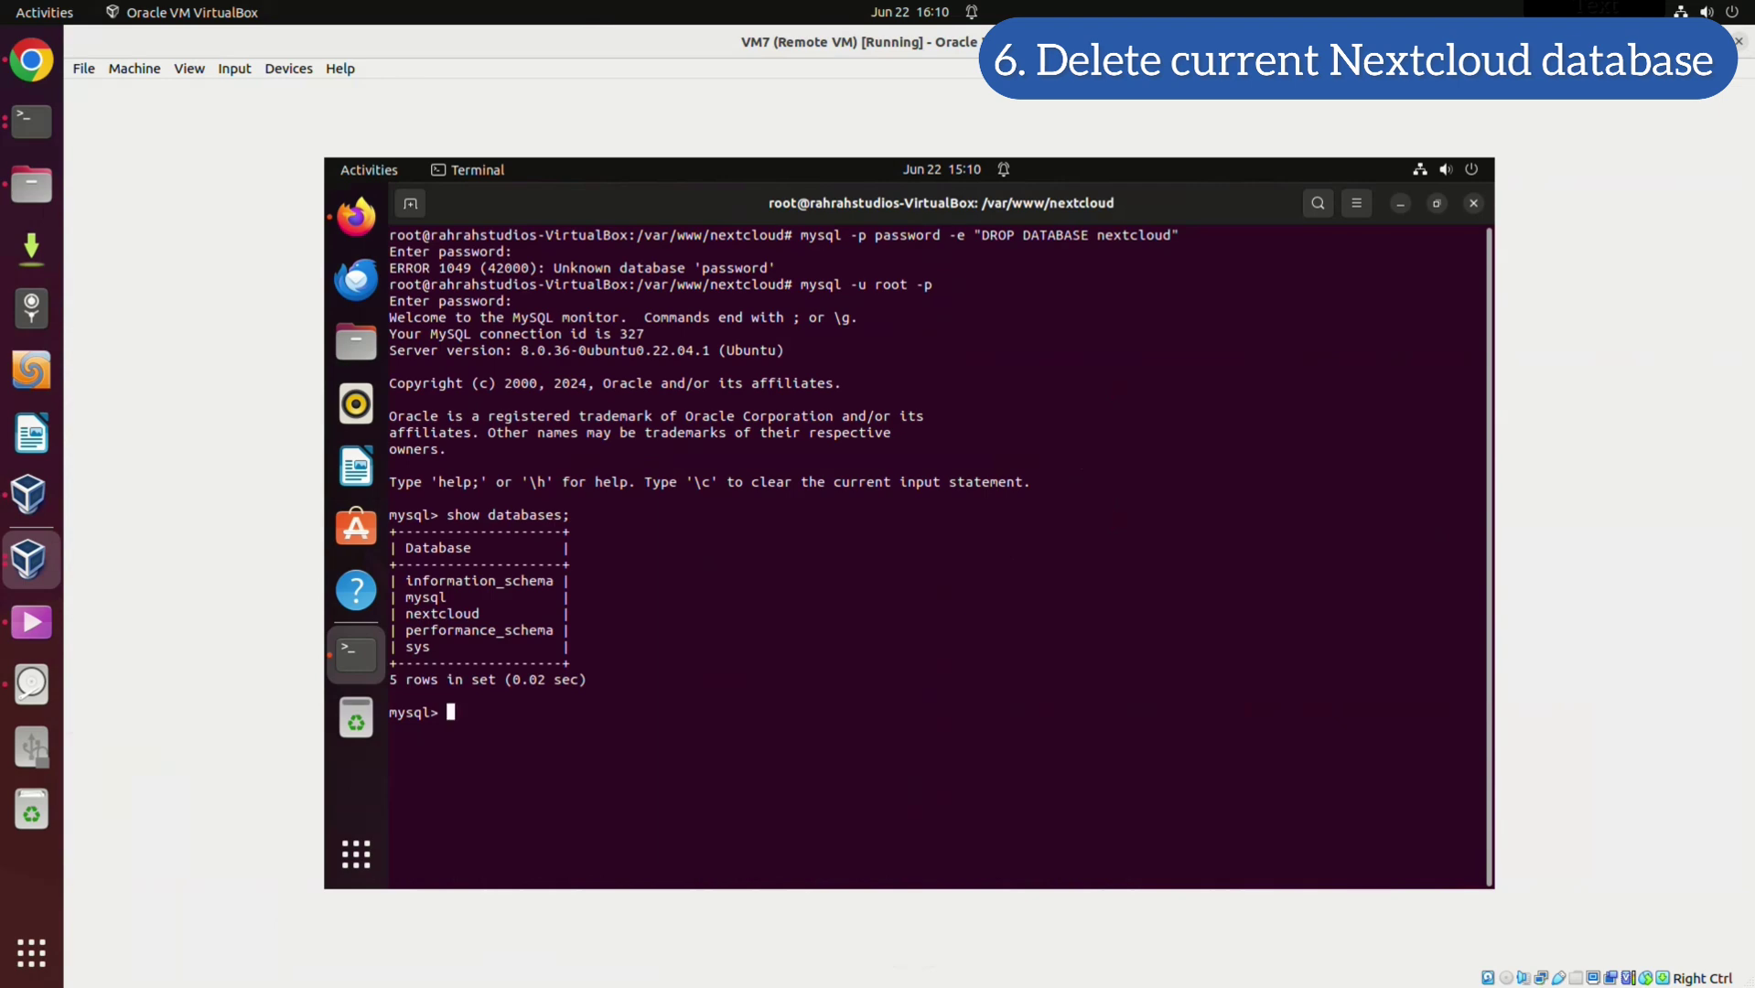
type("DROP DATABASE nextcloud;")
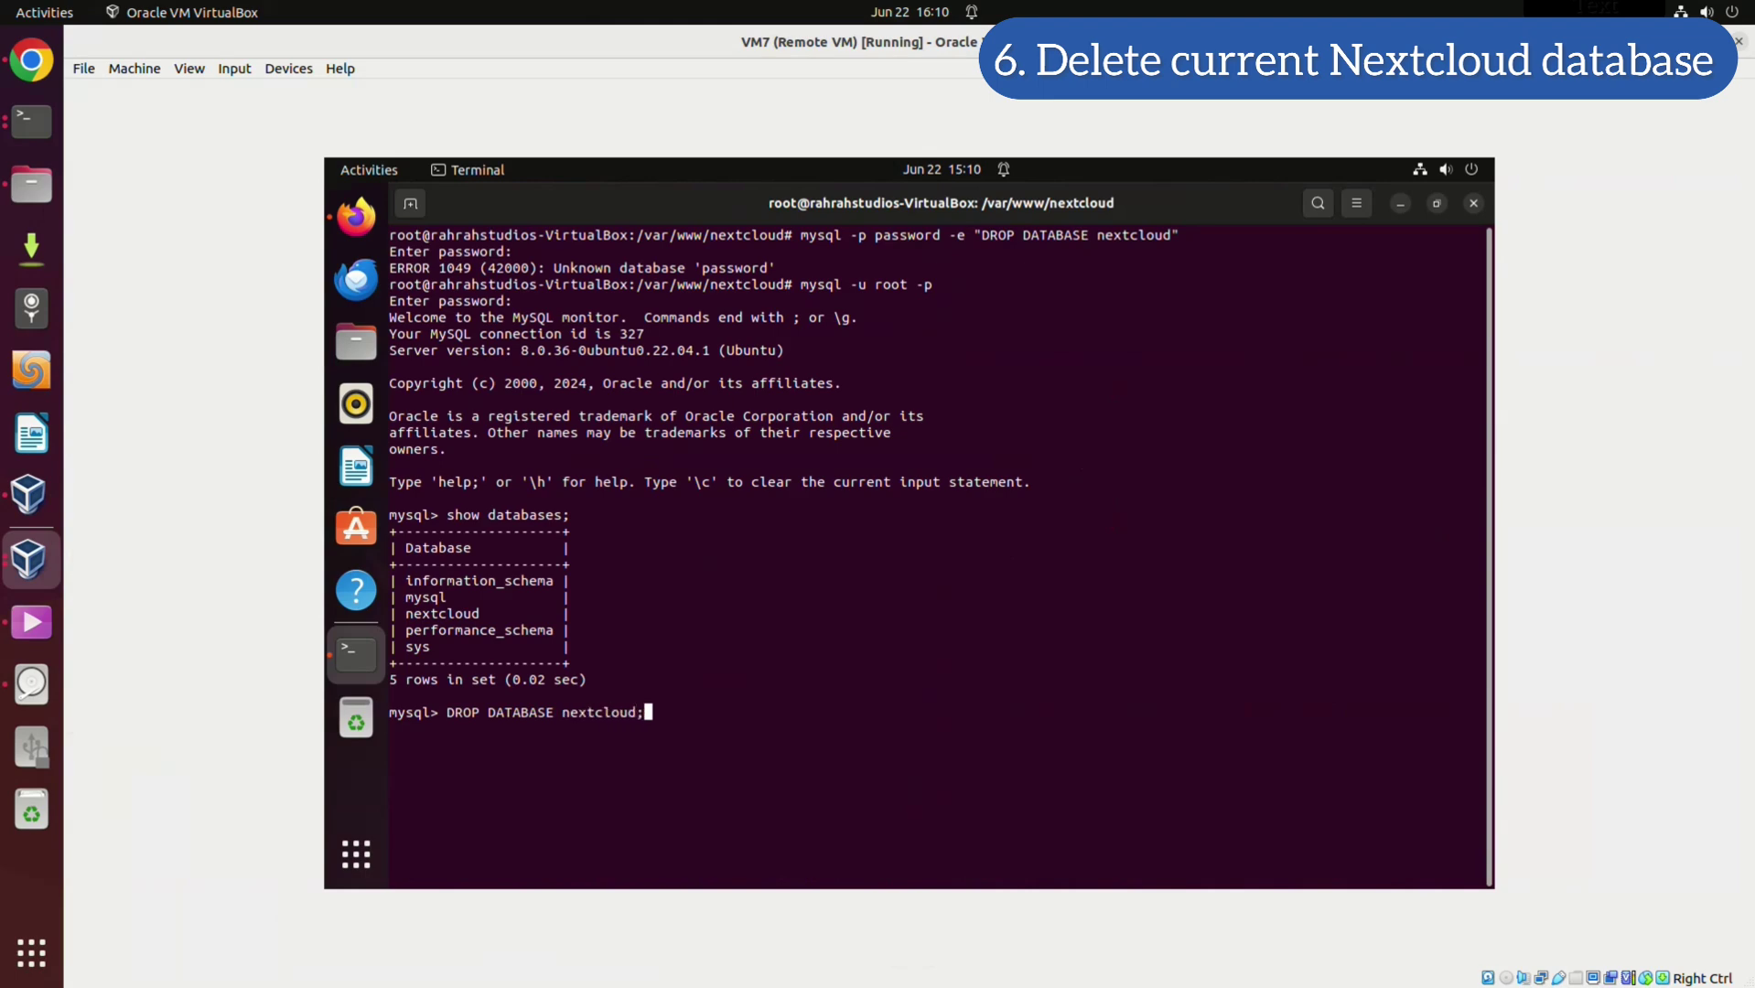
key("Return")
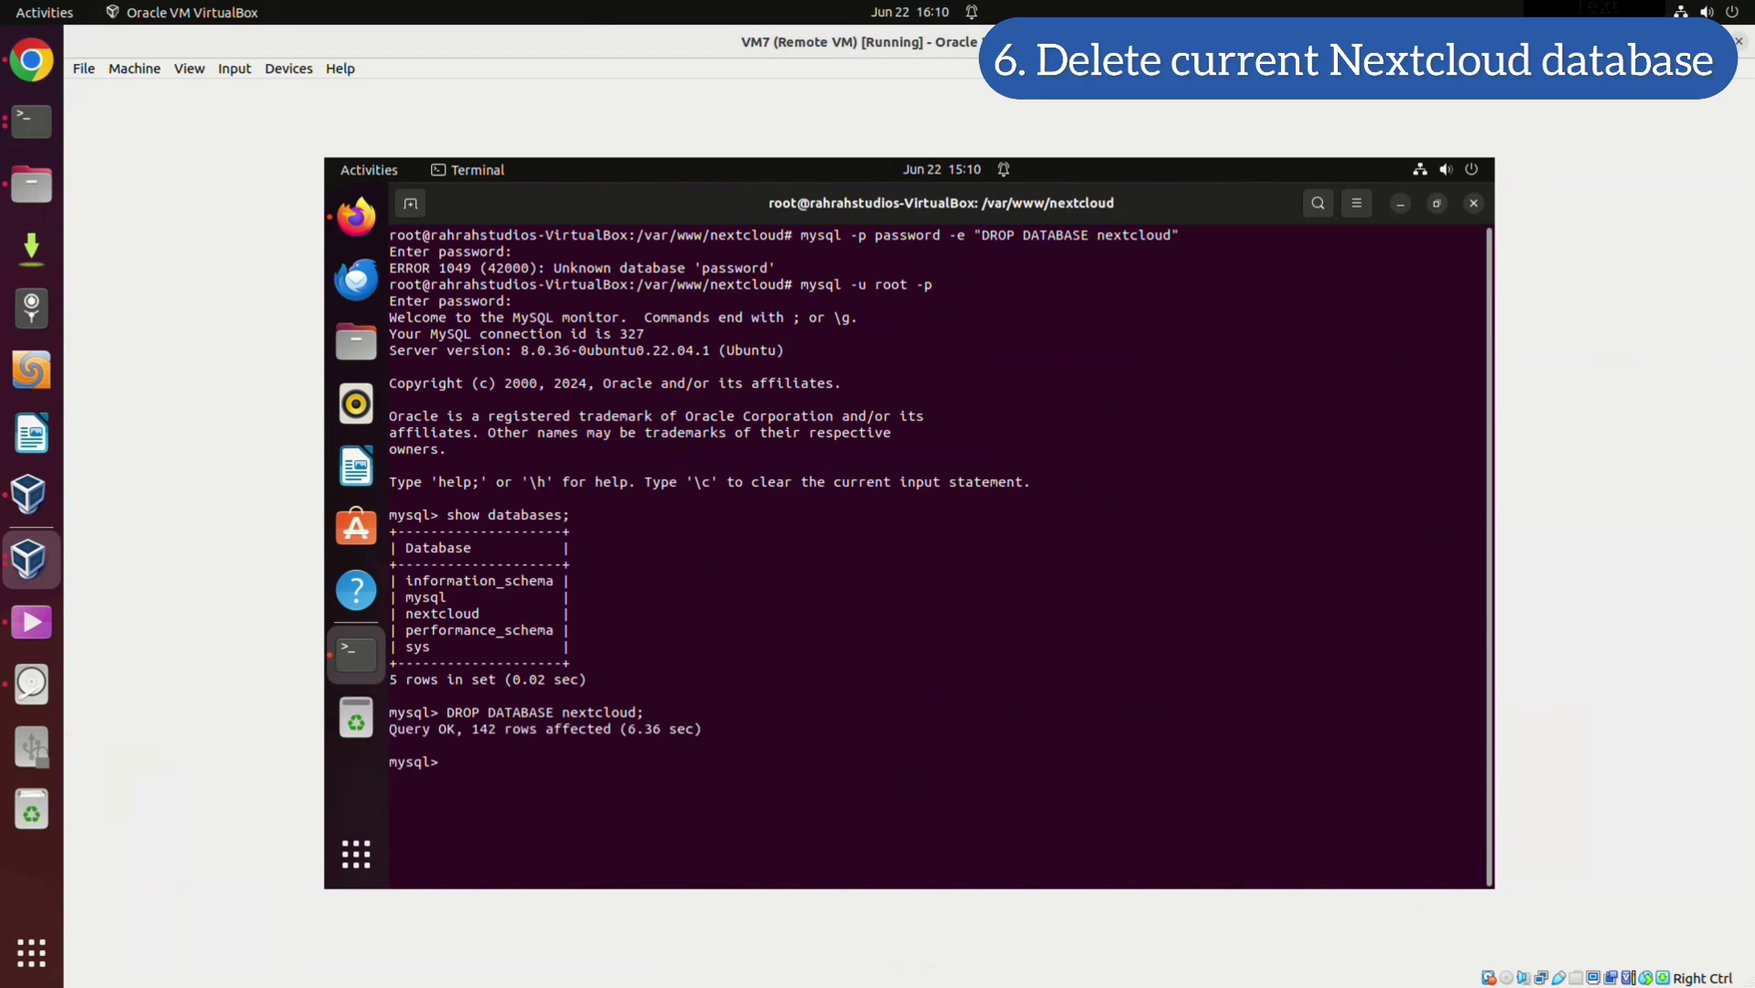
type("exit")
key("Return")
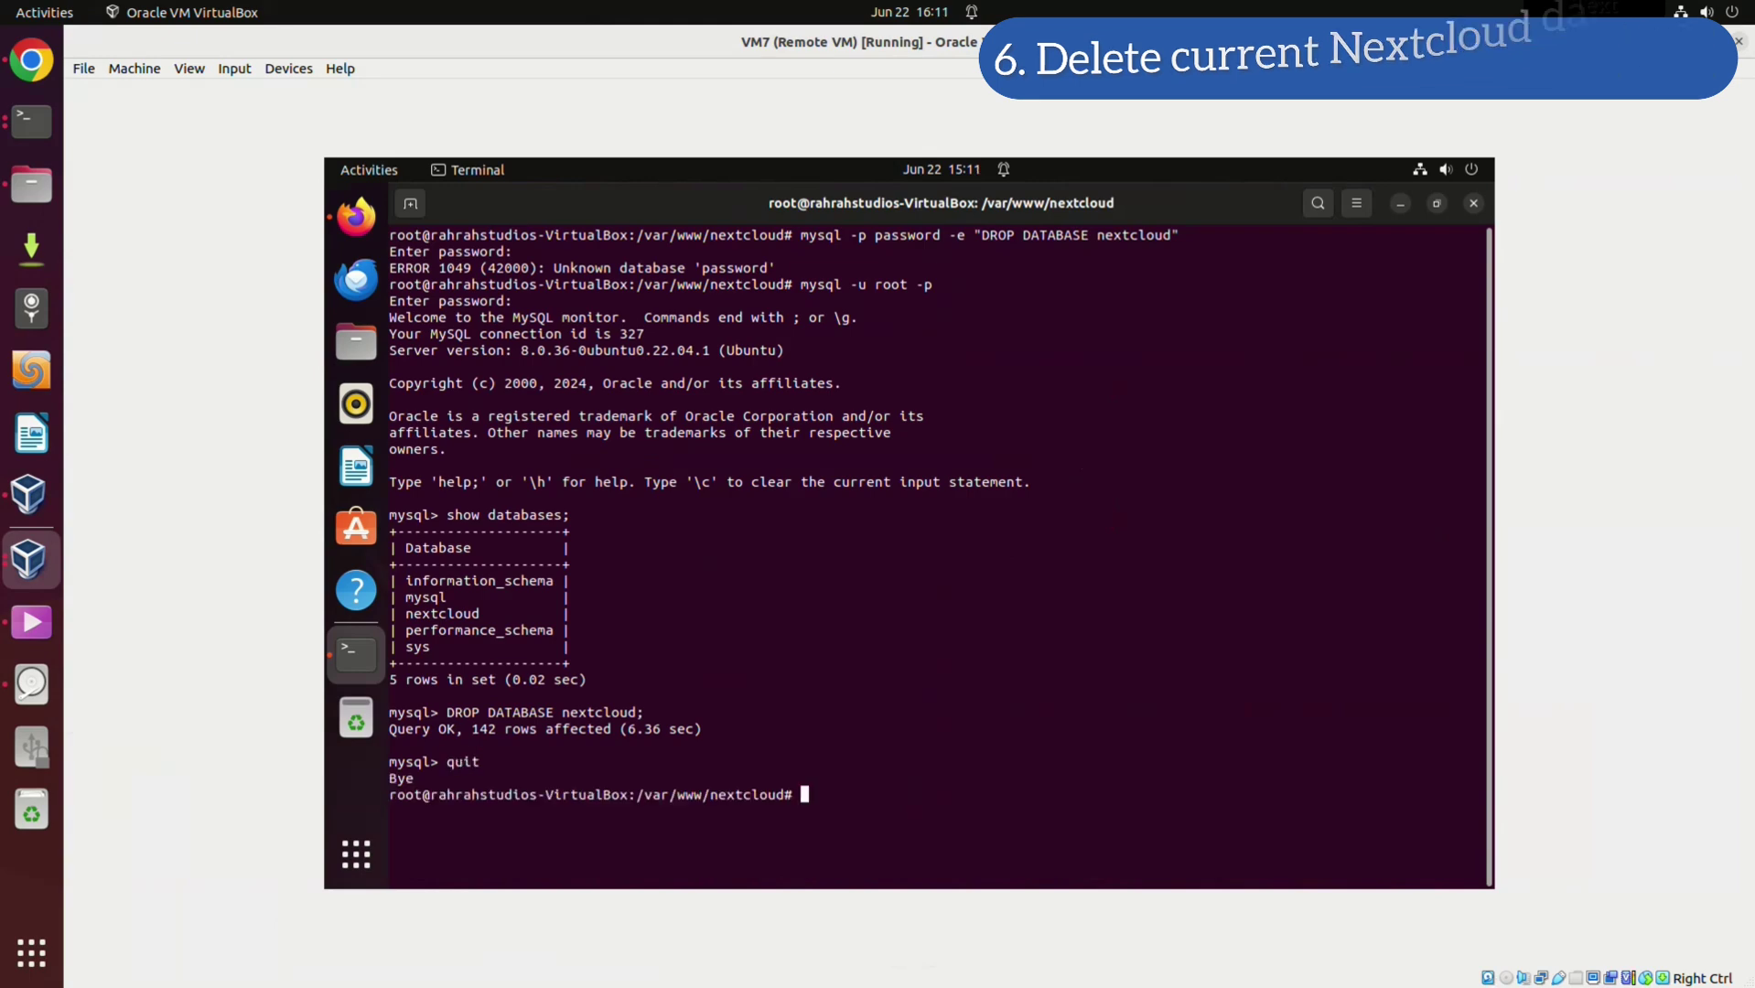
Log into MySQL as root, run CREATE DATABASE nextcloud;, confirm with show databases;, then quit
type("m")
type("ysql ")
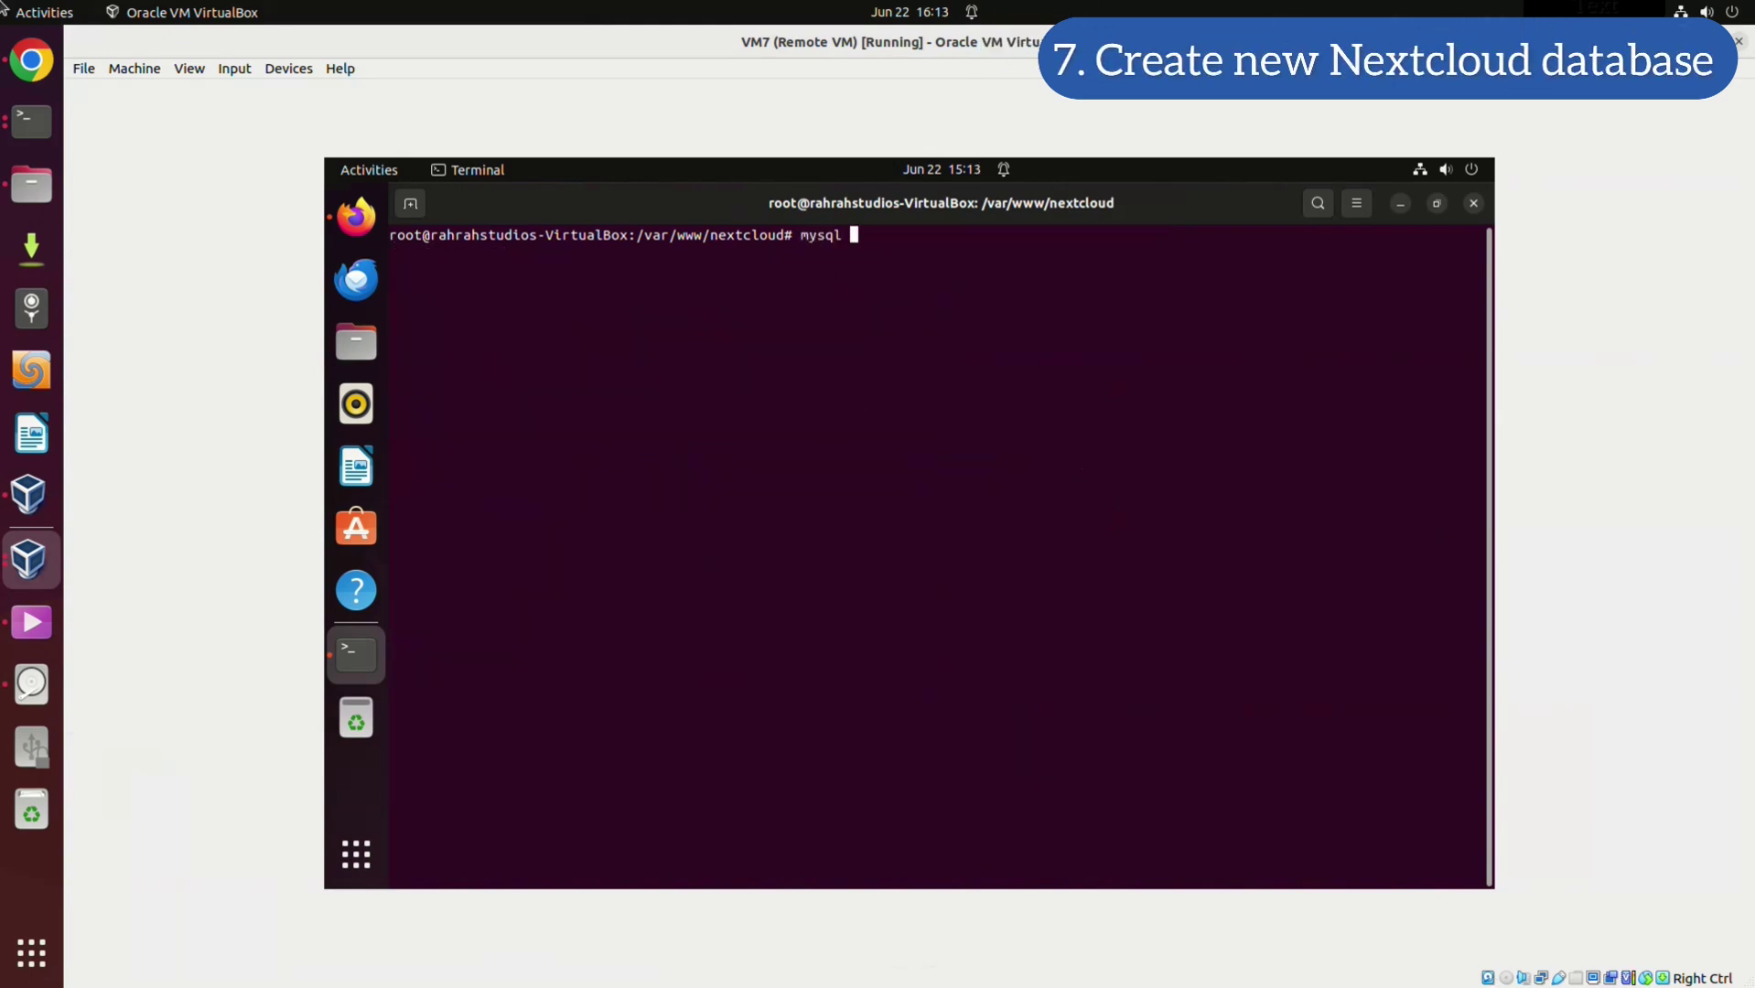
type("-u root -p")
key("Return")
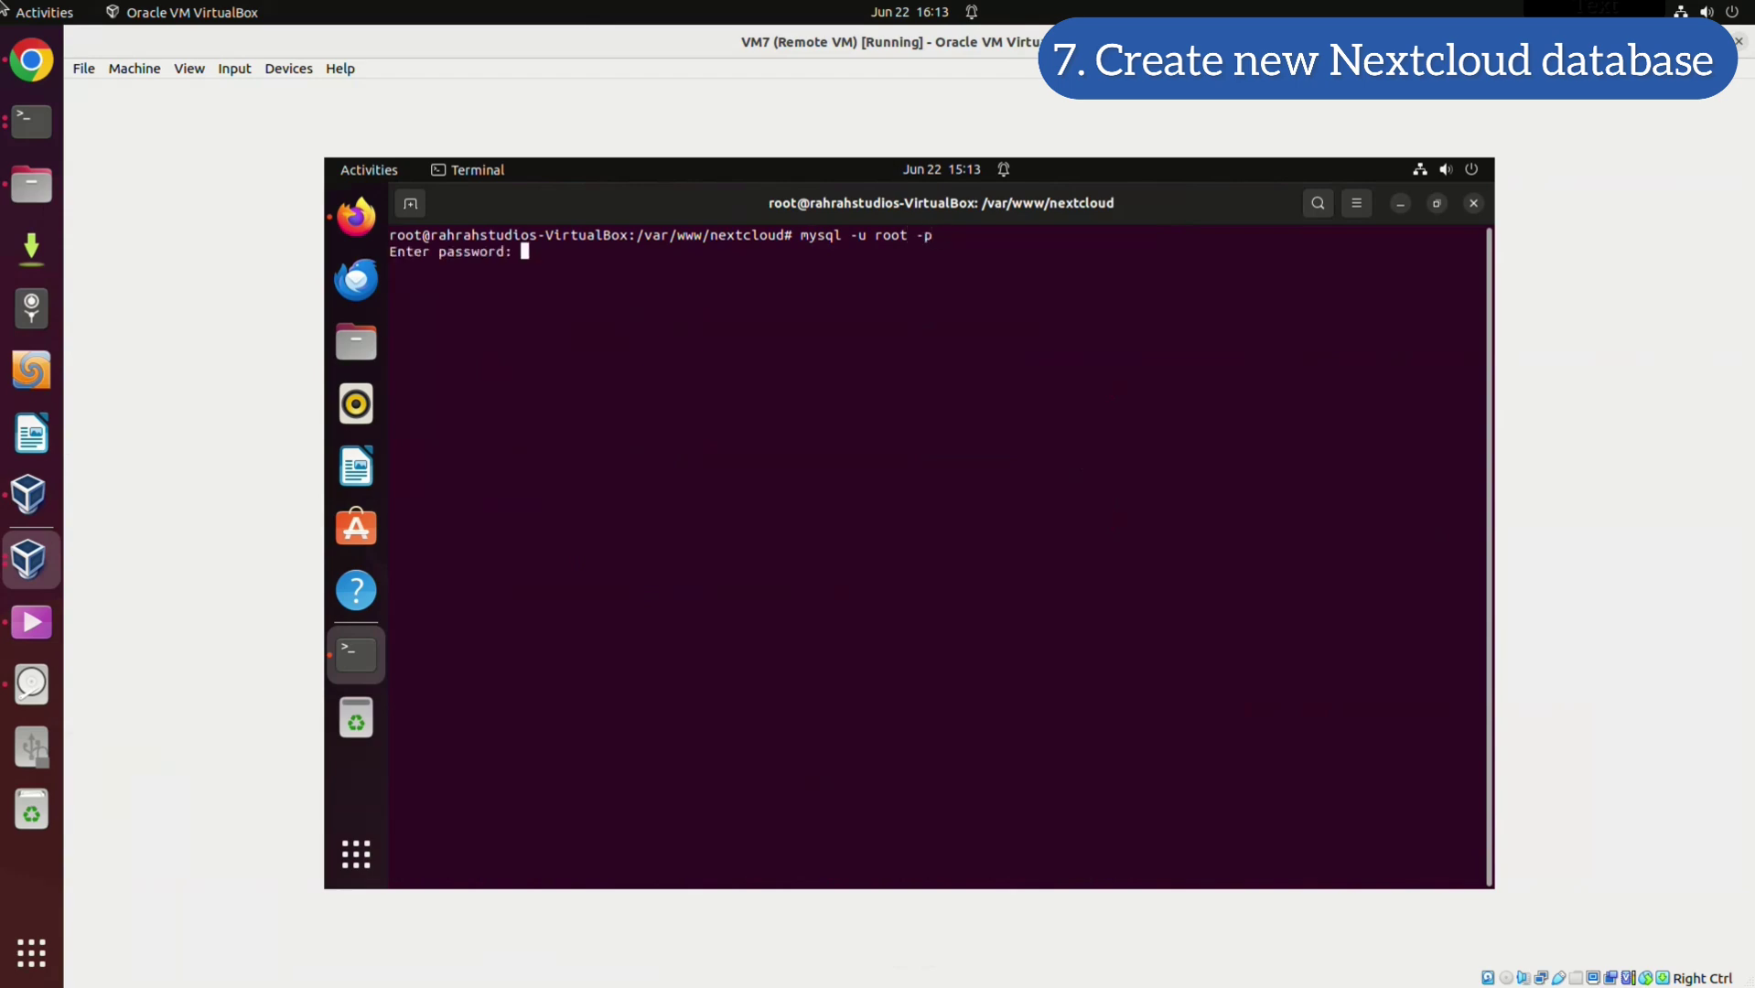
key("Return")
type("CREATE D")
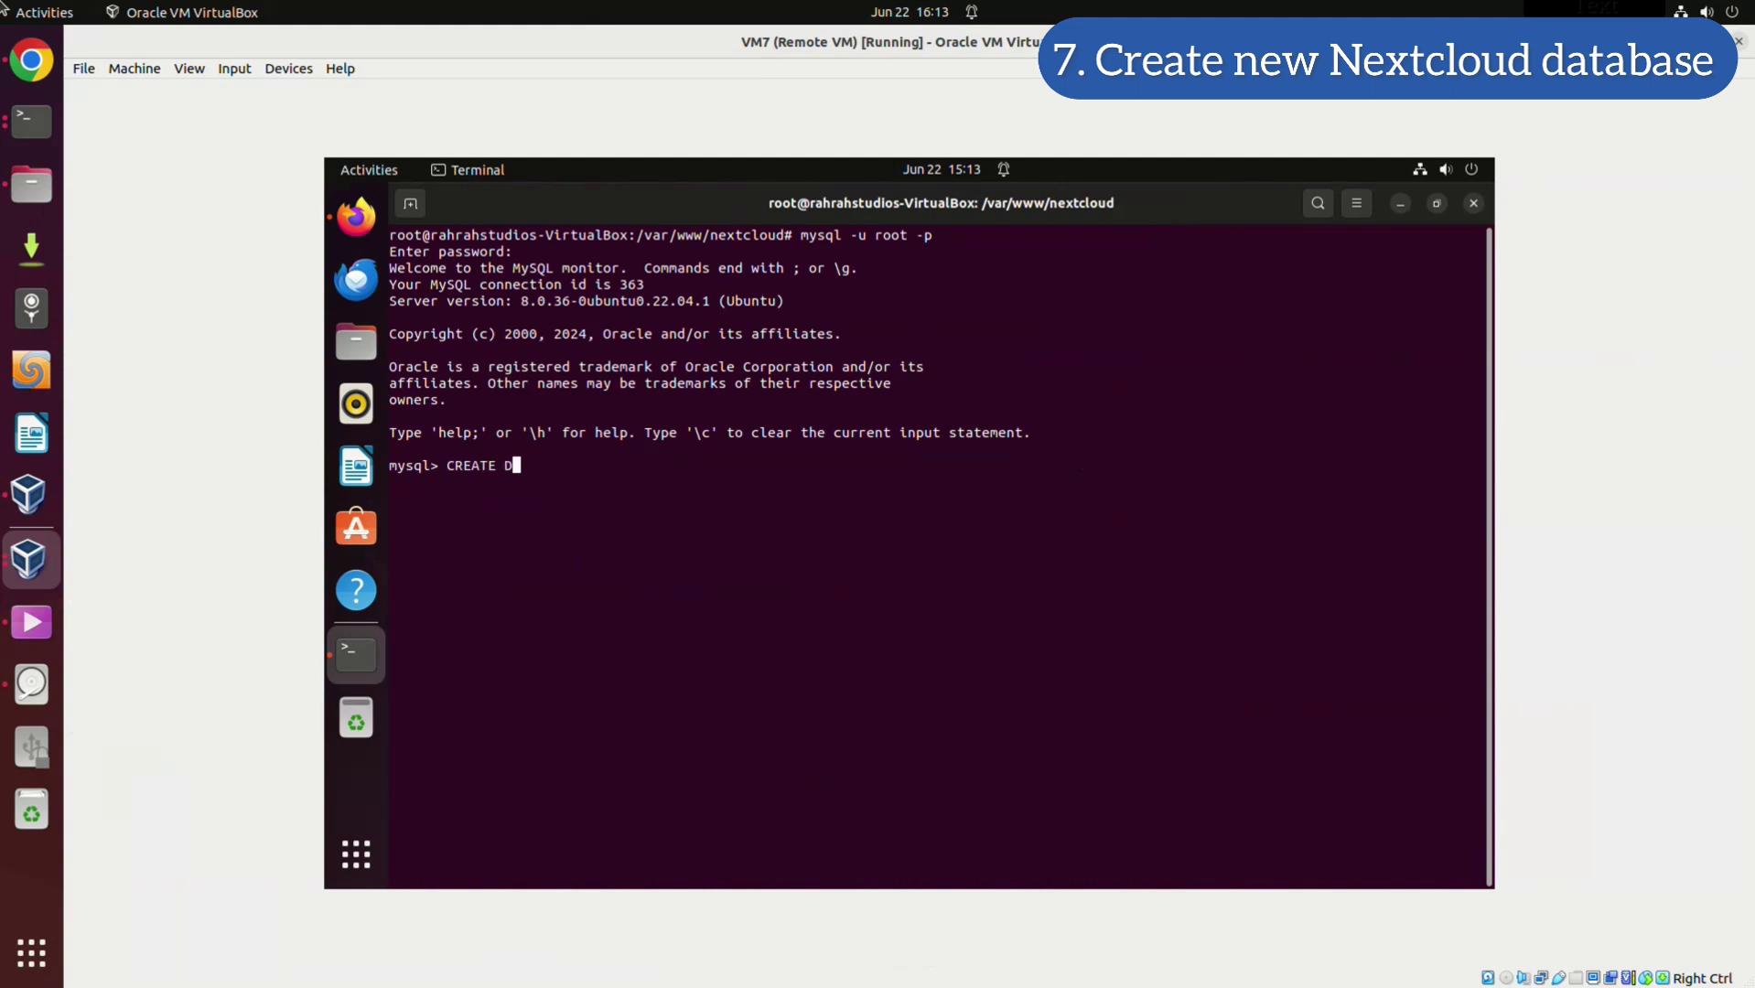
type("ATABASE nextcloud;")
key("Return")
type("CREA")
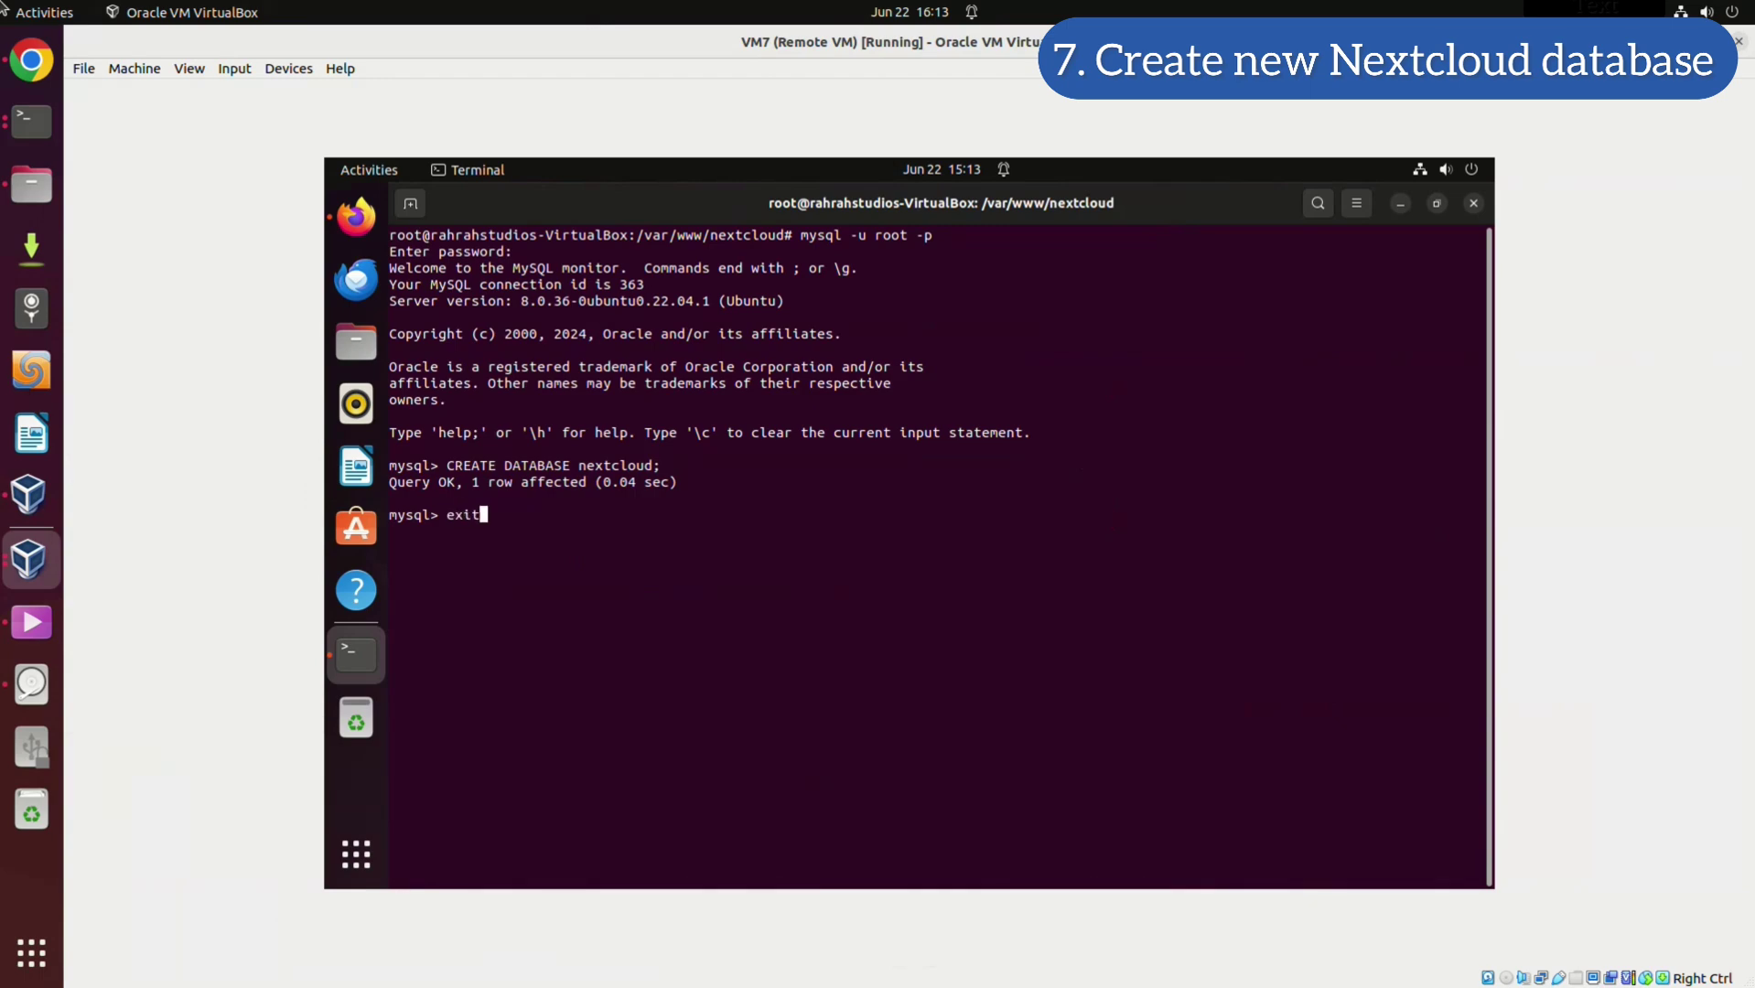
key("BackSpace")
key("BackSpace")
key("BackSpace")
key("BackSpace")
type("show databases;")
key("Return")
key("Return")
key("Return")
type("quit")
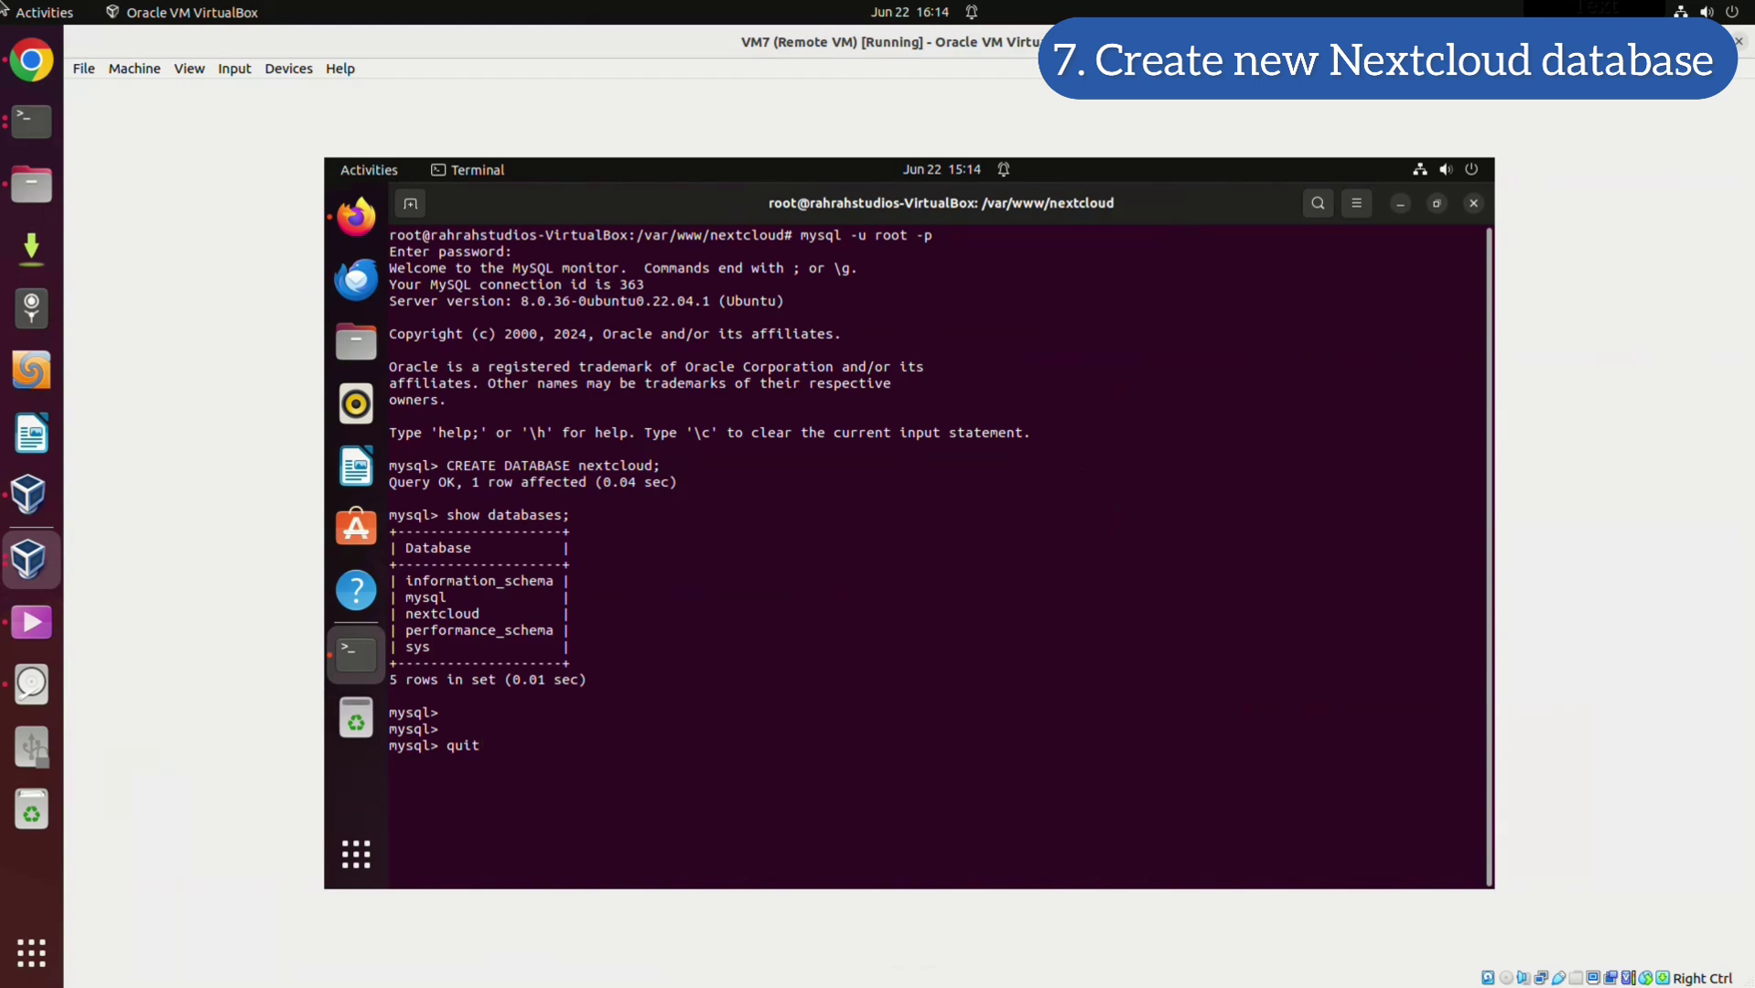
key("Return")
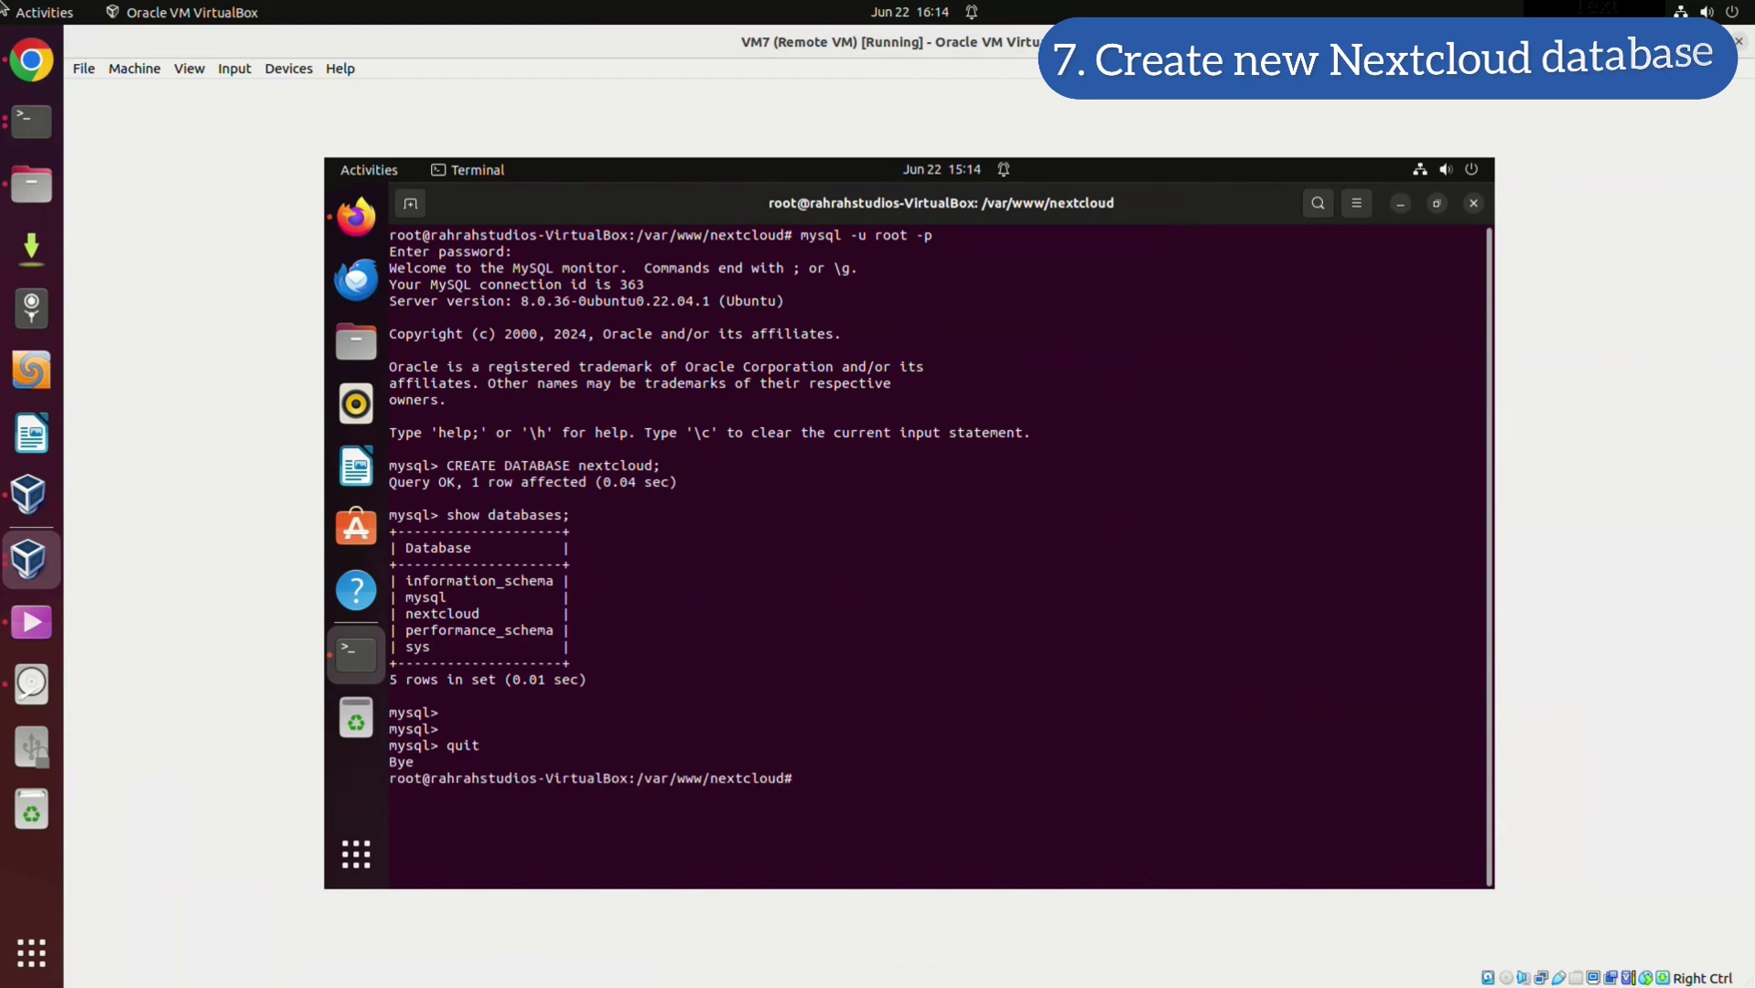
Import the dump with mysql -p nextcloud < nextcloud-database.bak and clear the screen
type("clear")
key("Return")
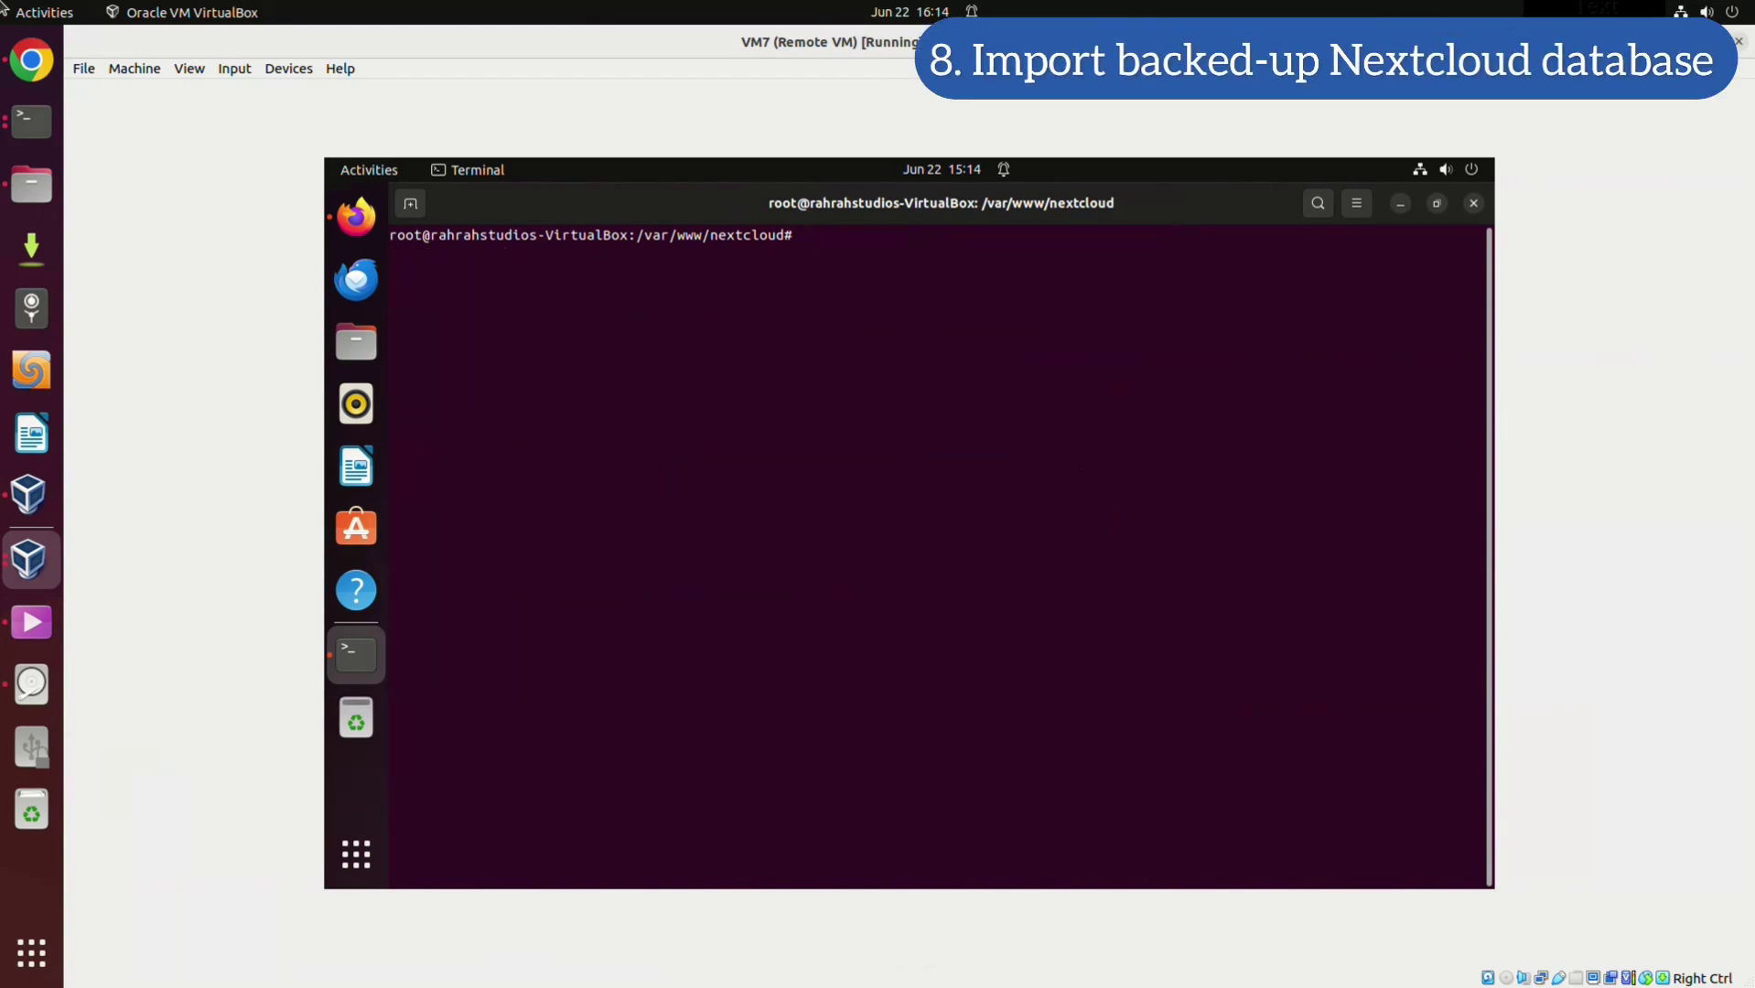
type("mysql -p nextcloud < nextcloud-database.bak")
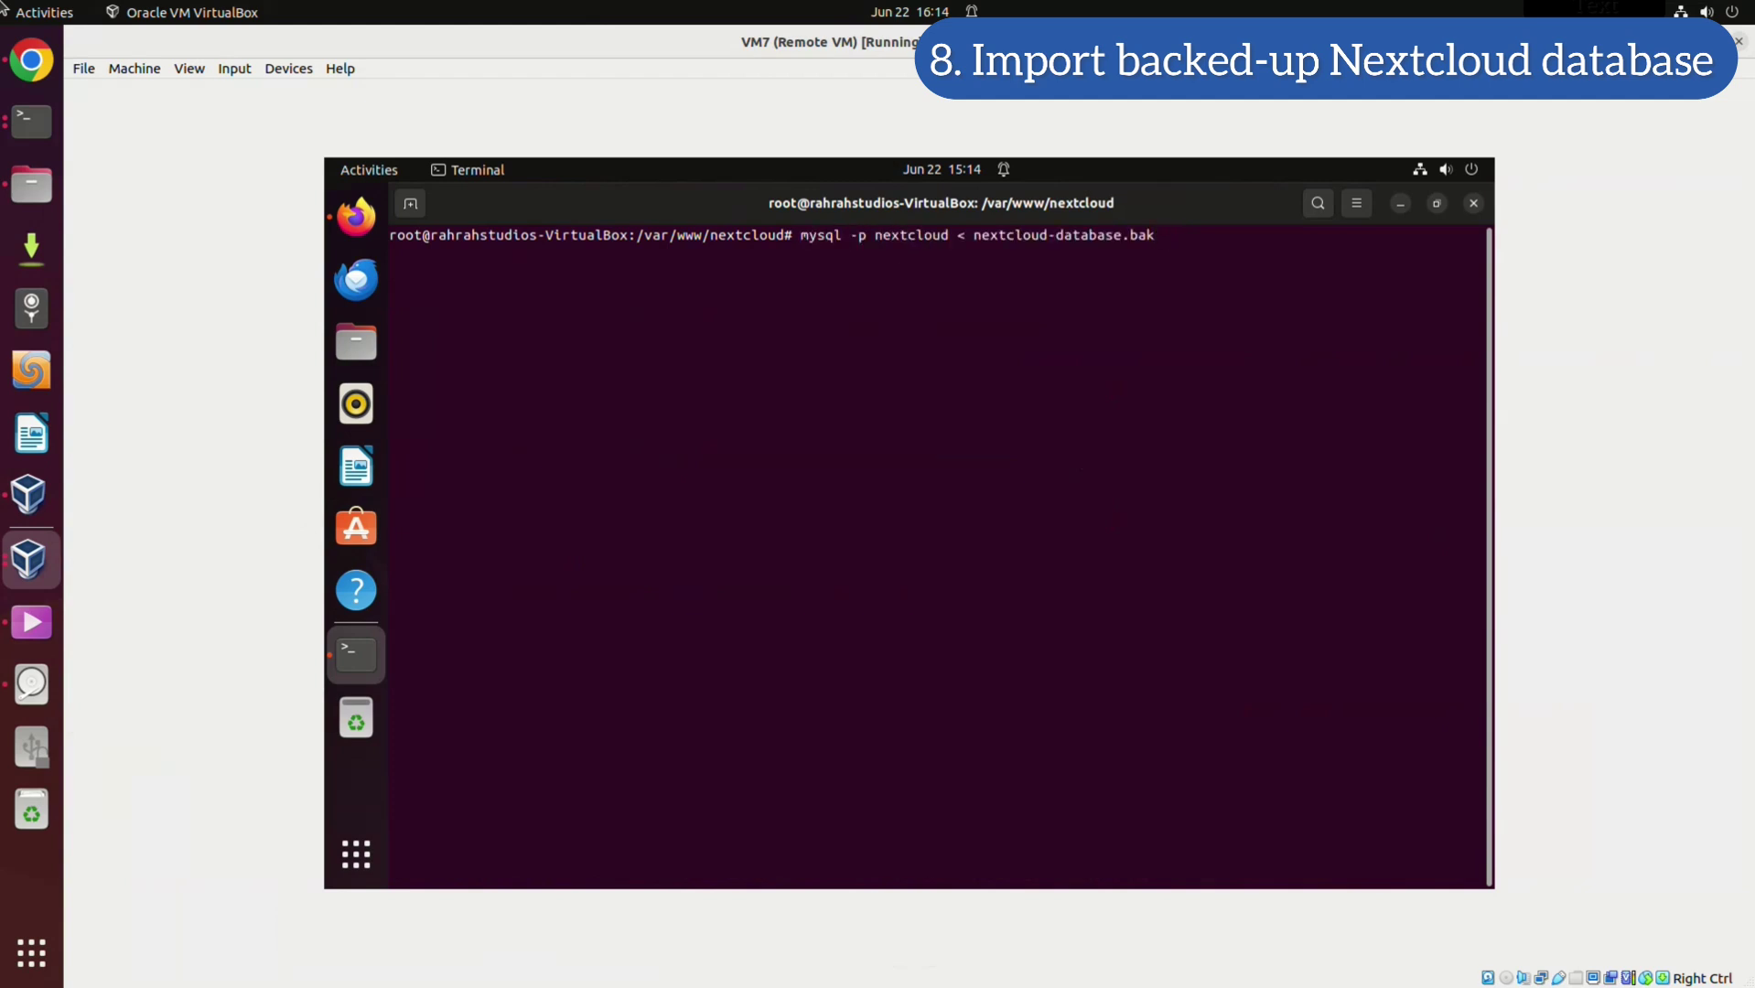
key("Return")
key("Return")
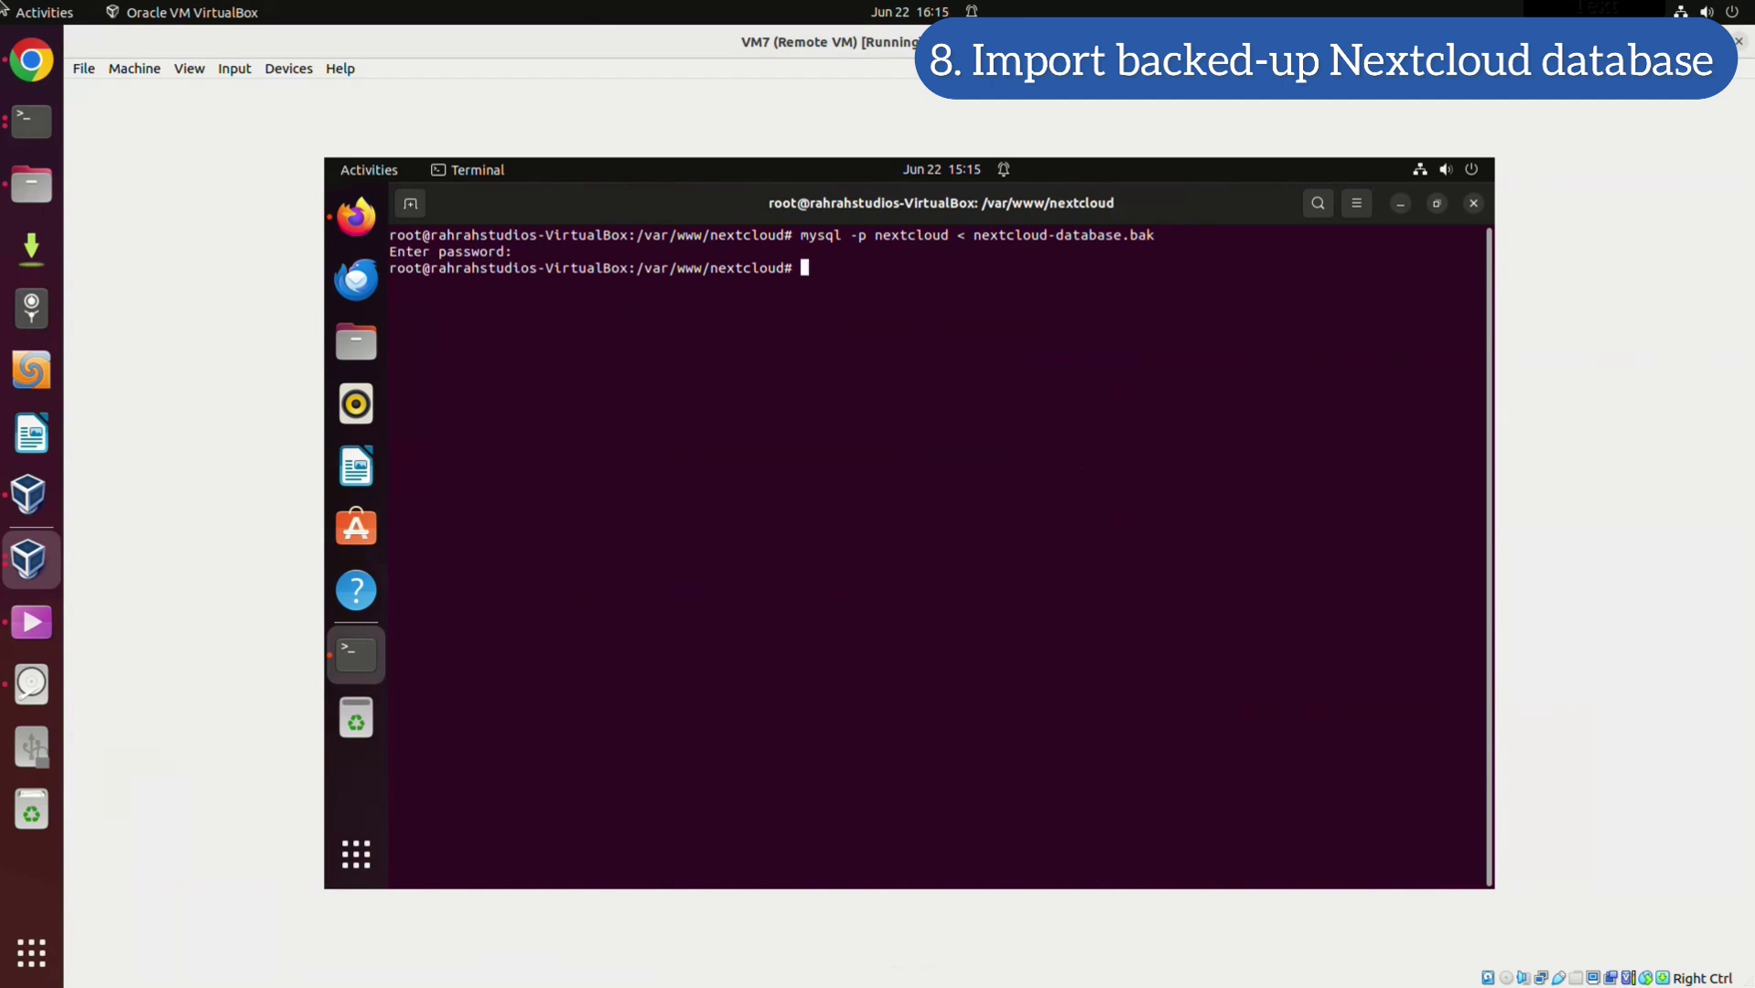
type("clea")
key("BackSpace")
key("BackSpace")
key("BackSpace")
key("BackSpace")
type("clear")
key("Return")
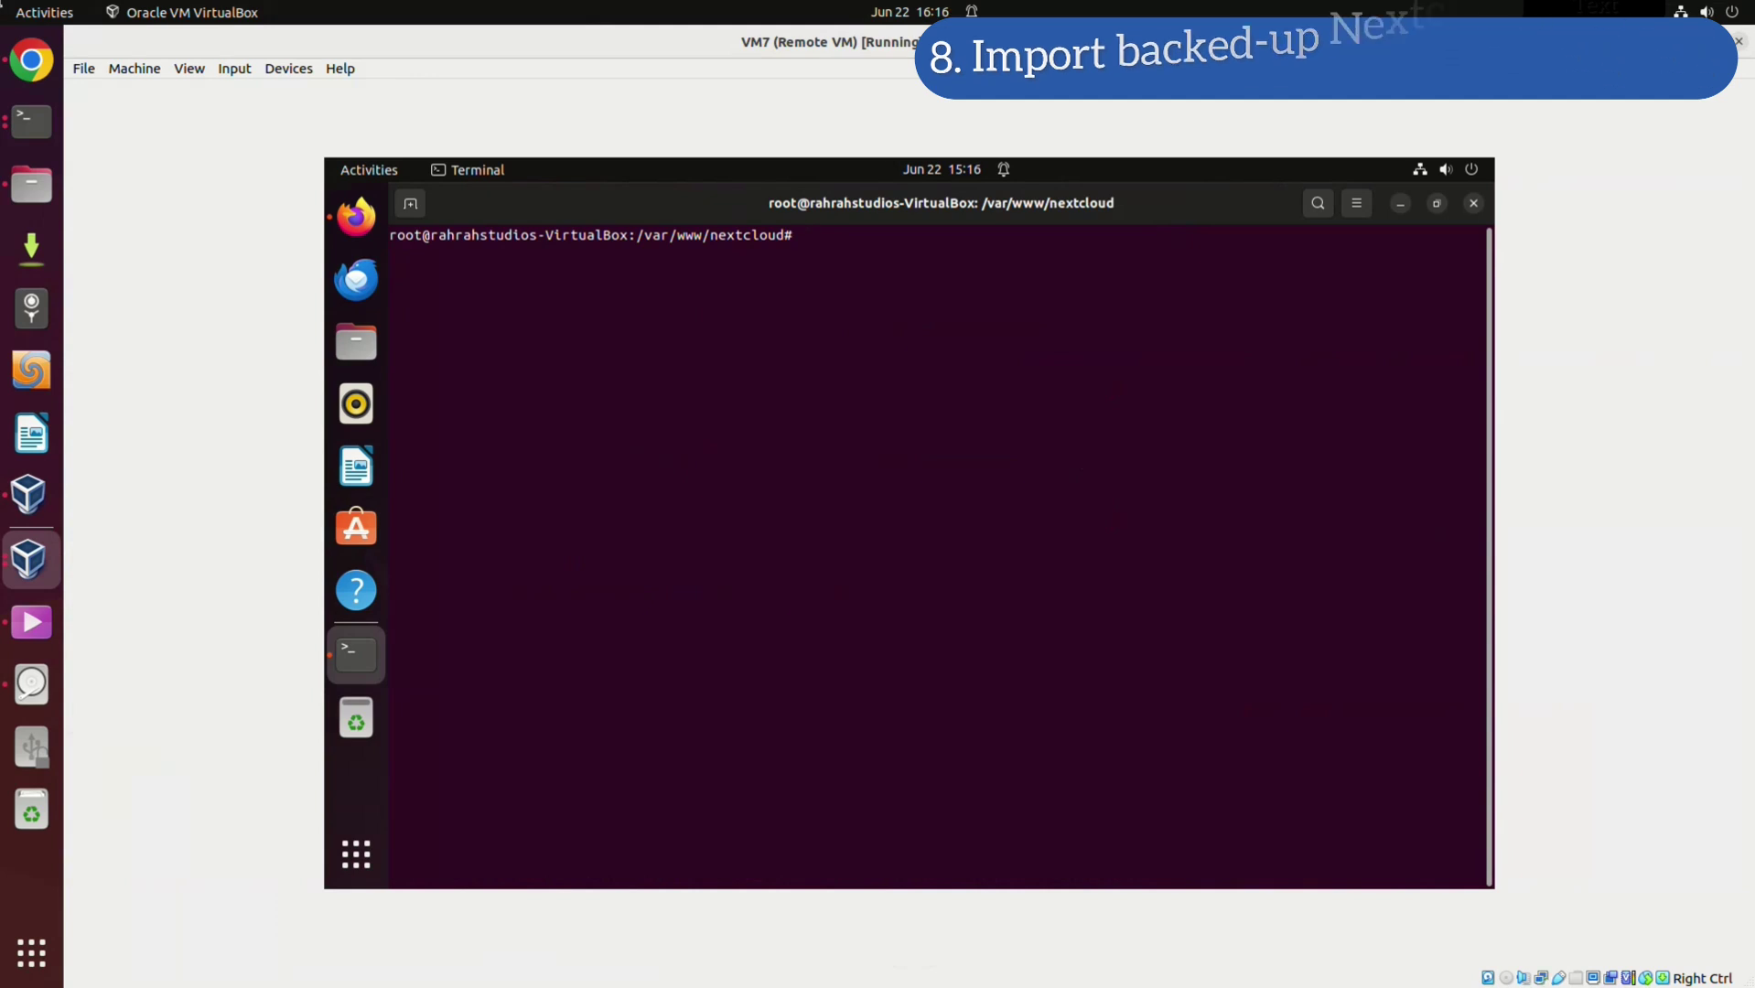
Load the 192.168.1.178 server in Firefox and run Start update to Nextcloud 29.0.2
key("Down")
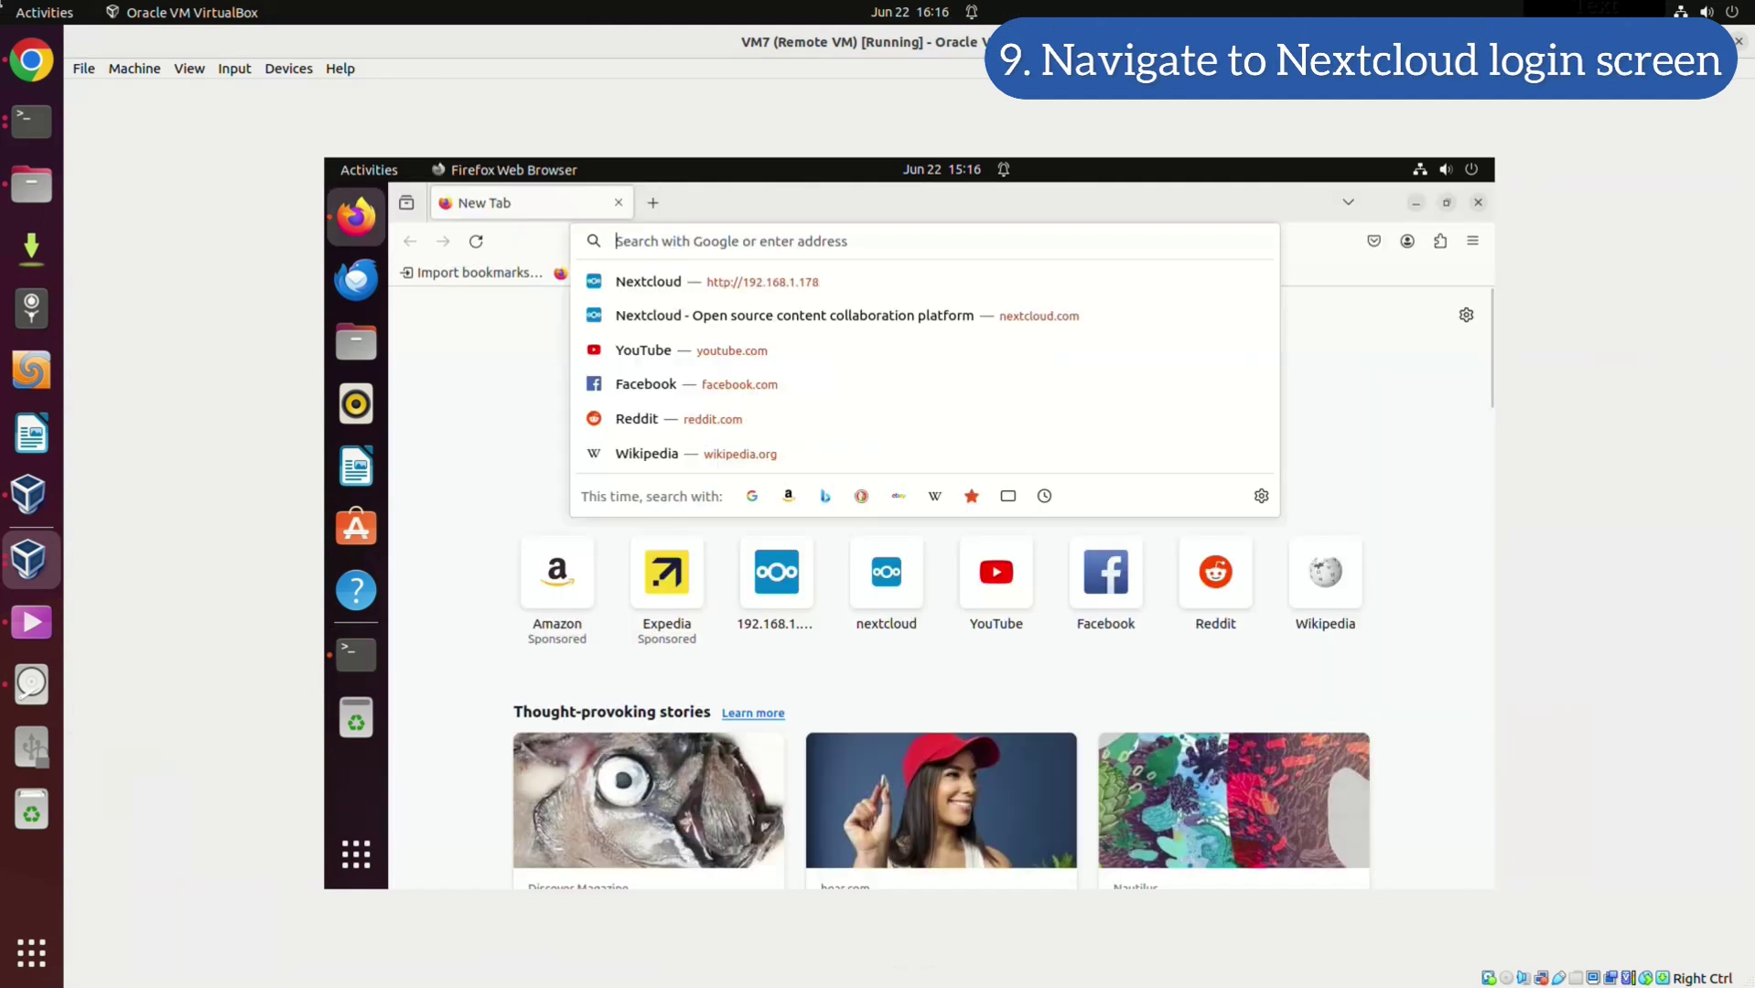
key("Return")
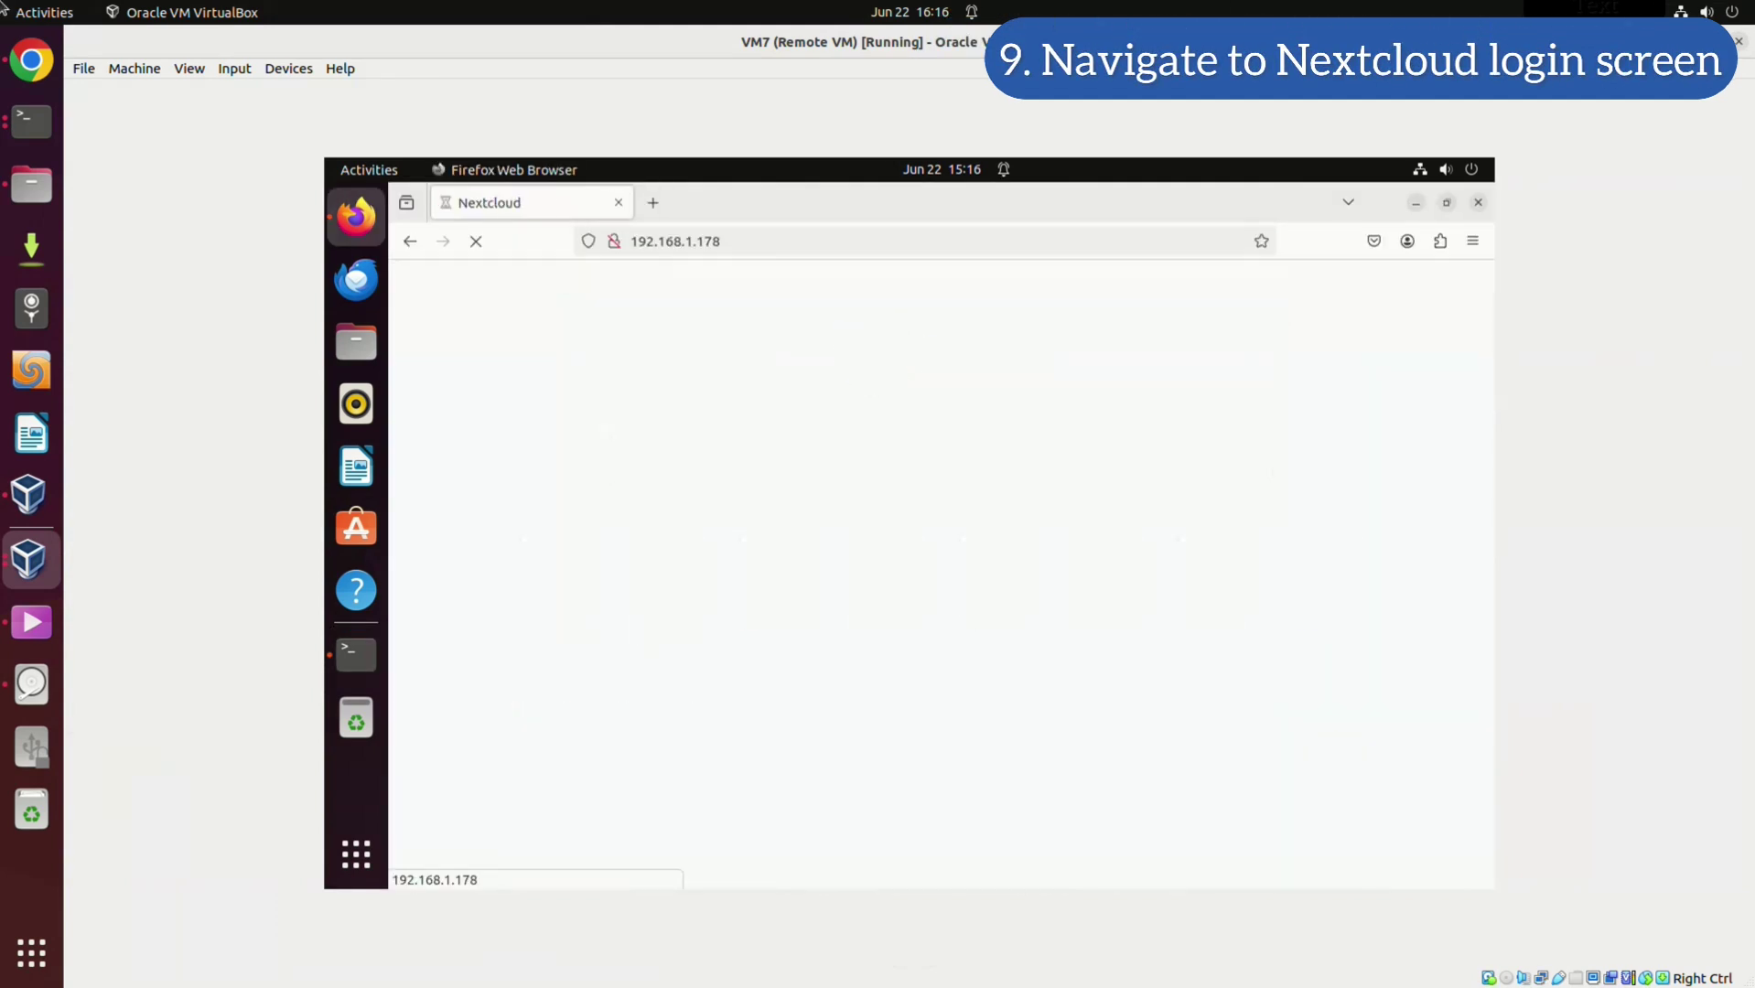
scroll(940, 568, "down", 10)
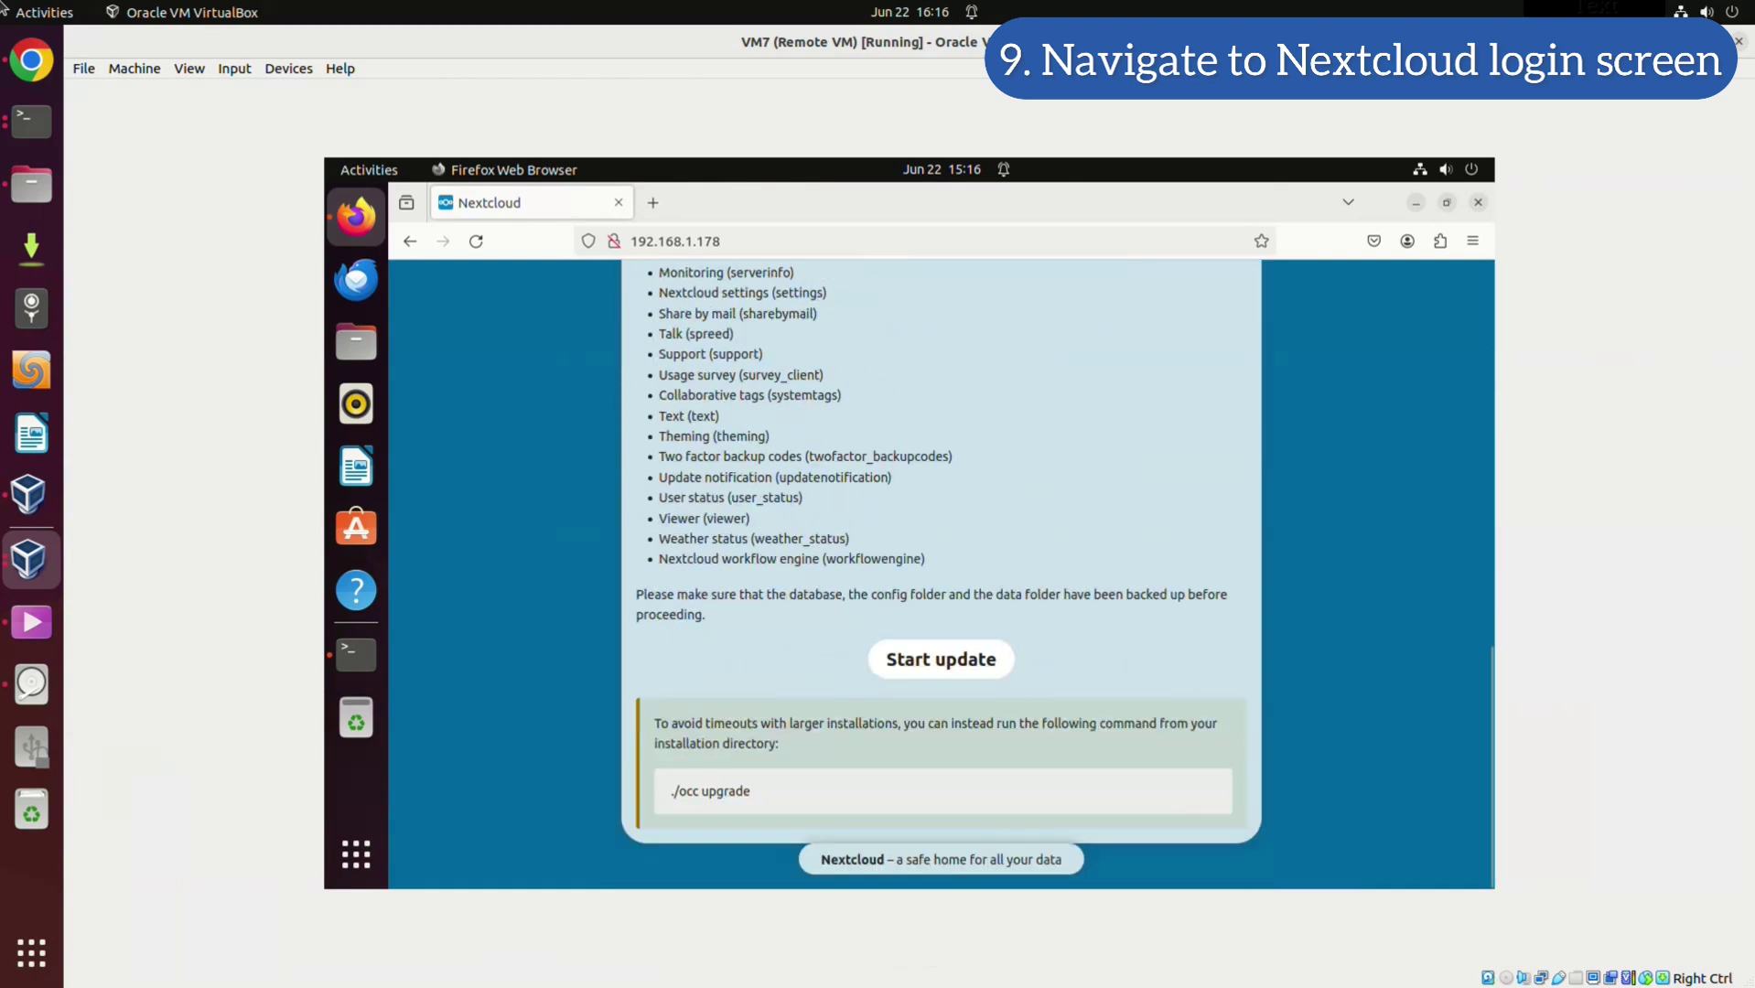
scroll(940, 567, "up", 10)
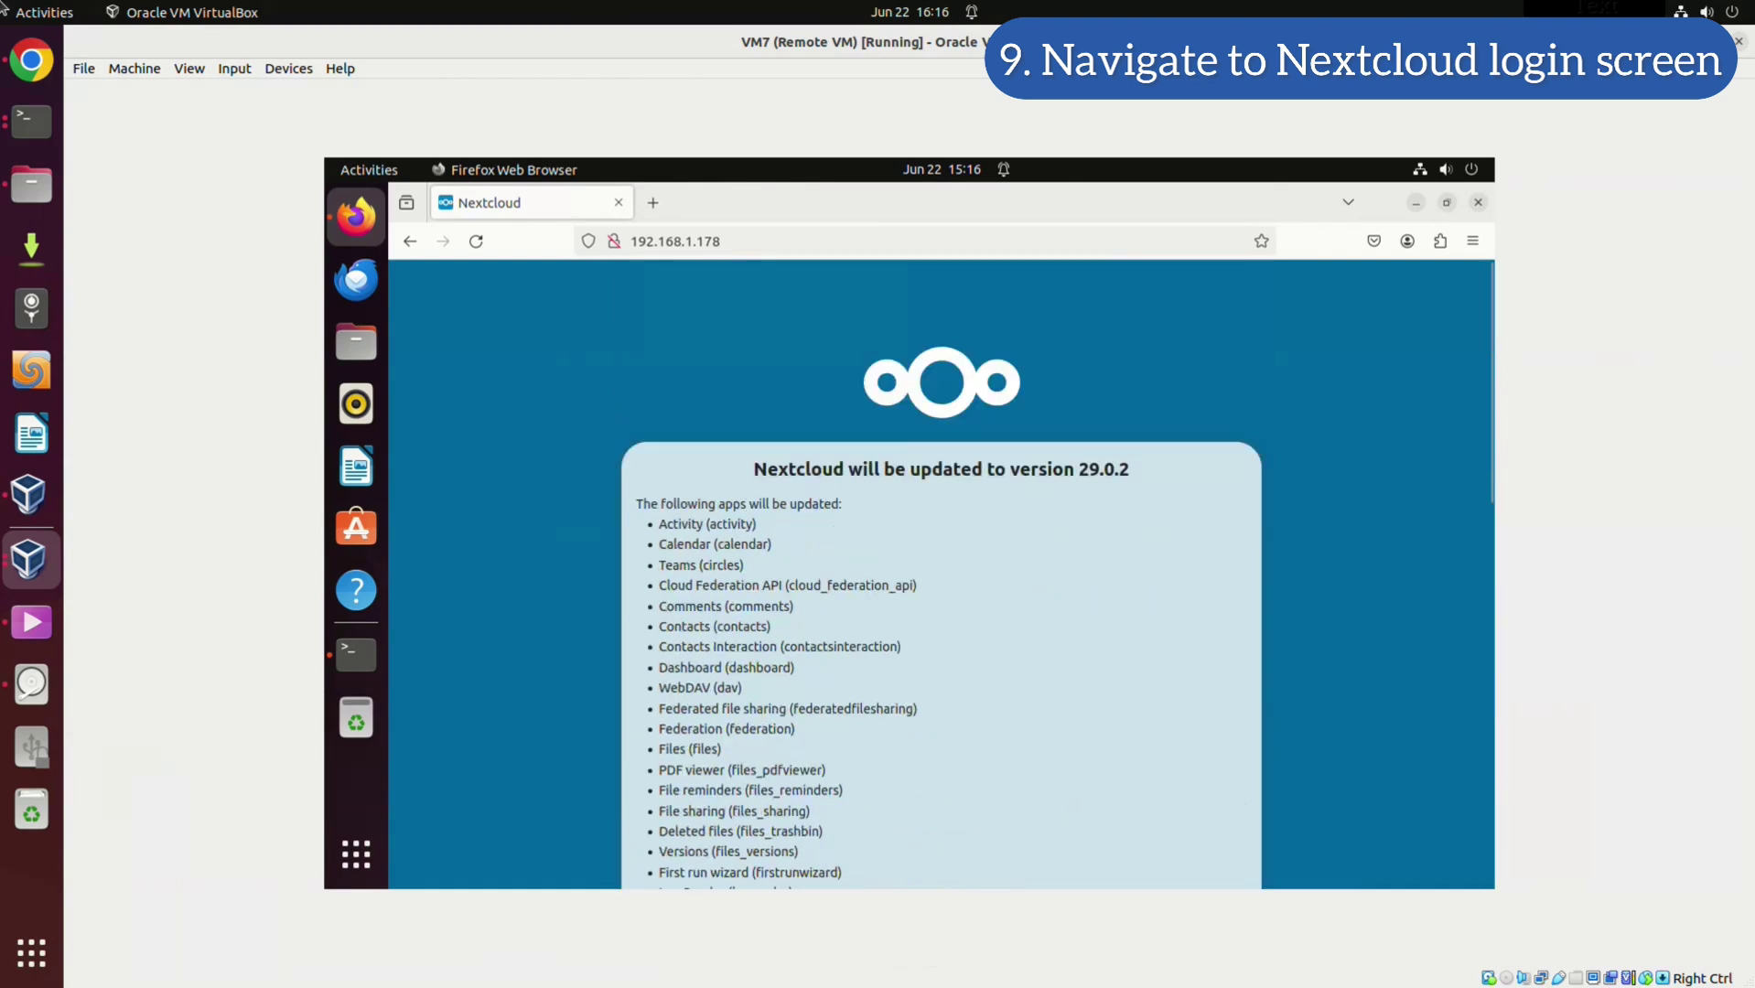
scroll(940, 567, "down", 10)
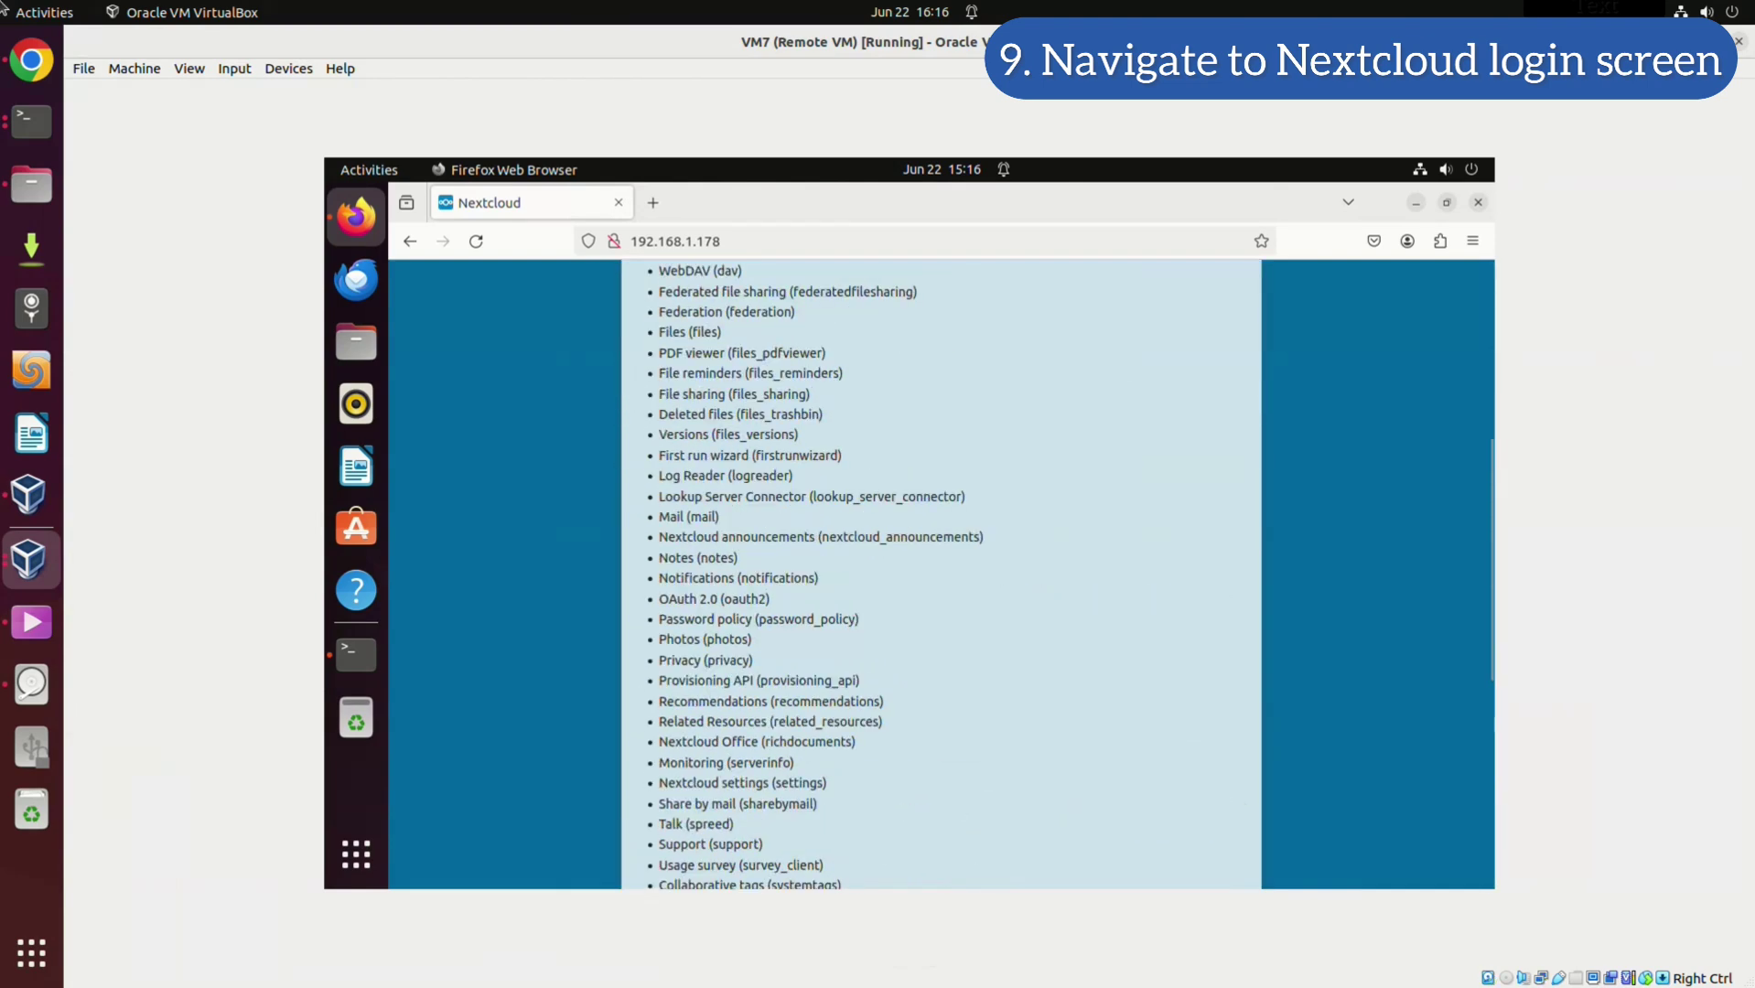
left_click(941, 658)
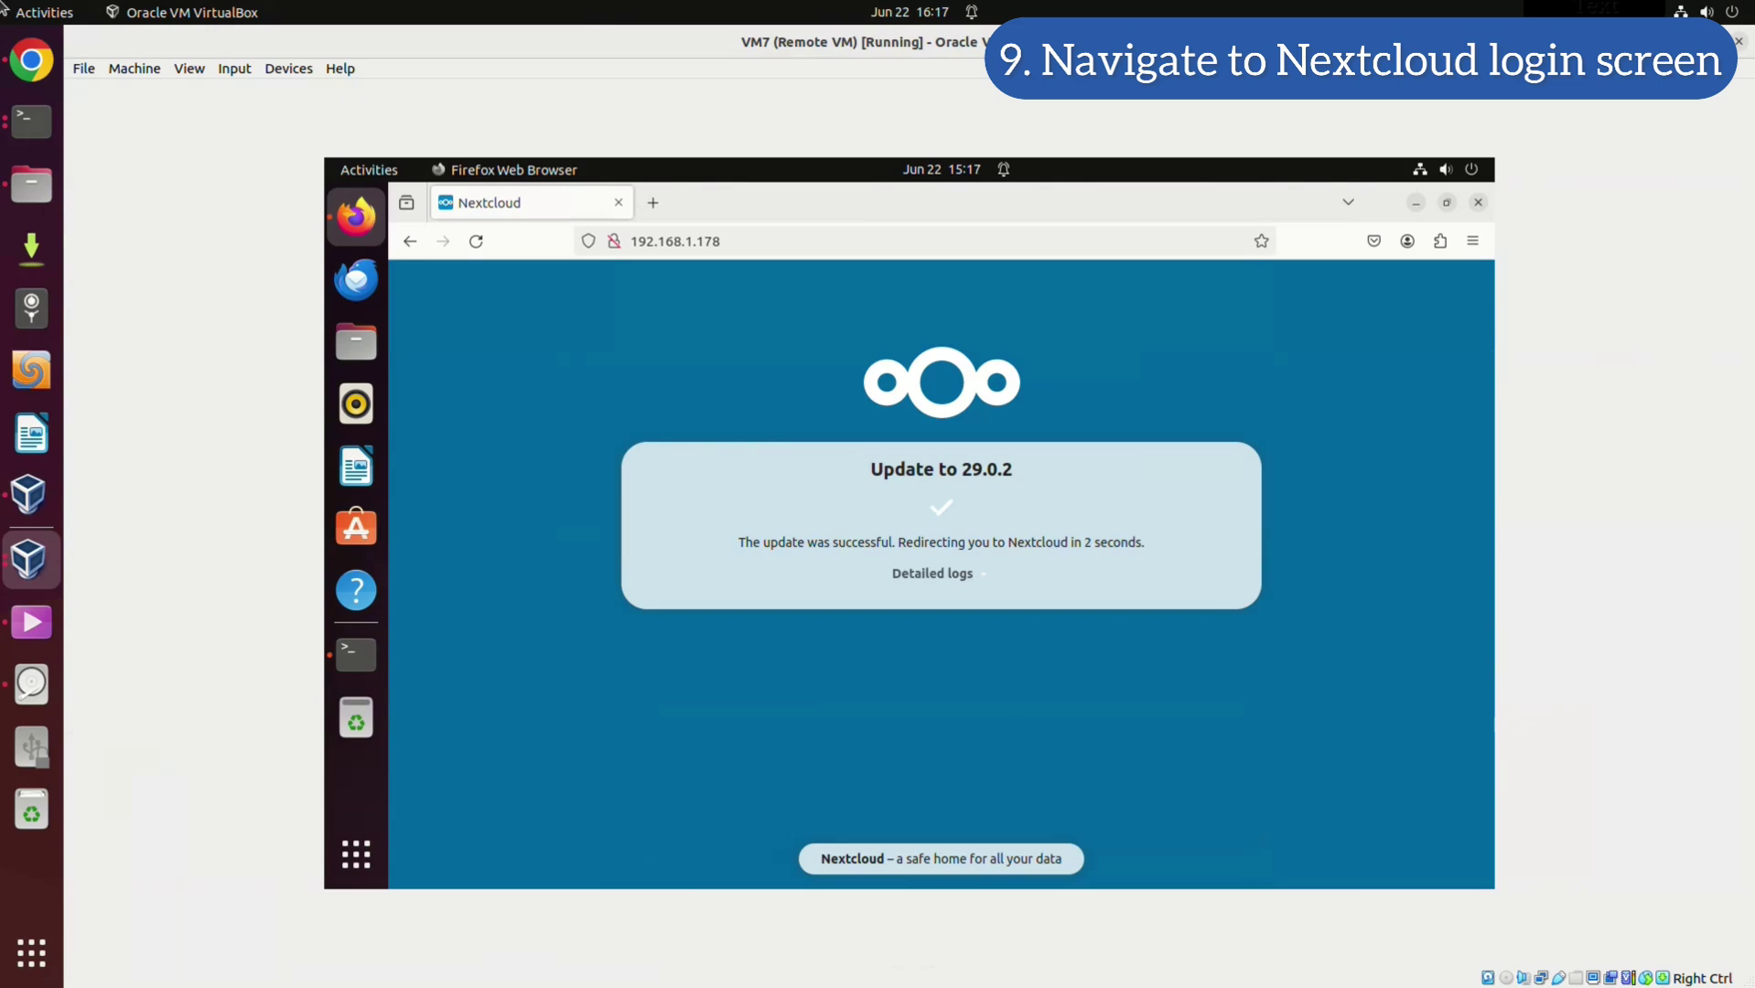
Log in with the admin username and password, re-entering the password after the first attempt errors
type("ncadmin1")
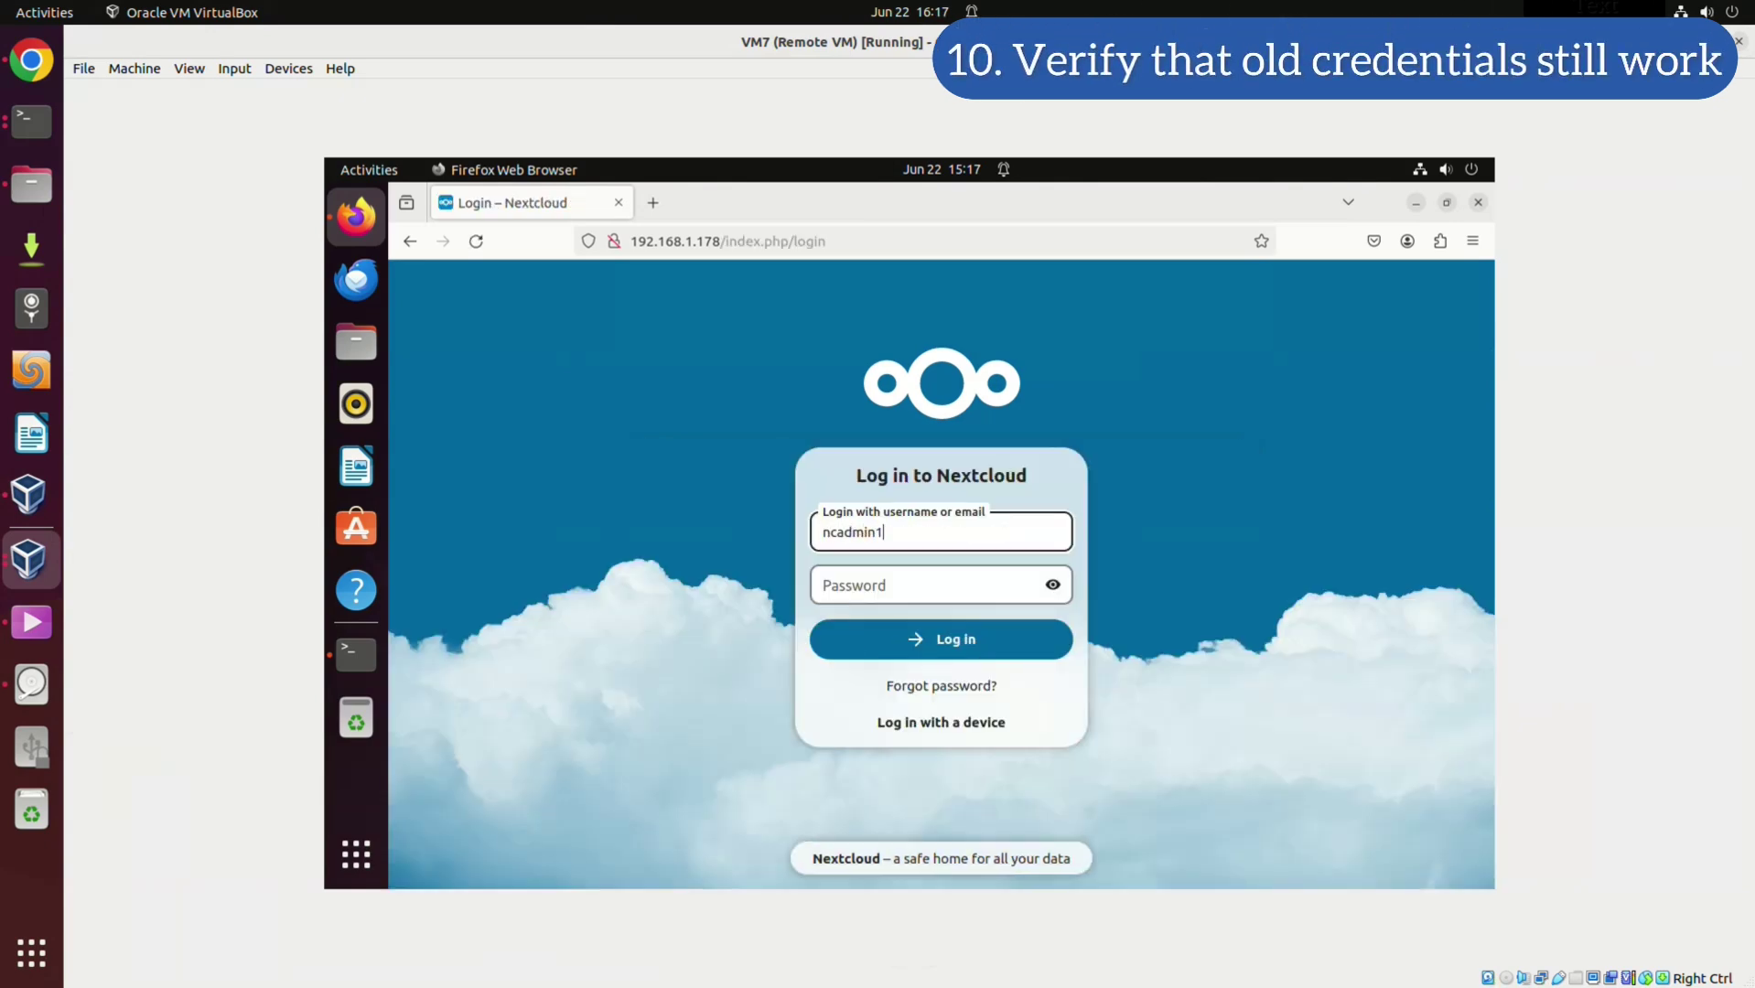
left_click(823, 585)
type("••")
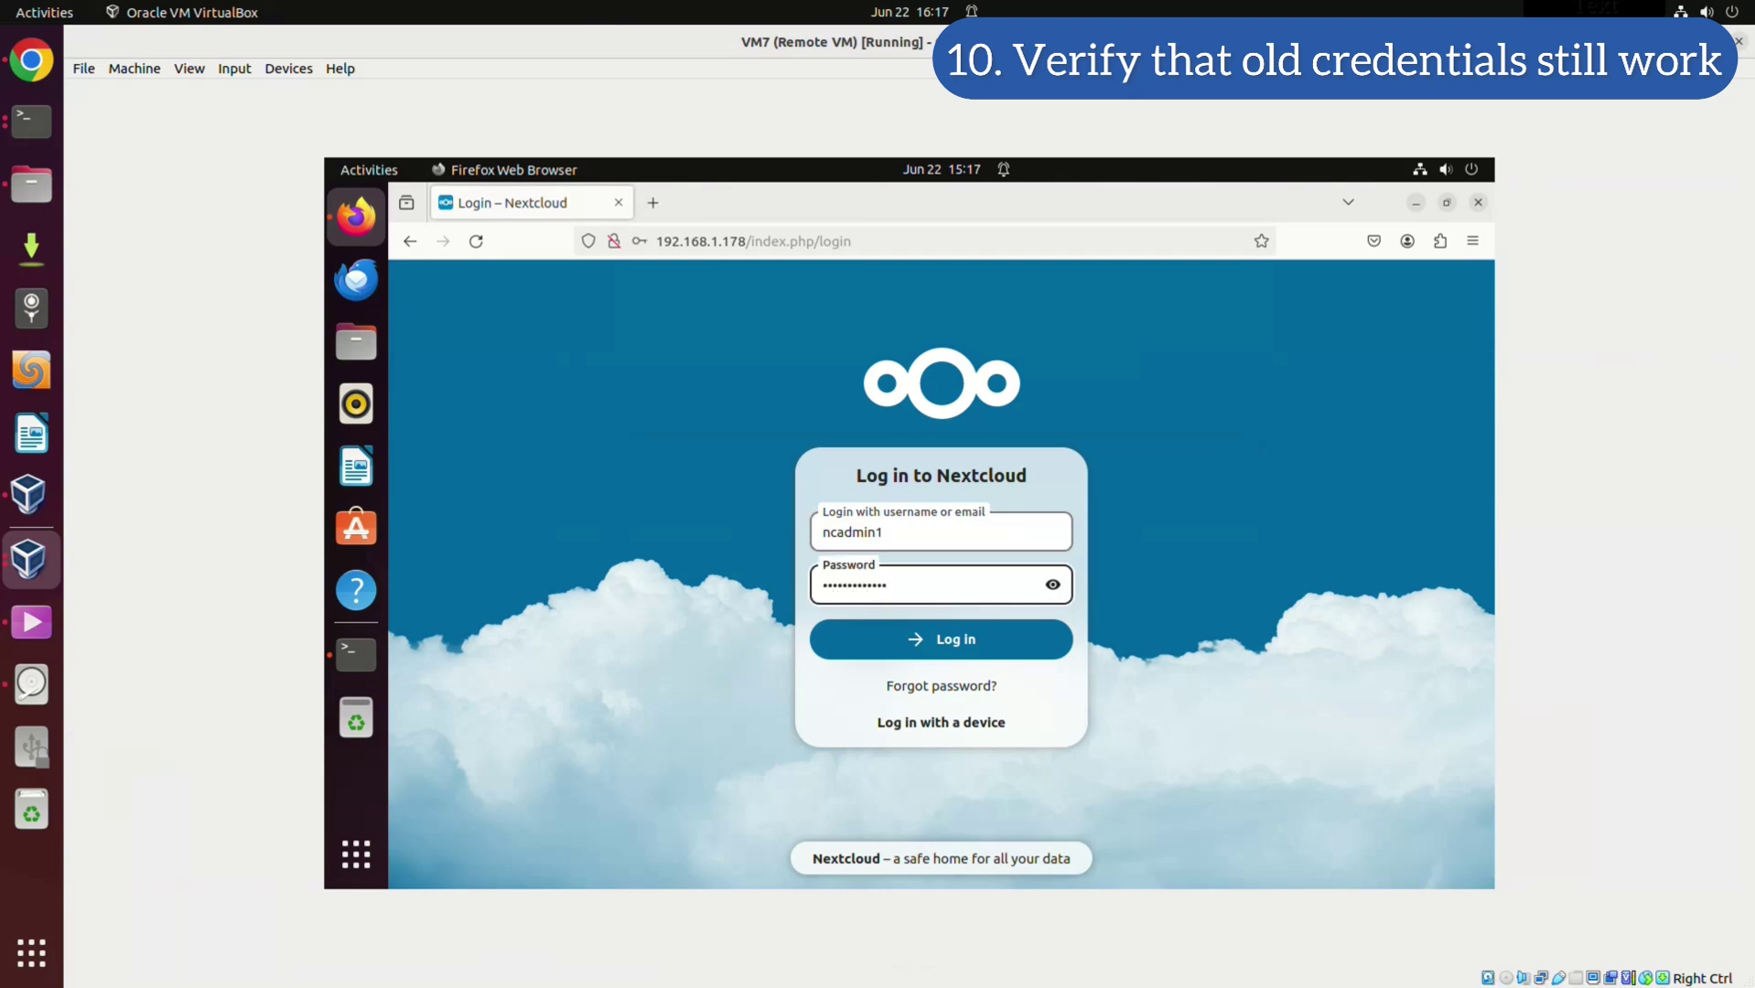
key("Return")
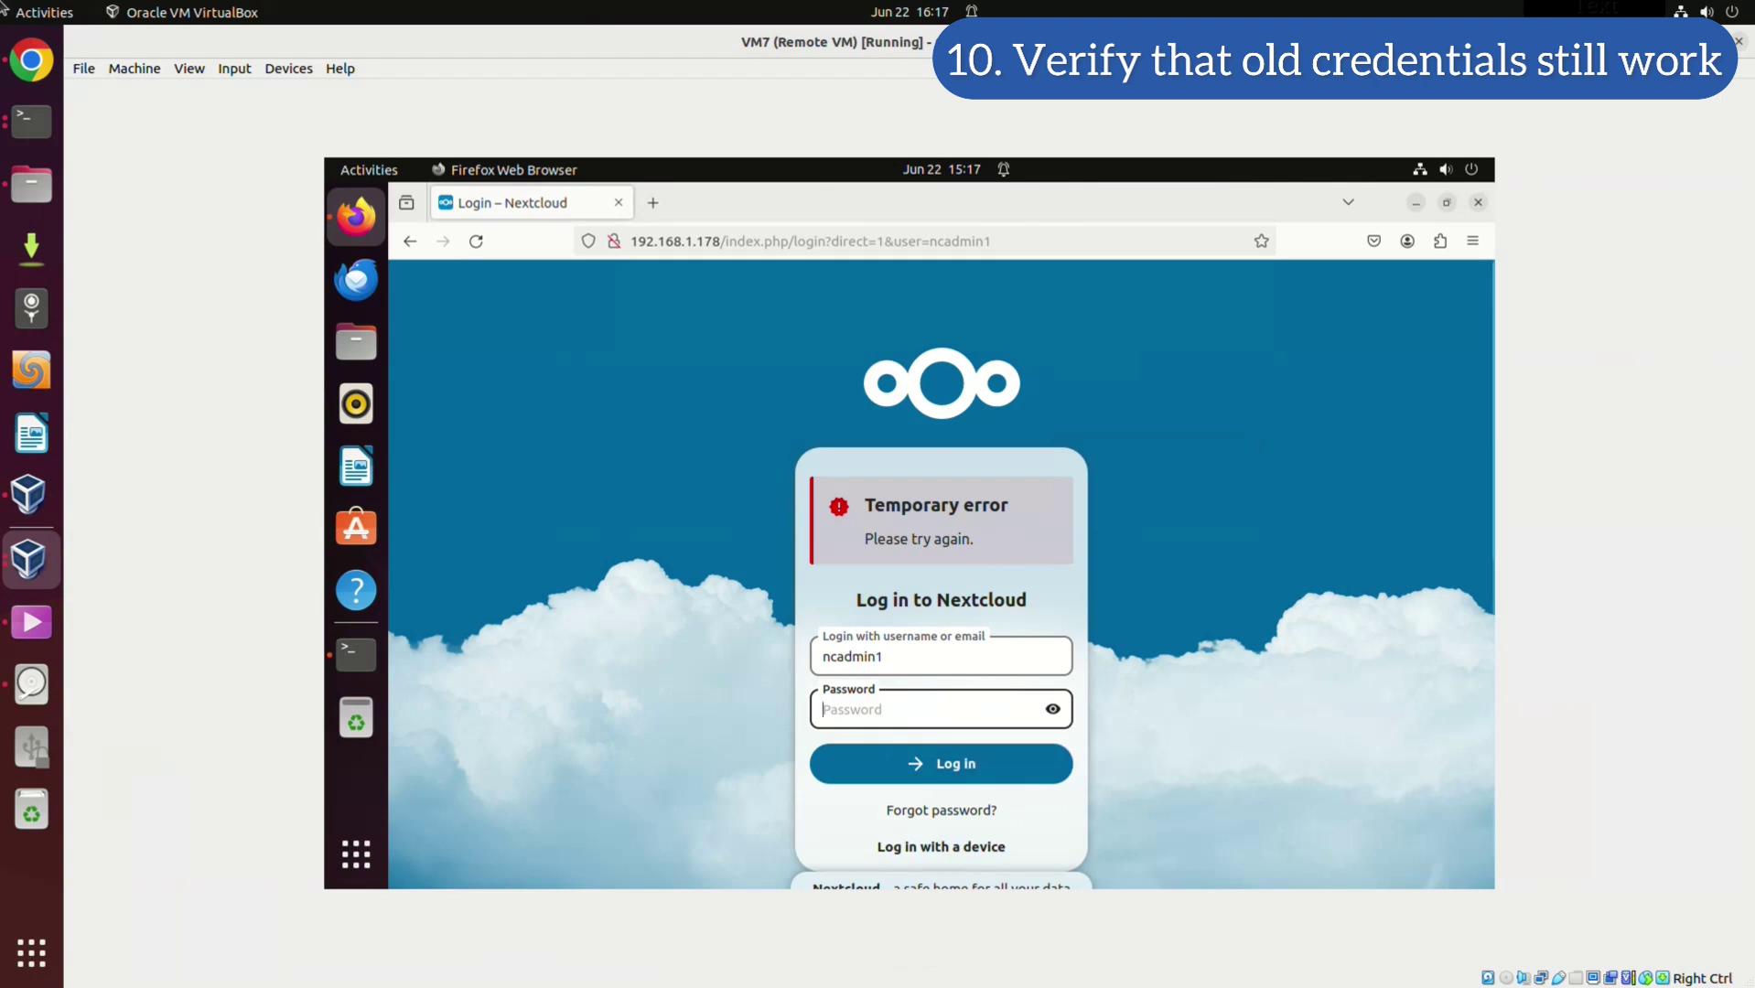
type("•••••")
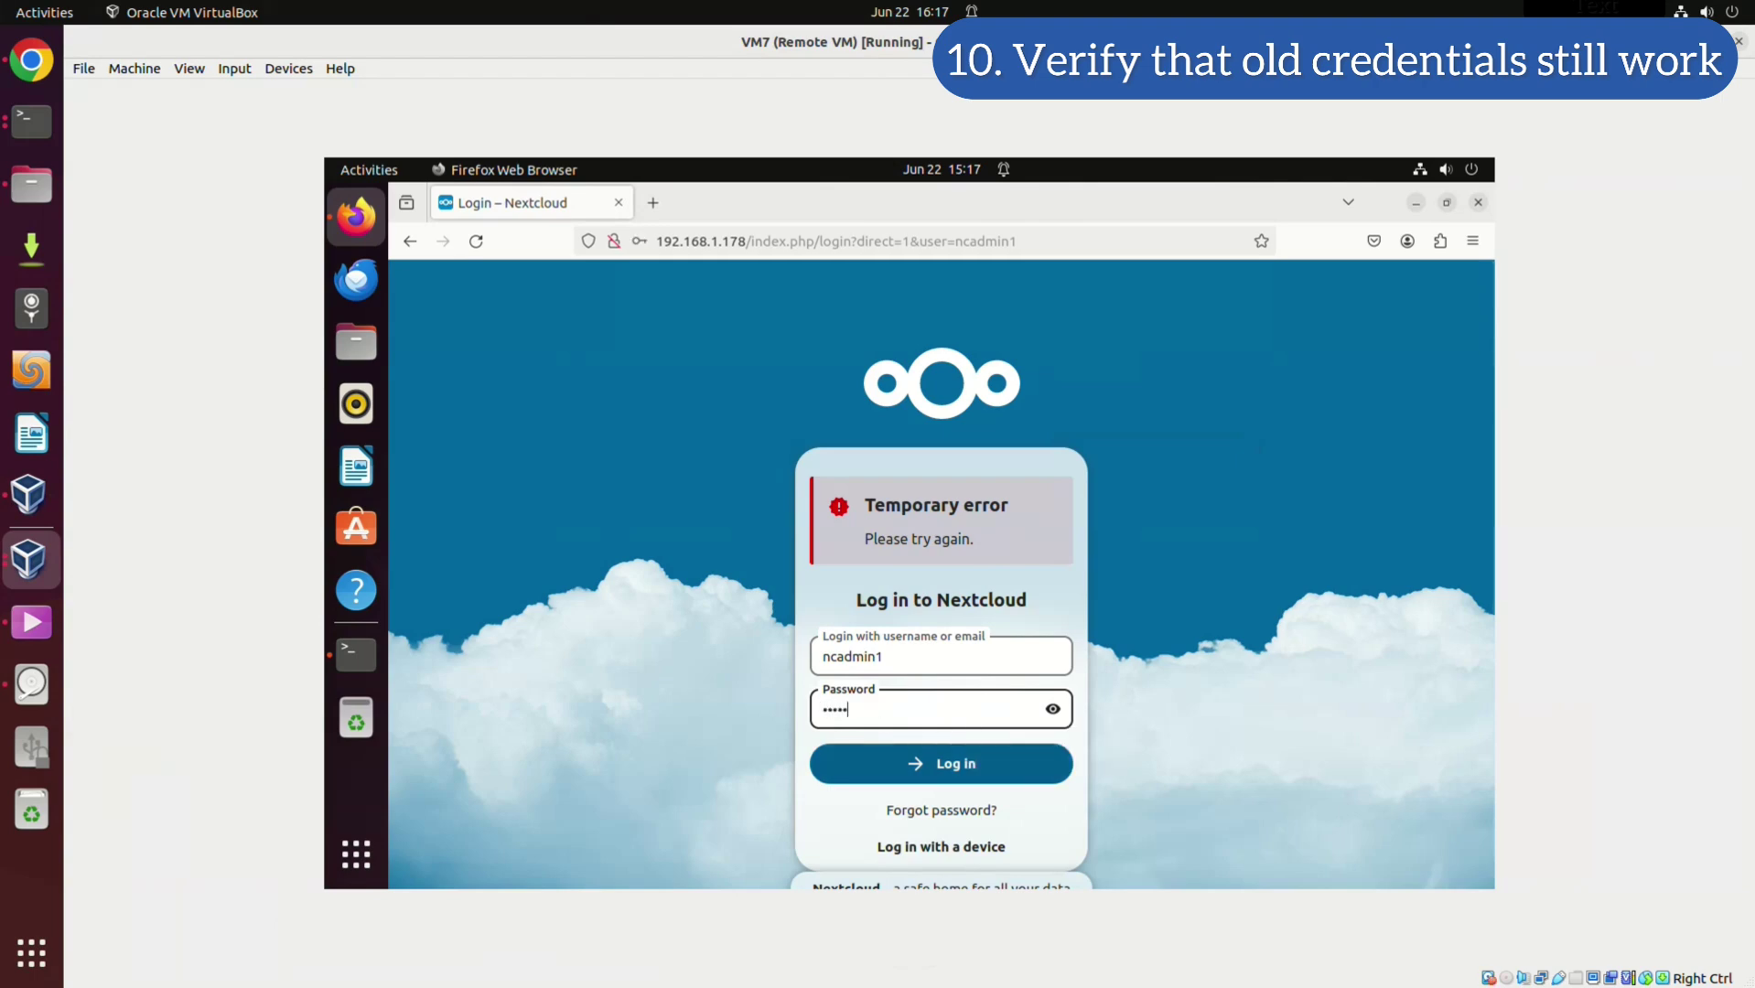
type("•")
key("Return")
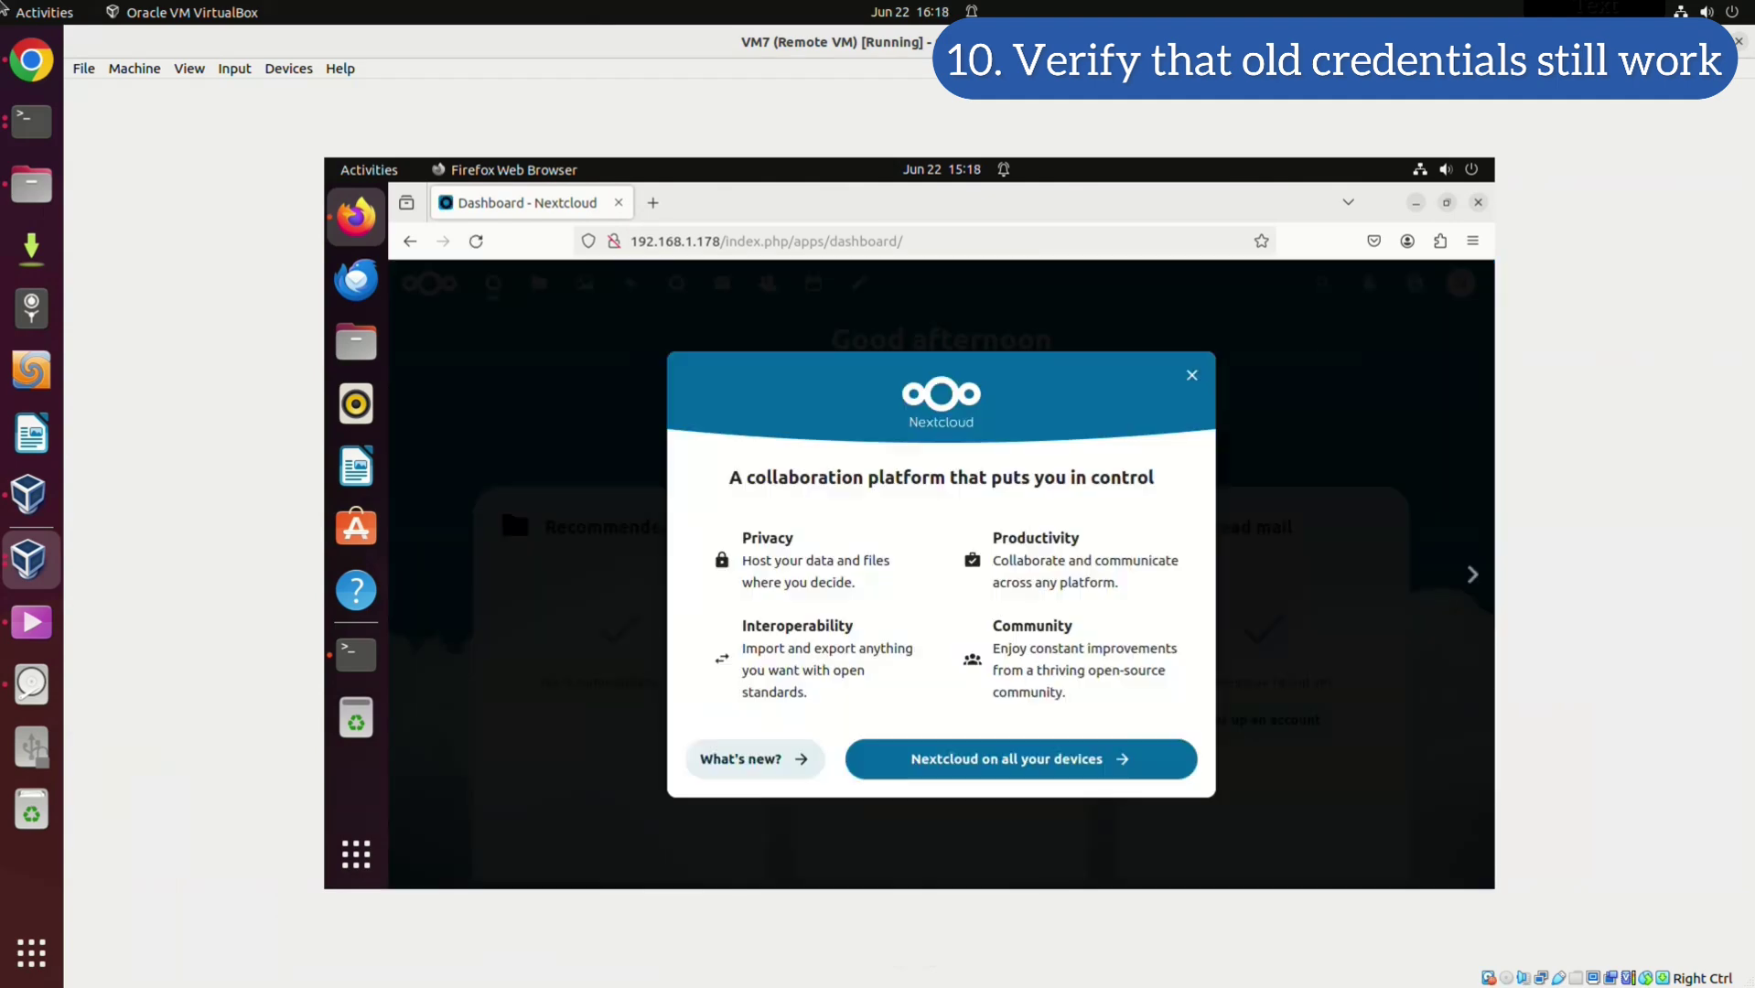
Dismiss the welcome popup and open Files > Documents to check its four files
left_click(1192, 375)
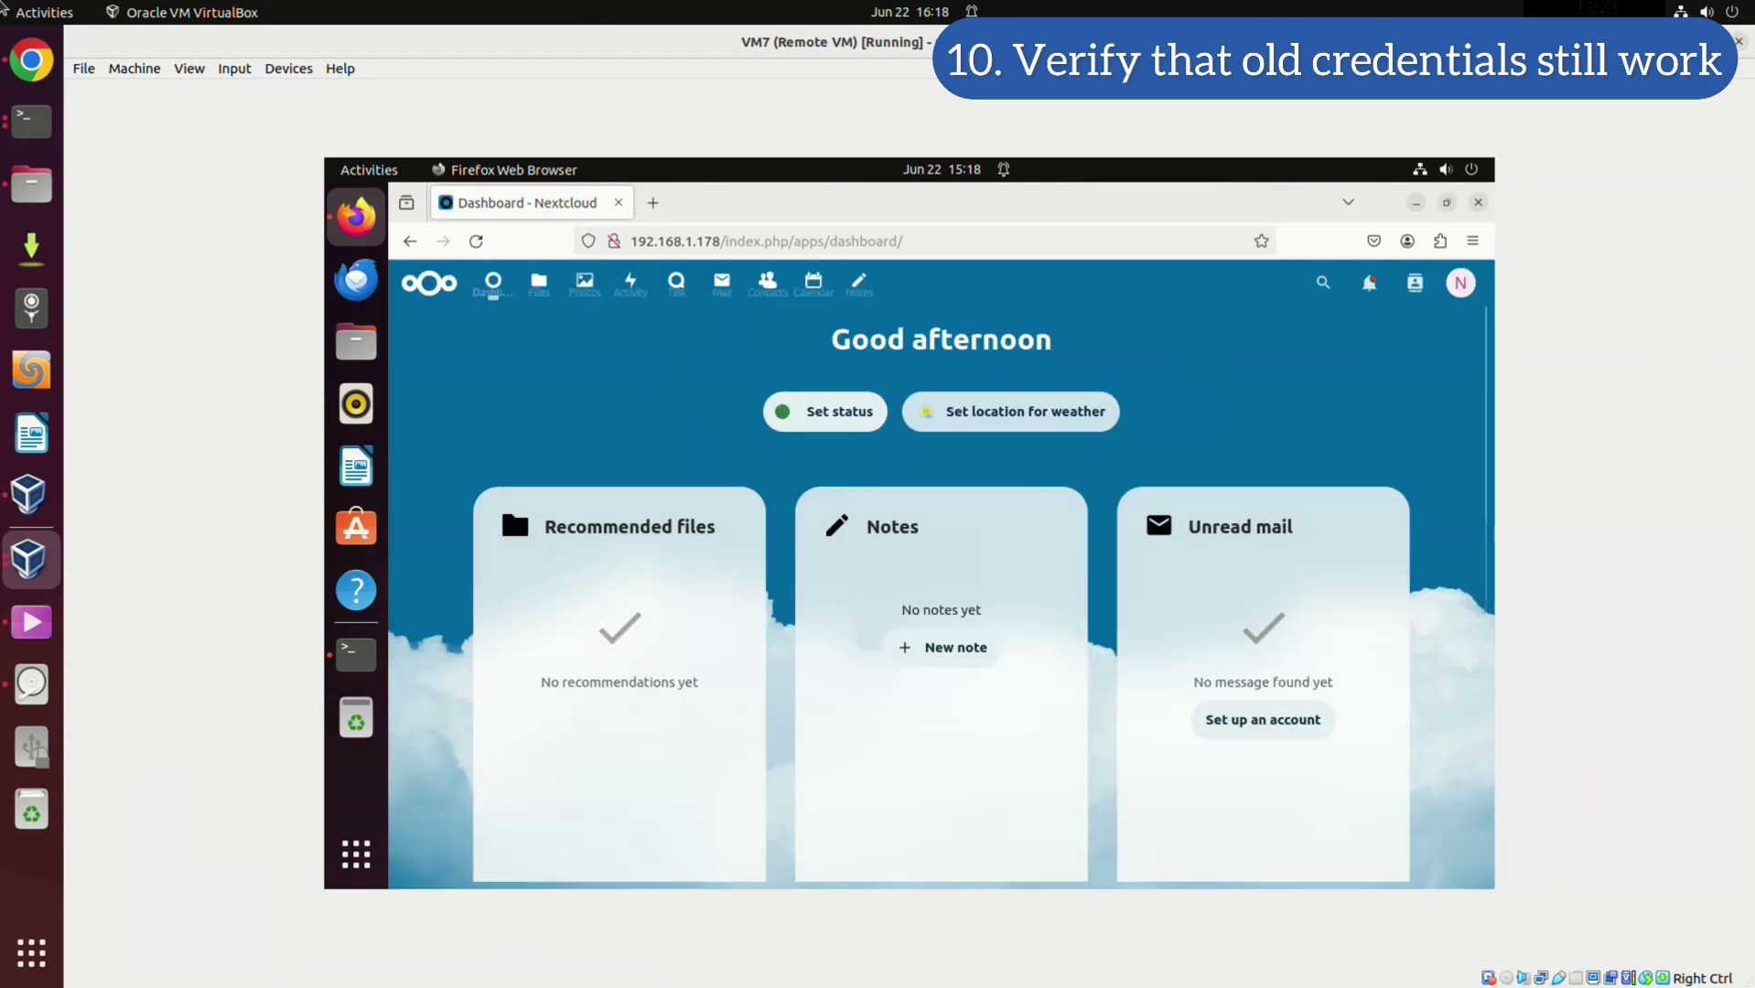
left_click(539, 280)
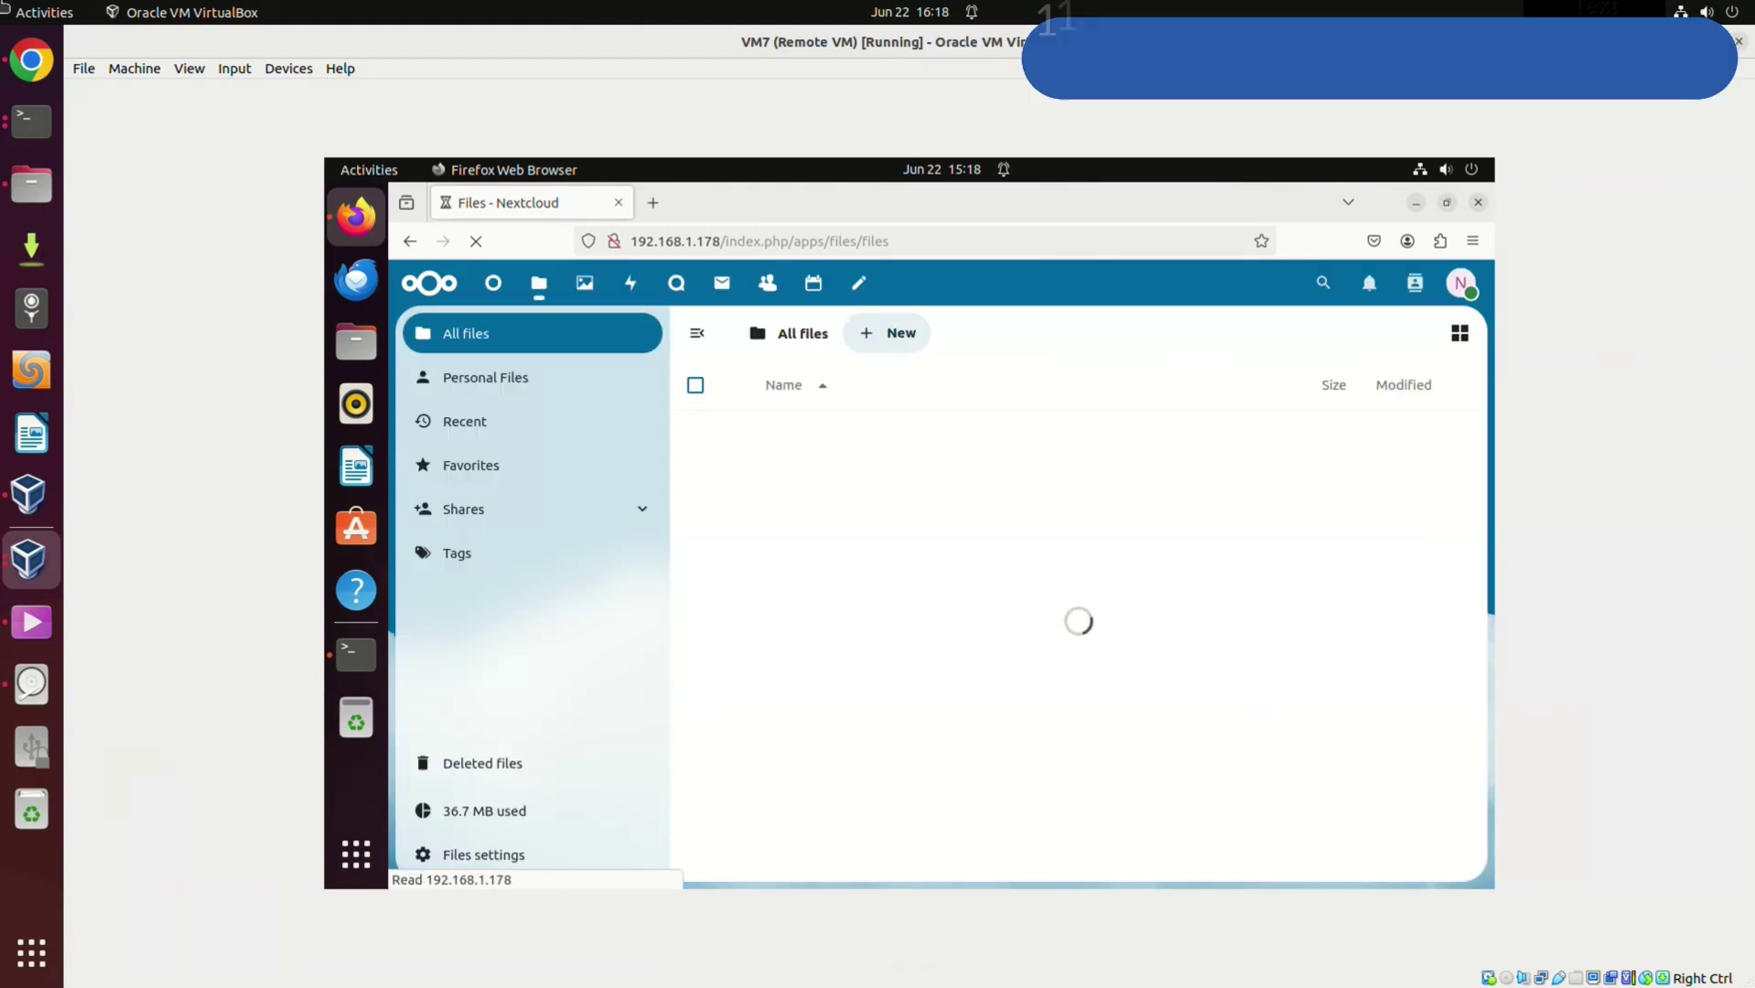
left_click(798, 581)
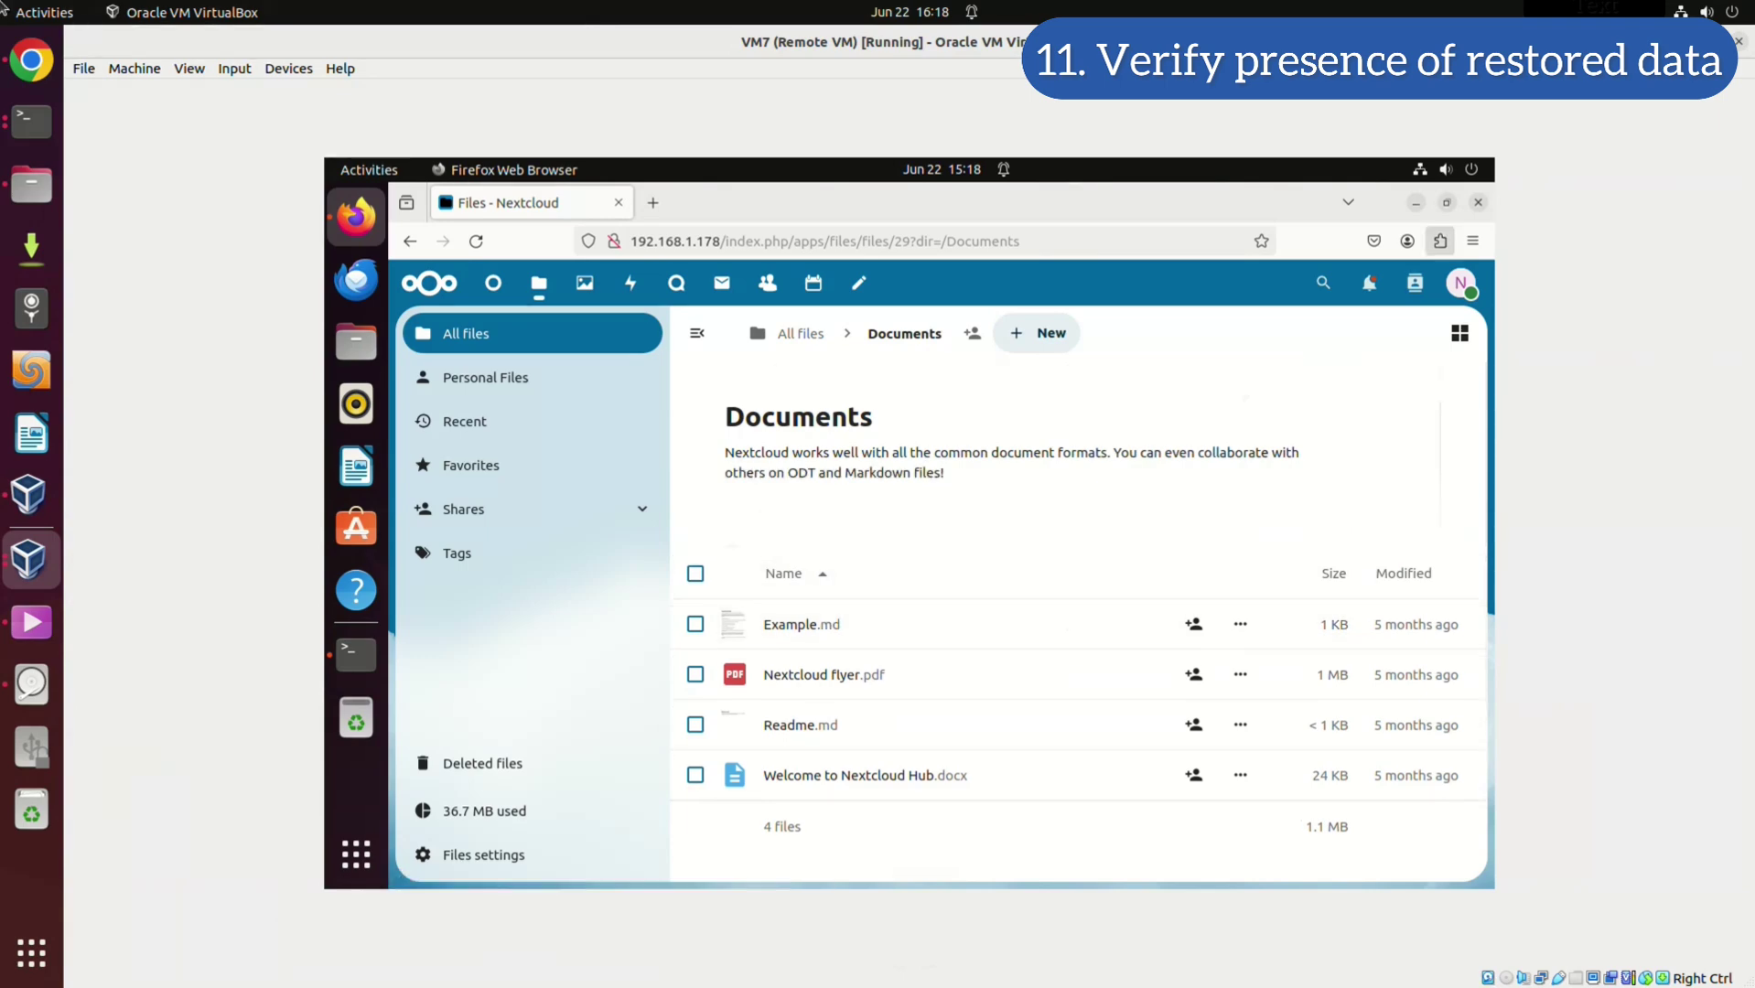
Log out of Nextcloud from the avatar menu and return to the Terminal window
left_click(1460, 283)
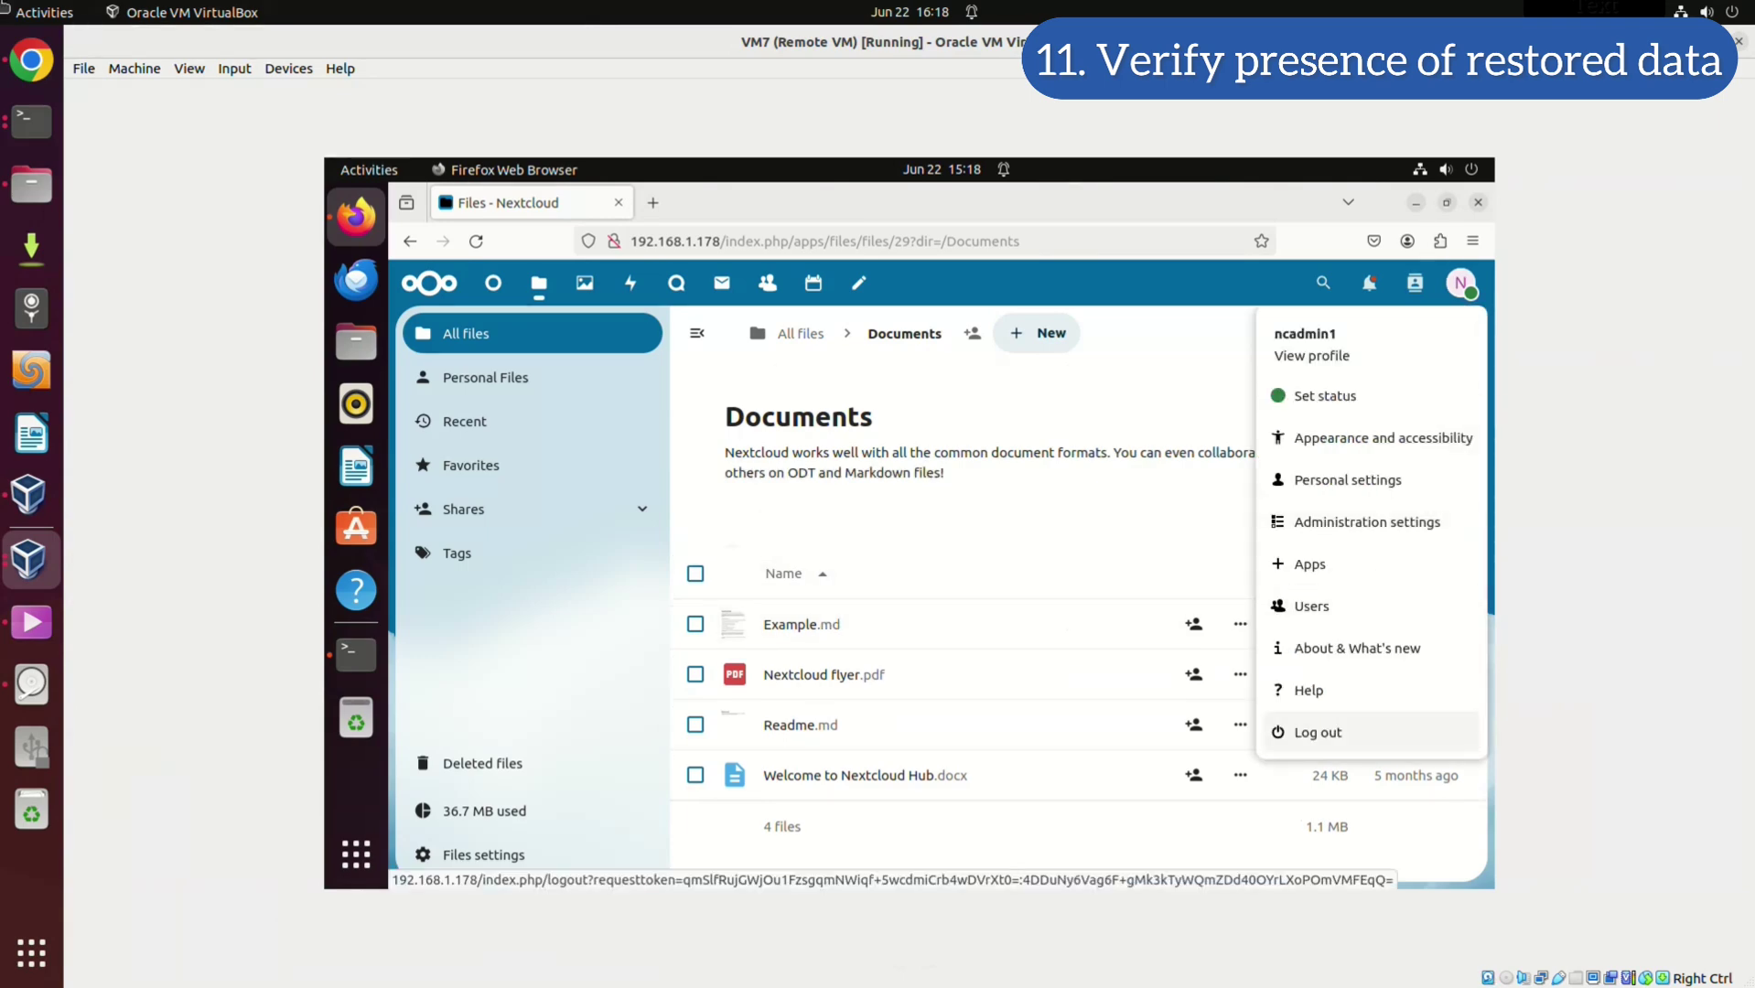
left_click(1318, 732)
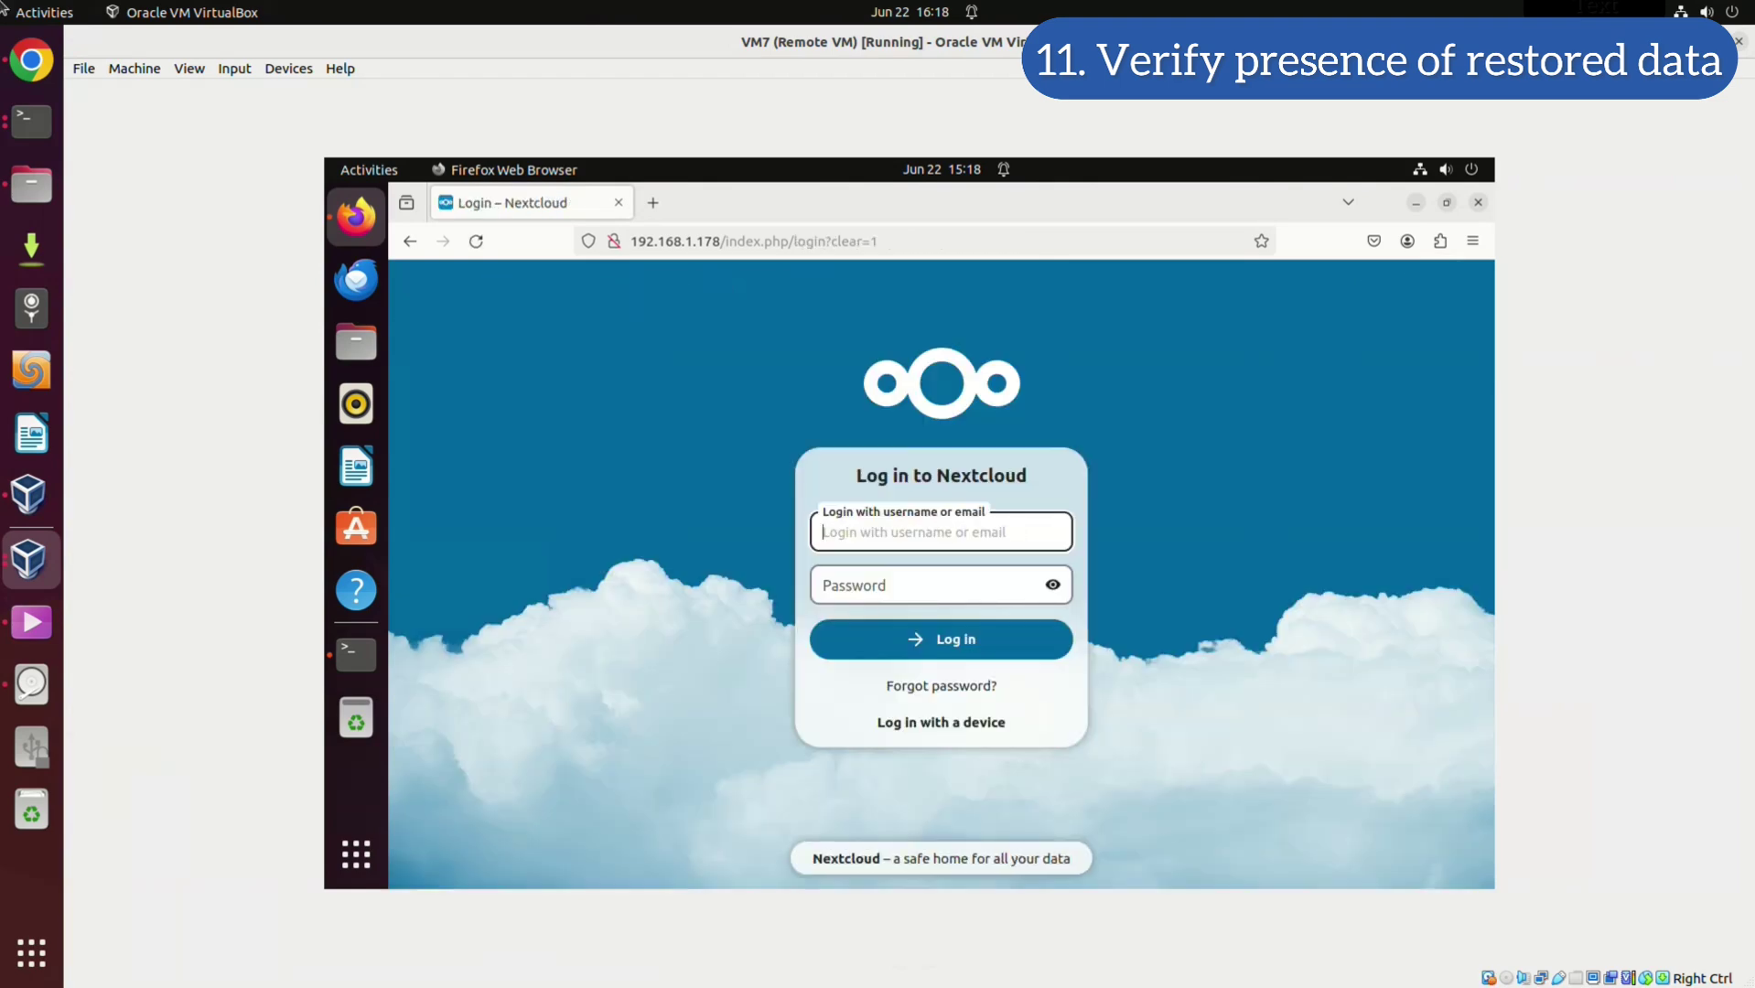
left_click(356, 654)
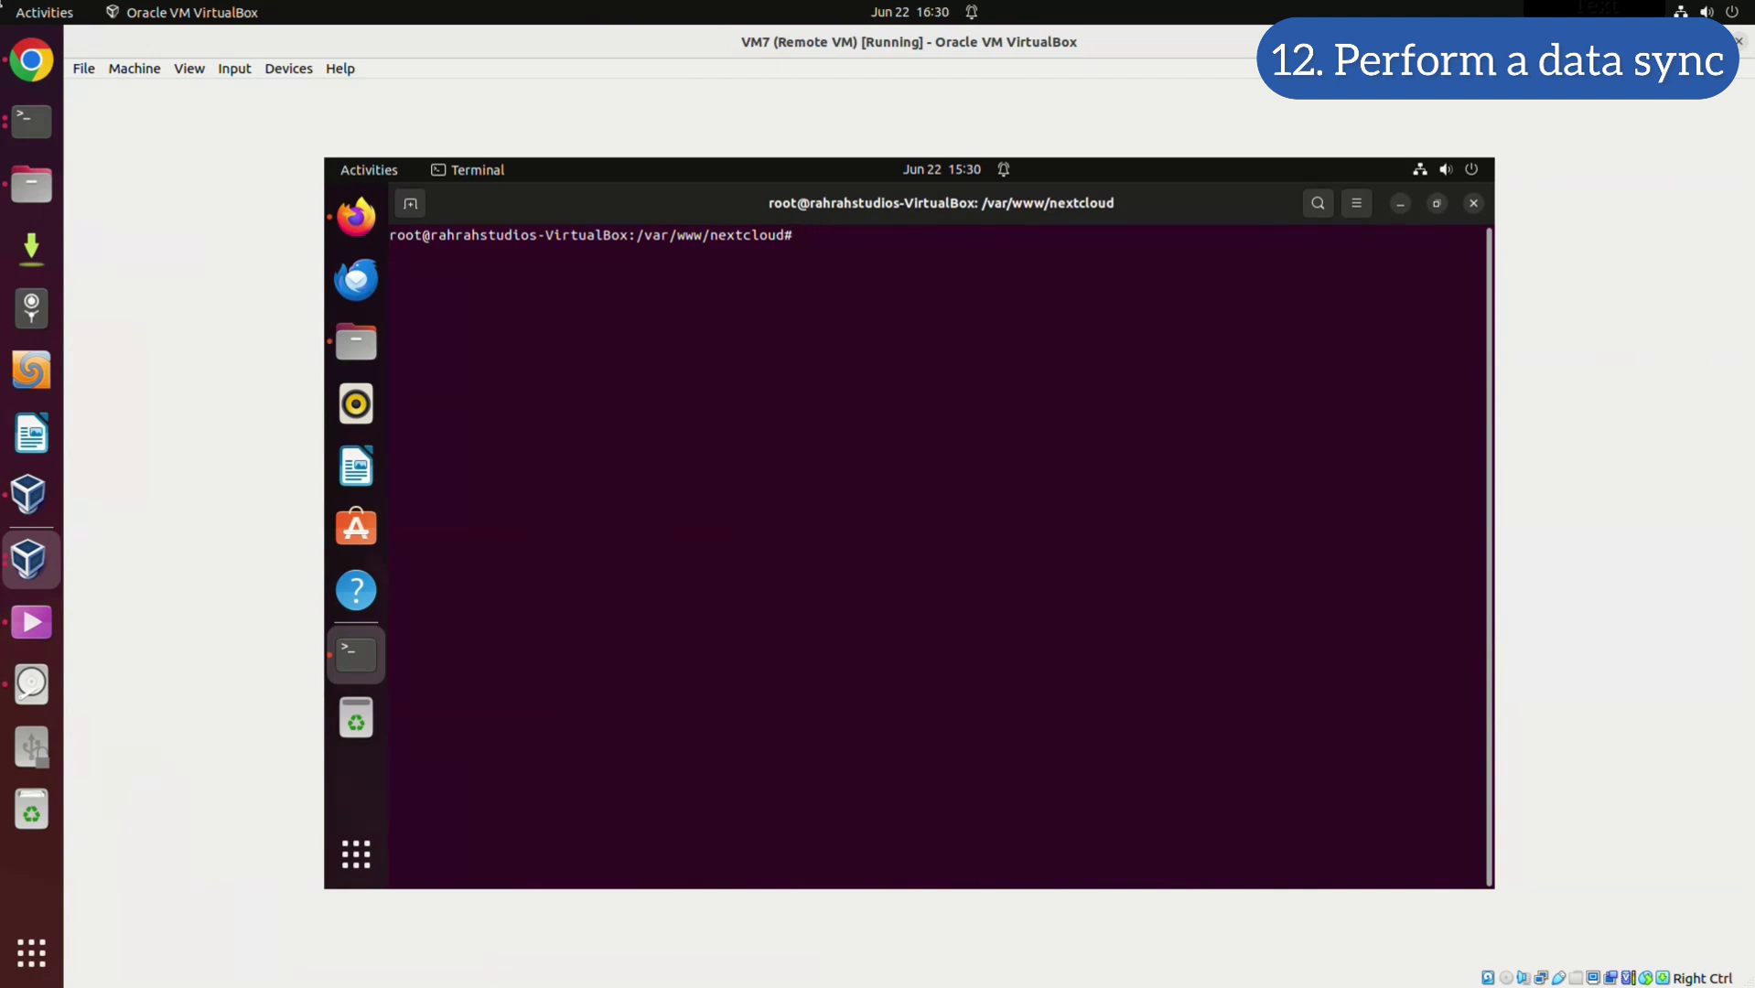
Run 'sudo -u www-data php /var/www/nextcloud/occ files:scan --all' to rescan all users' files
type("sudo -u www-data php /var/www/nextcloud/occ files:scan --all")
key("Return")
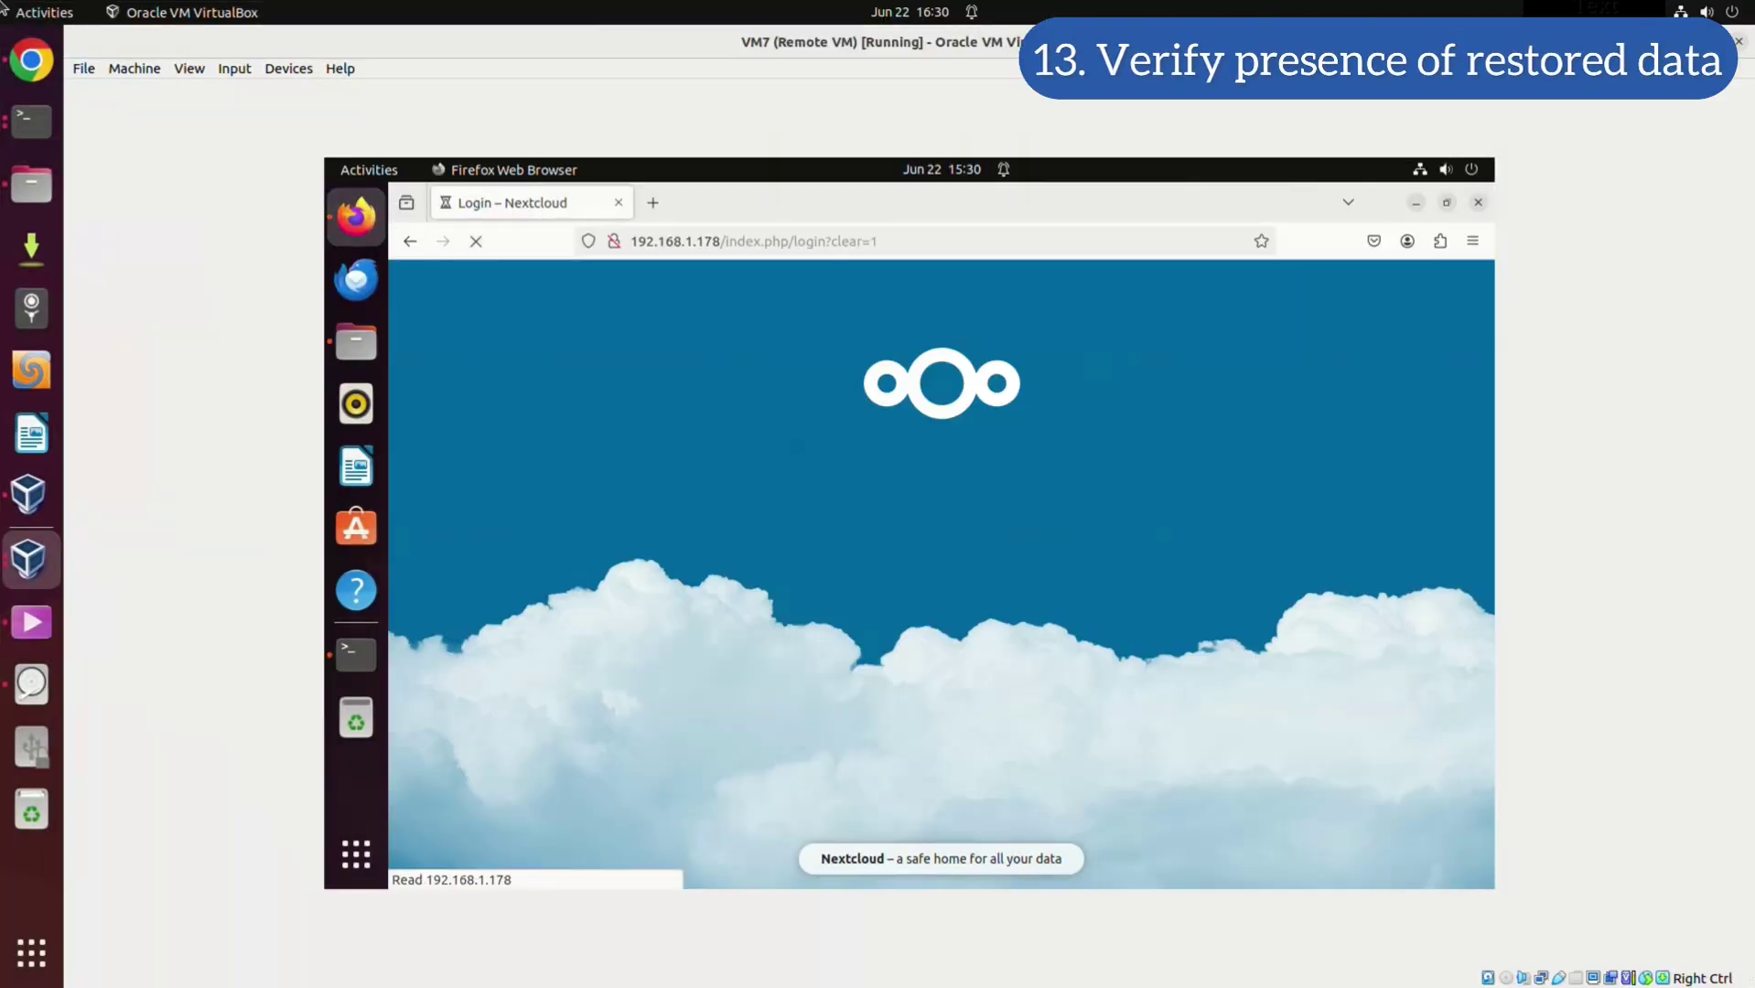
Sign back in with the admin username and password, declining the browser's password-save prompt
type("ncadmin1")
left_click(924, 584)
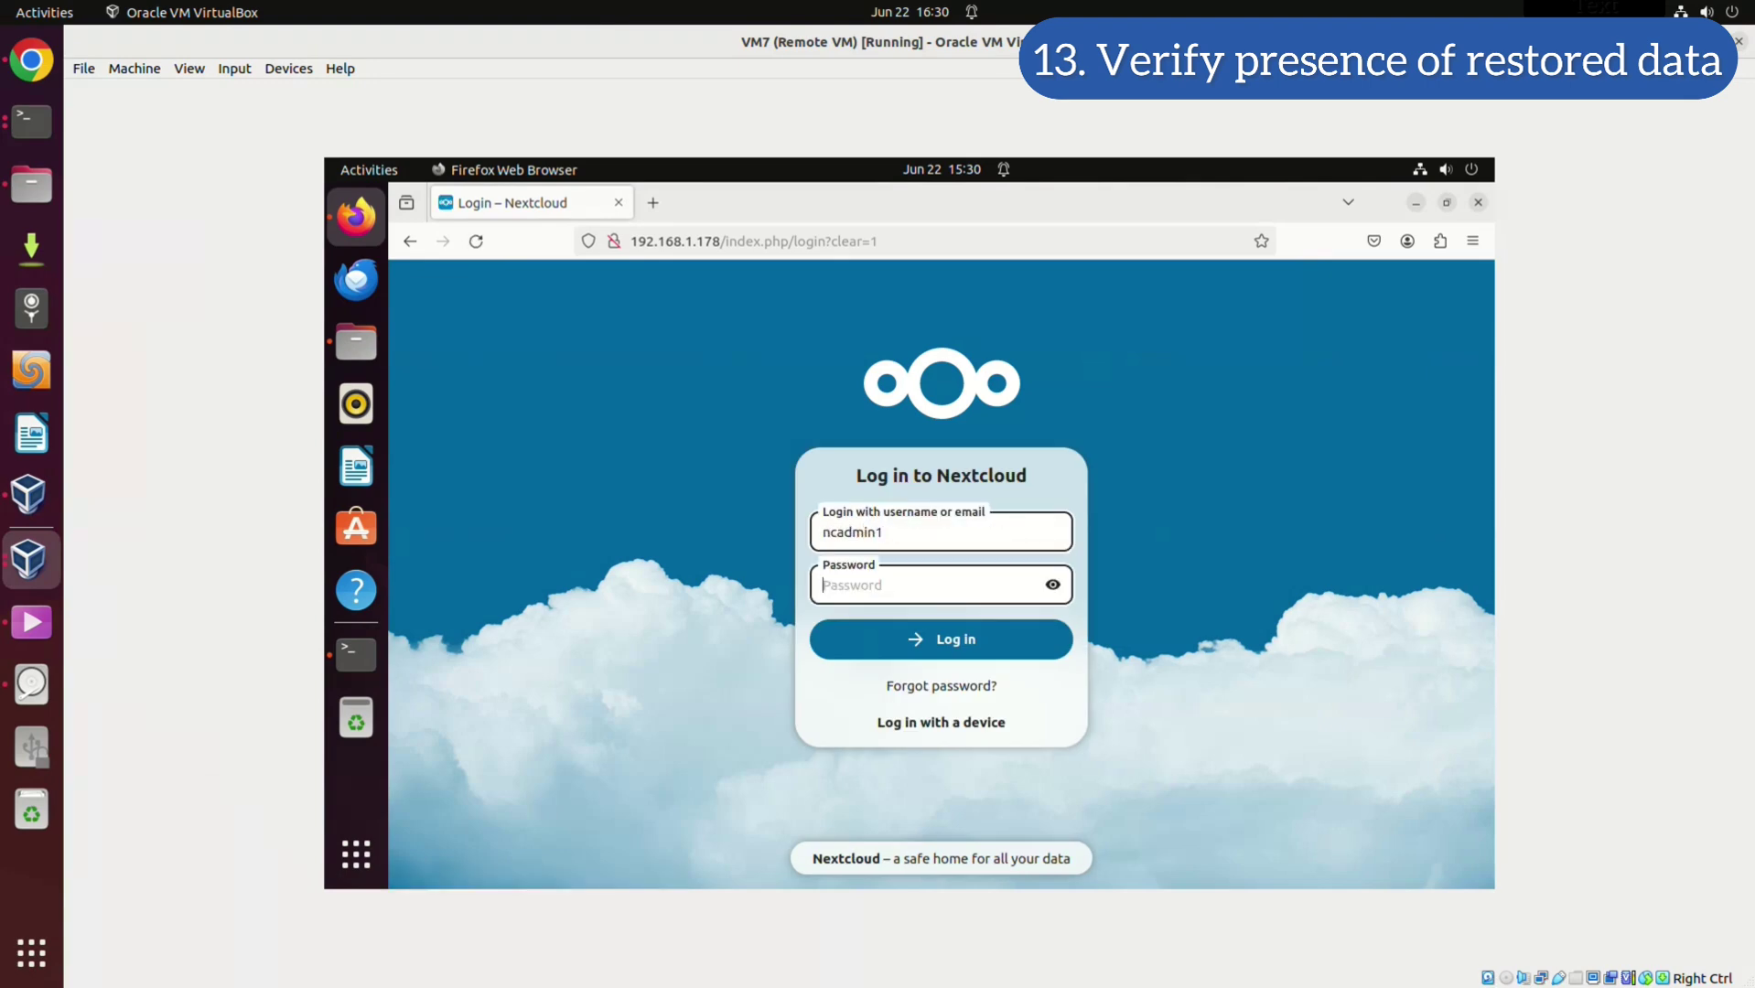
type("•")
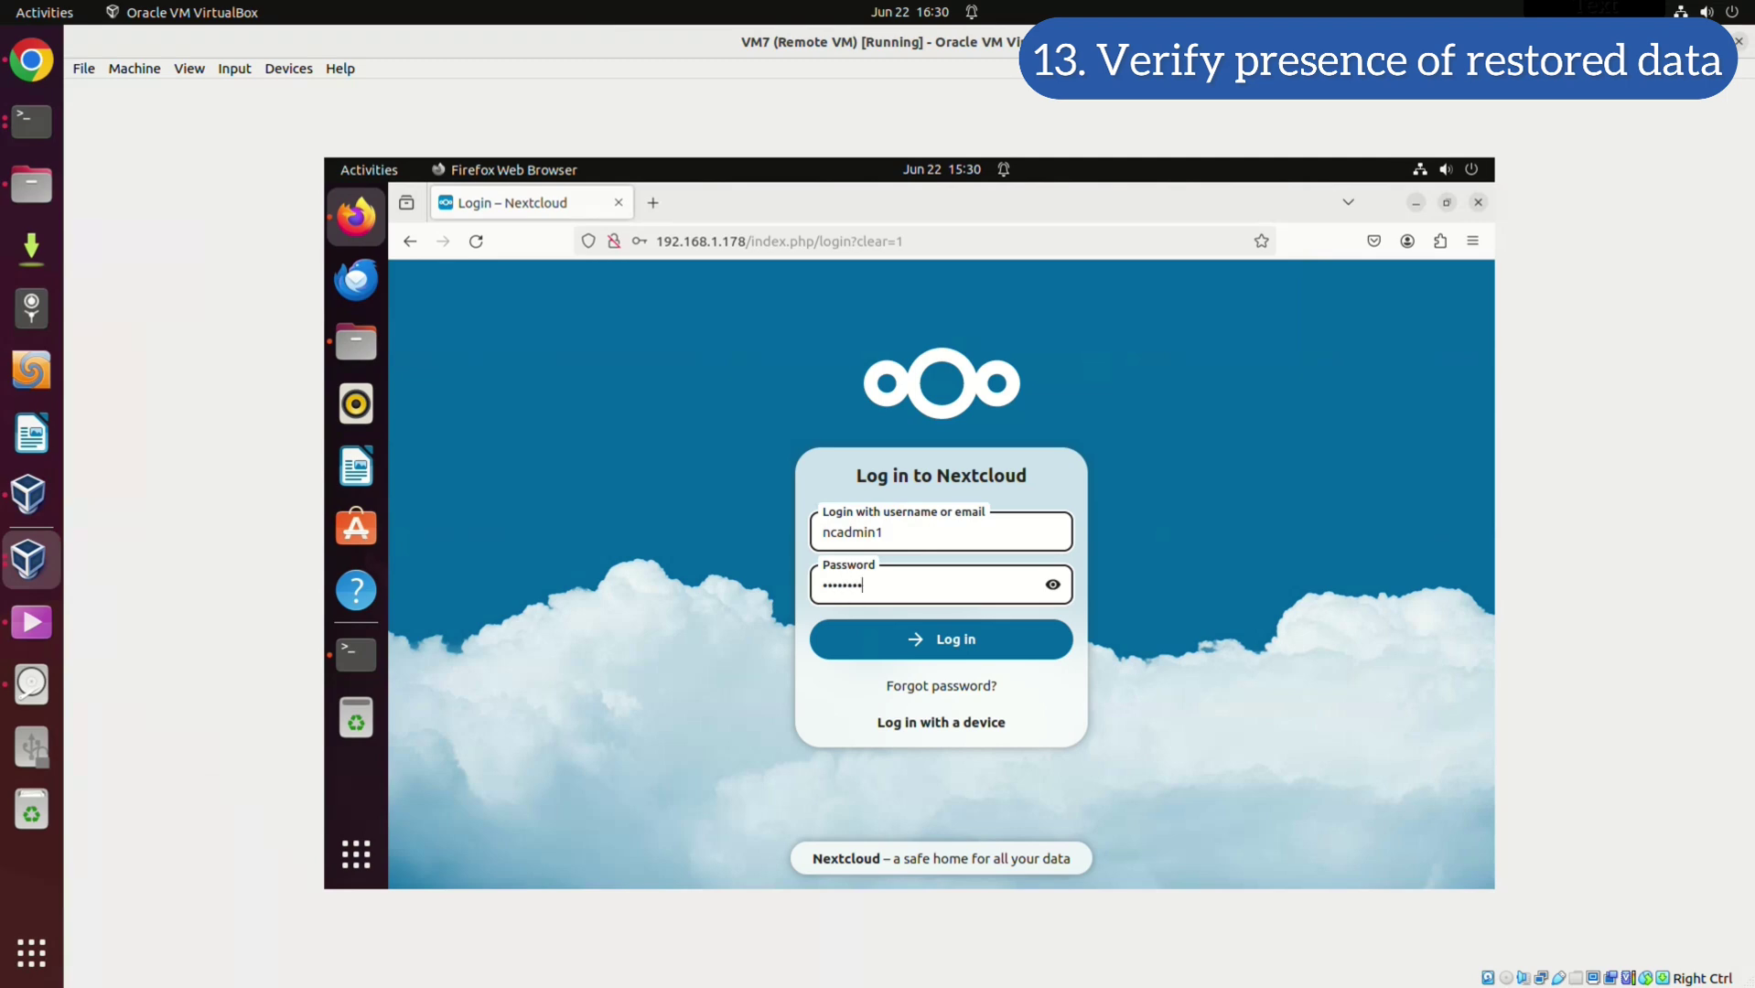
type("•")
key("Return")
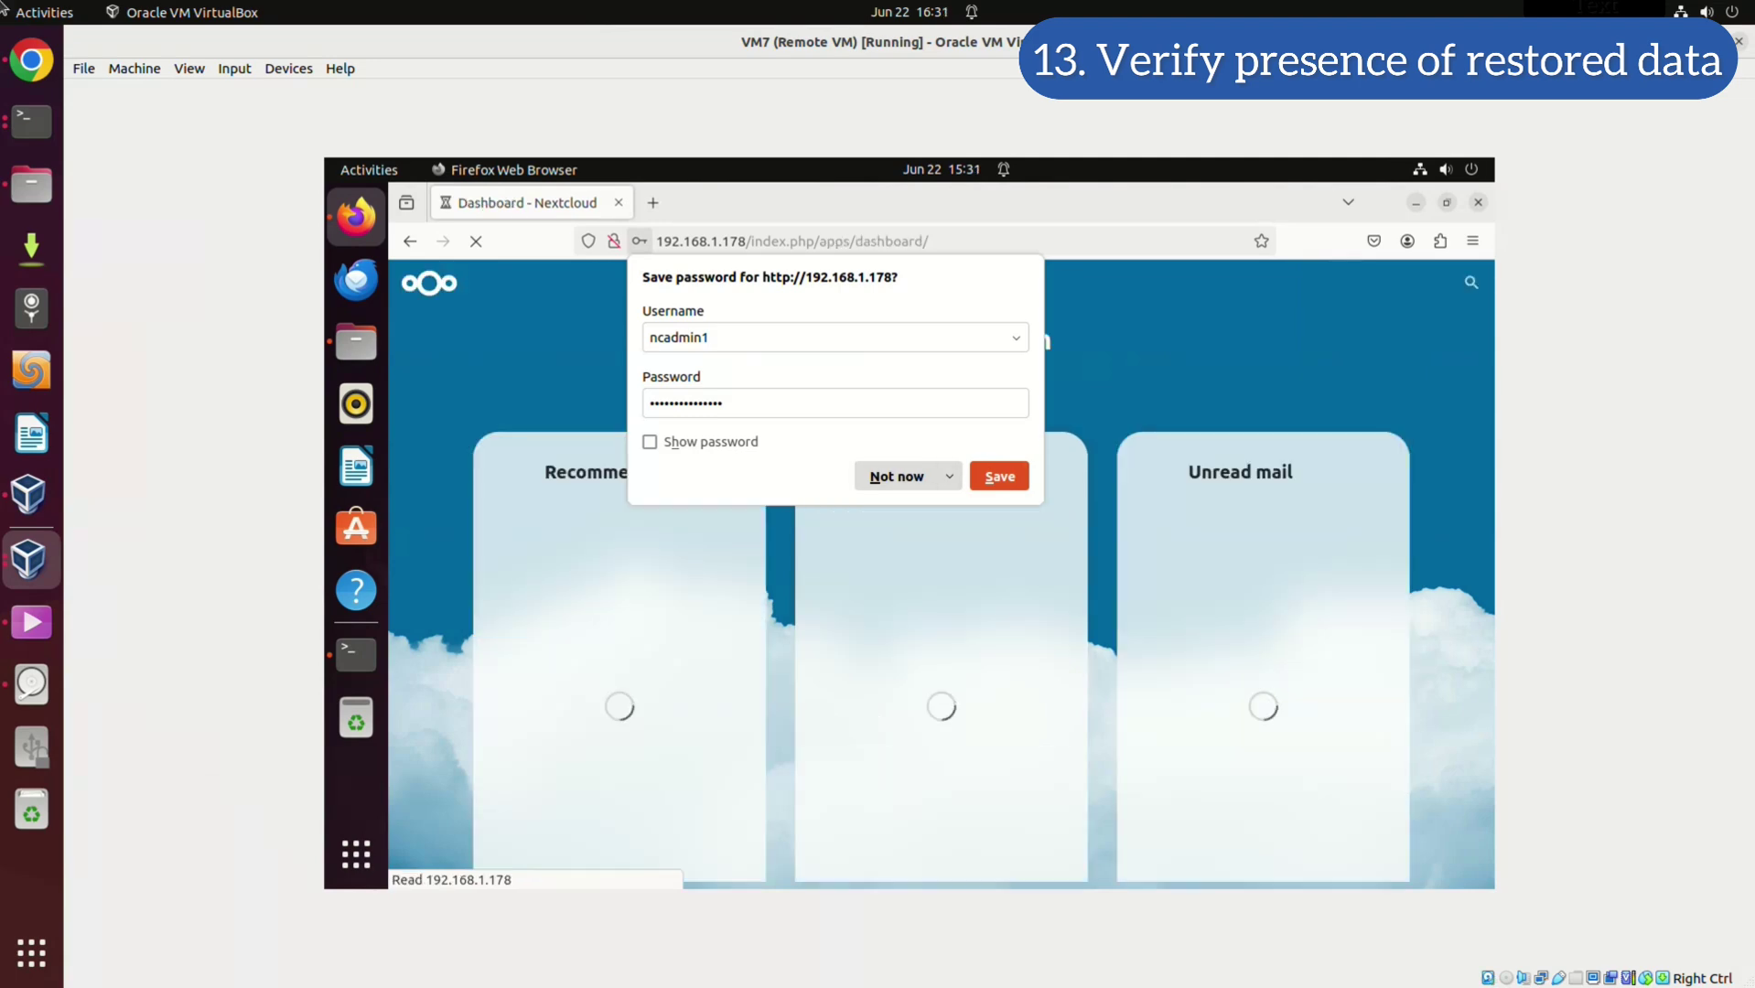
left_click(897, 476)
Confirm Restore1.md, Restore2.md and Restore3.md appear in Documents and under Recent
left_click(539, 283)
scroll(1080, 641, "down", 3)
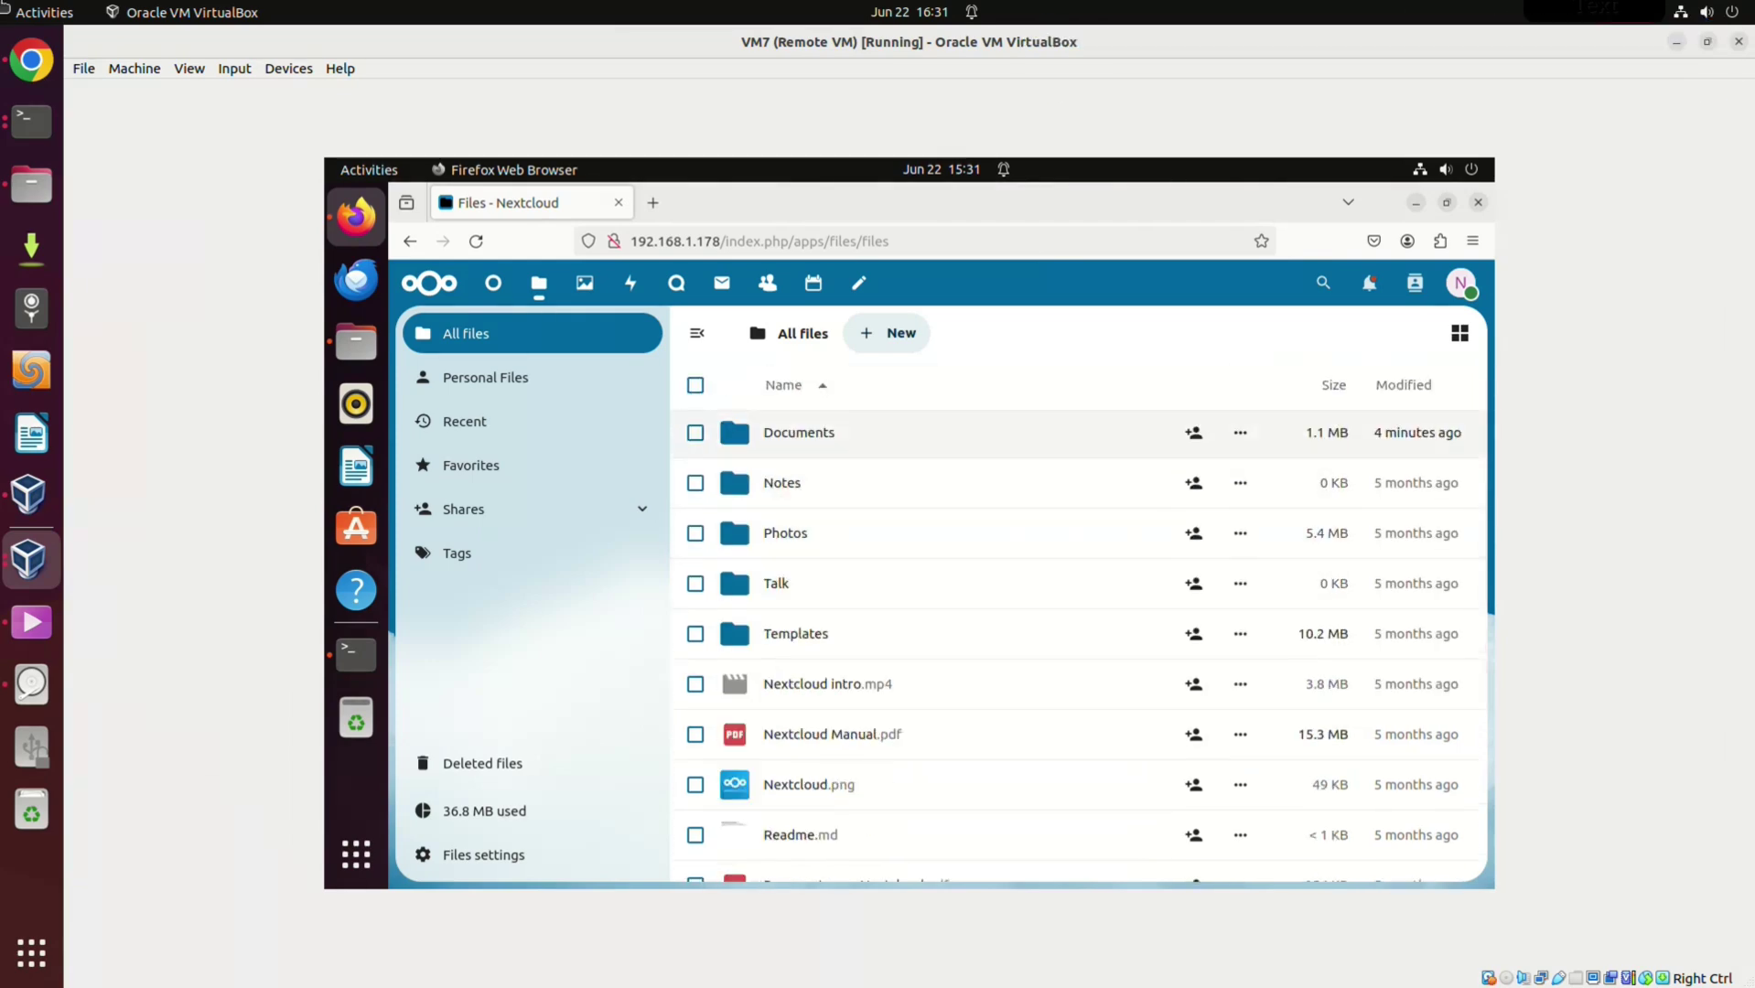
left_click(799, 432)
scroll(1007, 575, "down", 3)
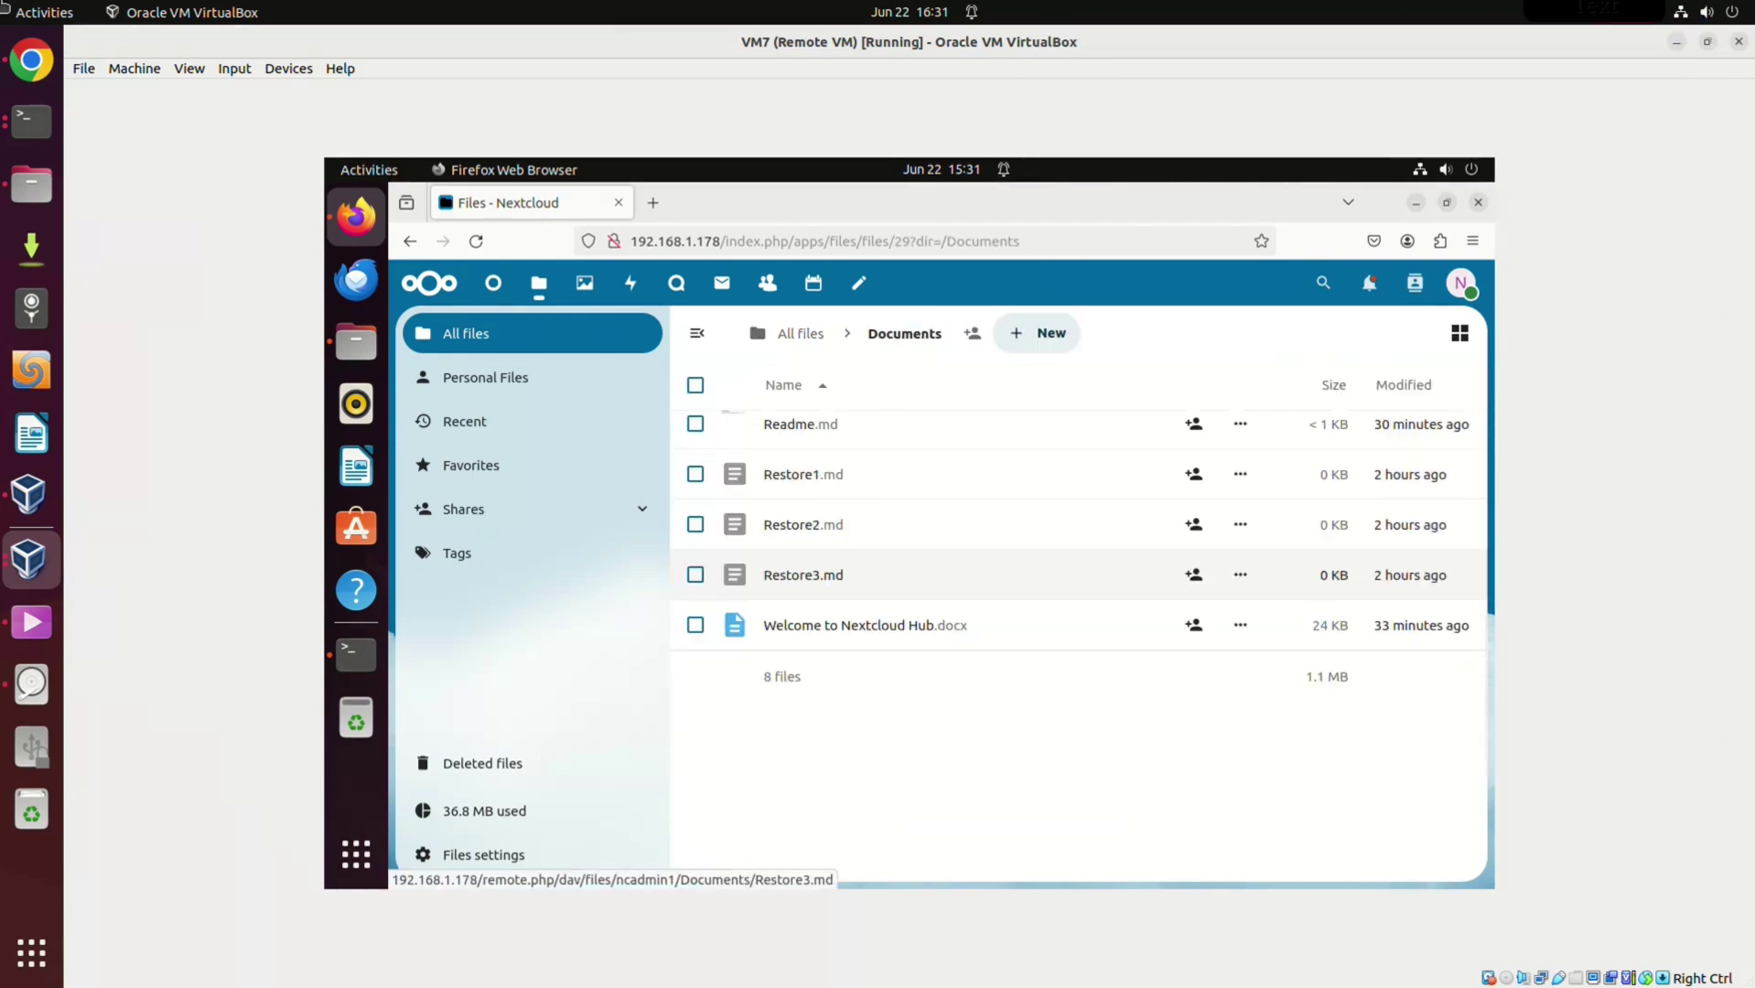
scroll(1007, 575, "up", 3)
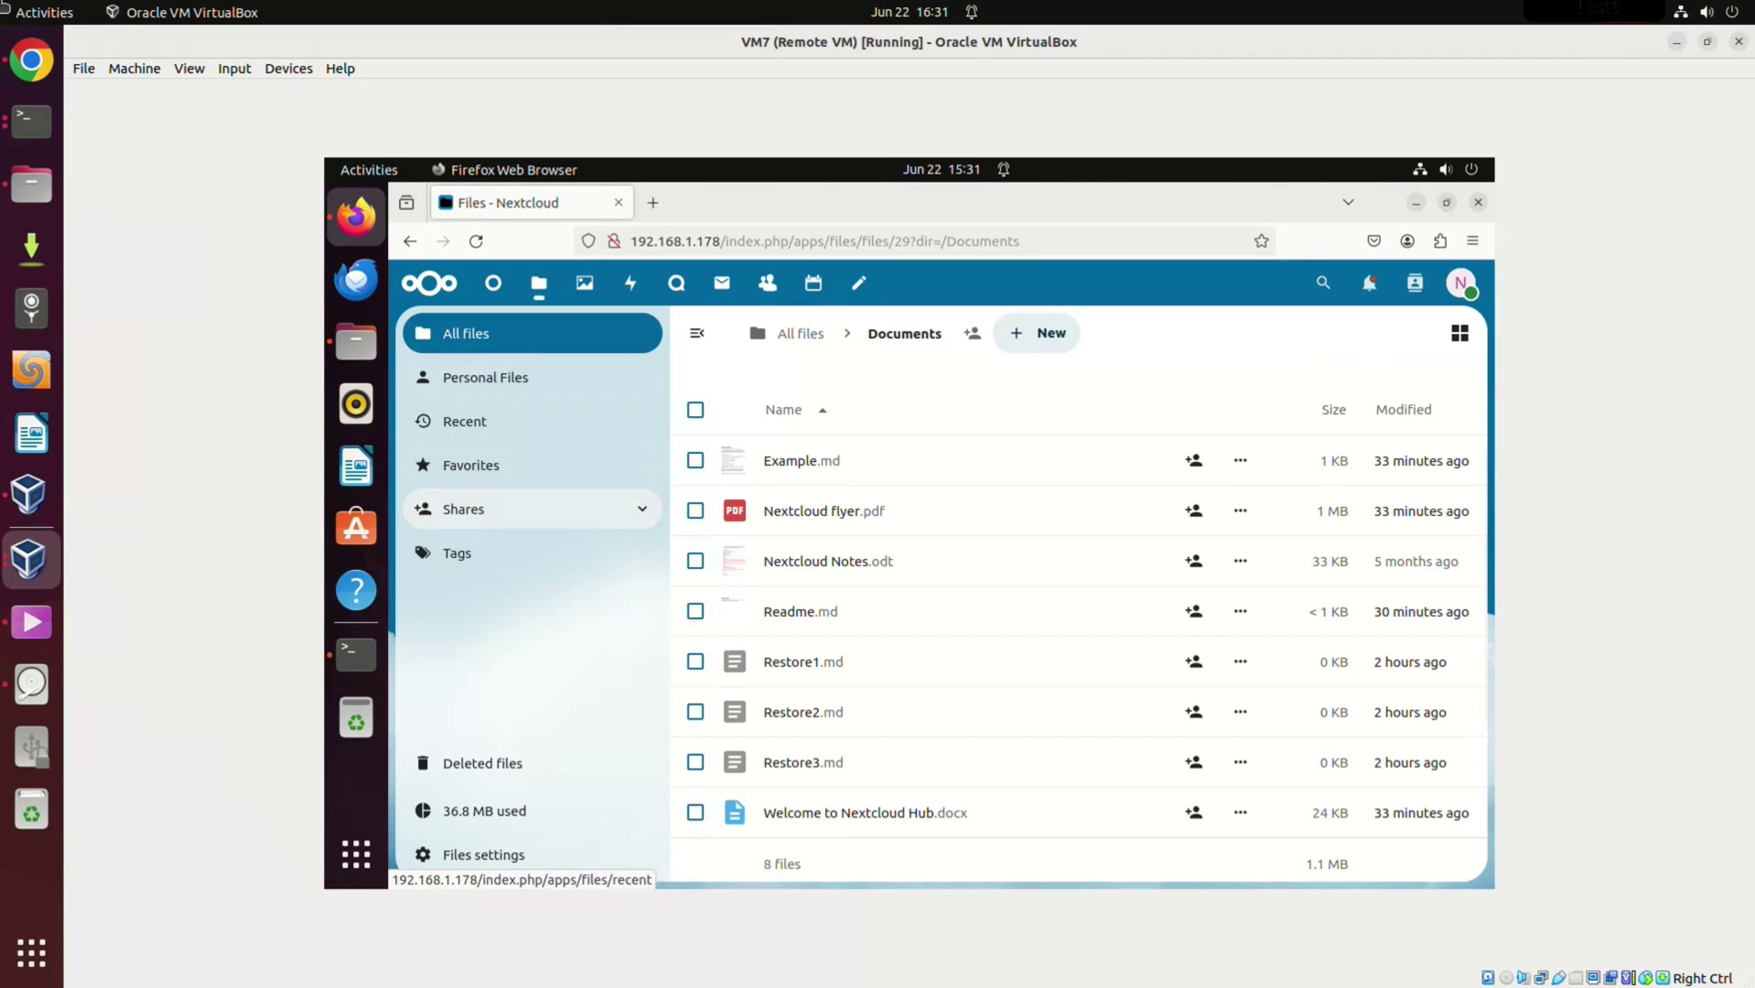
left_click(465, 421)
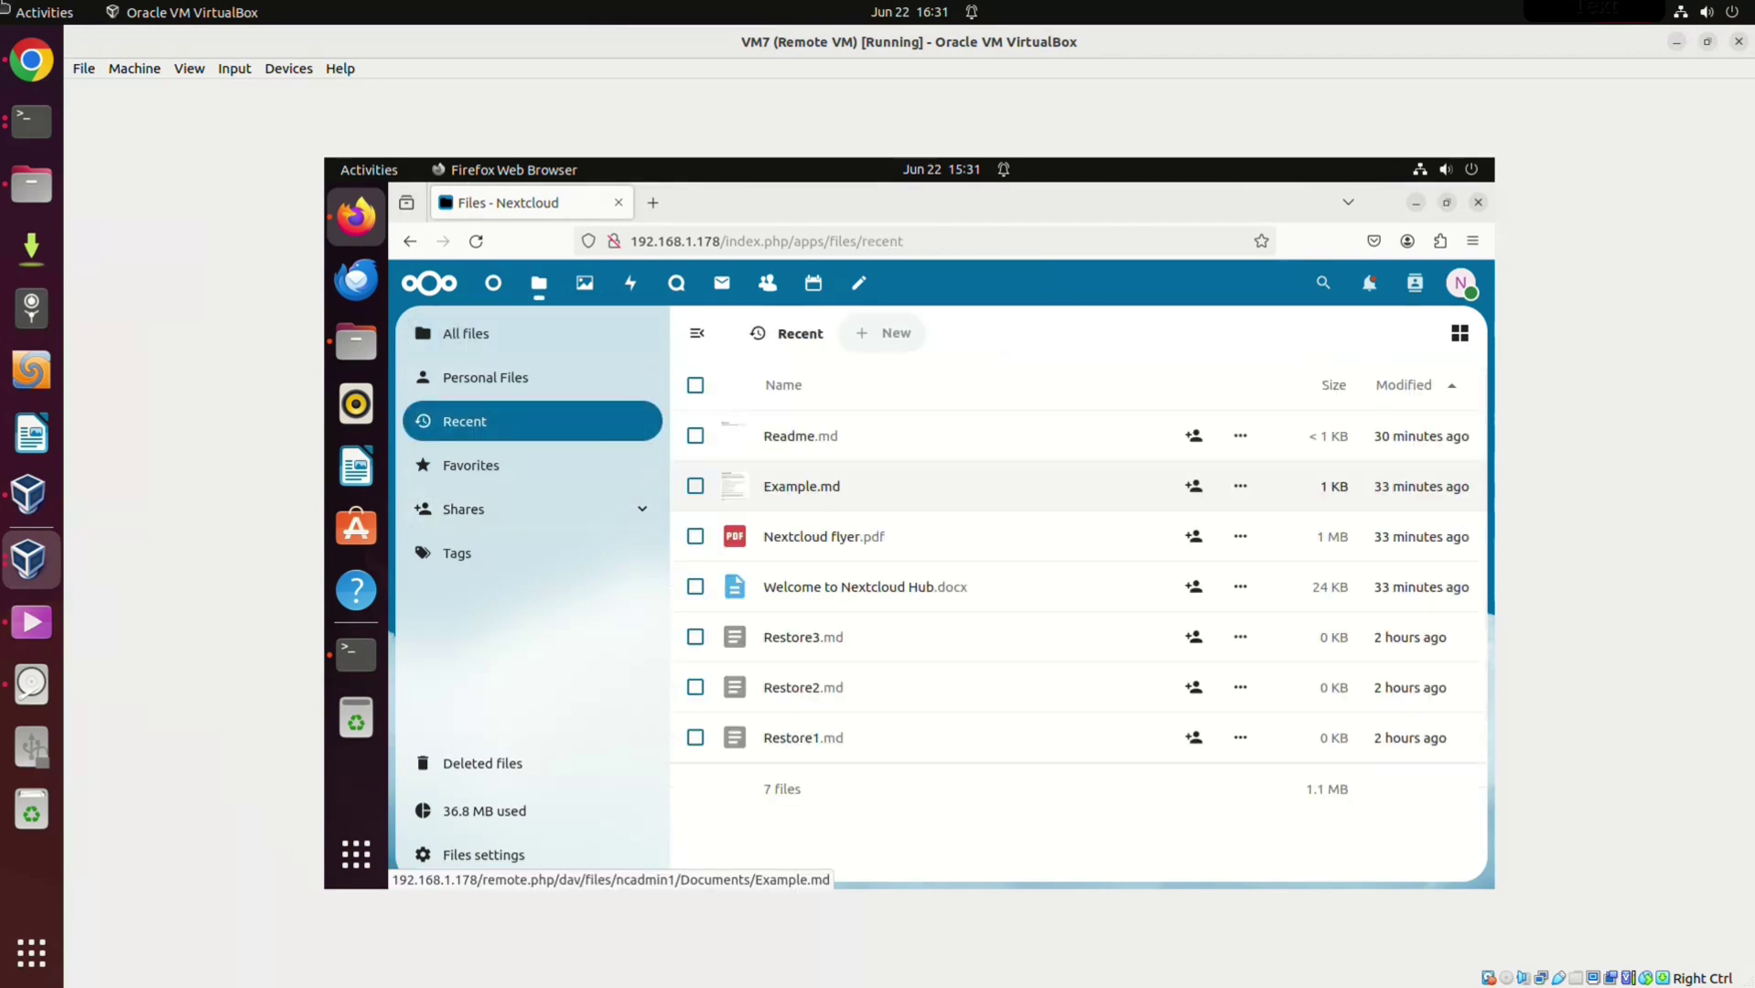